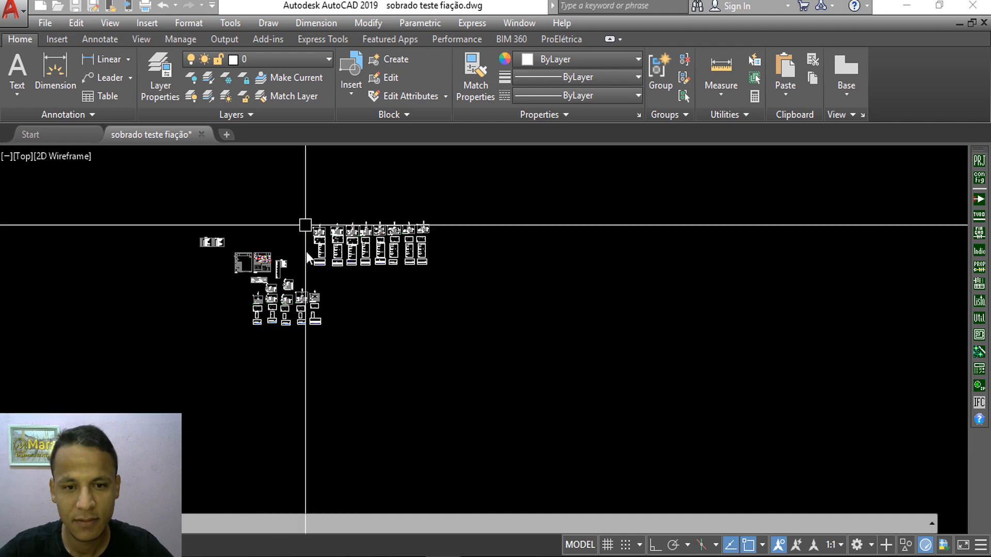
- Examine the row of bifilar panel diagrams, ending at the circuits and breakers of the first diagram
{"action": "middle_click_drag", "start_coordinate": [330, 245], "coordinate": [432, 287]}
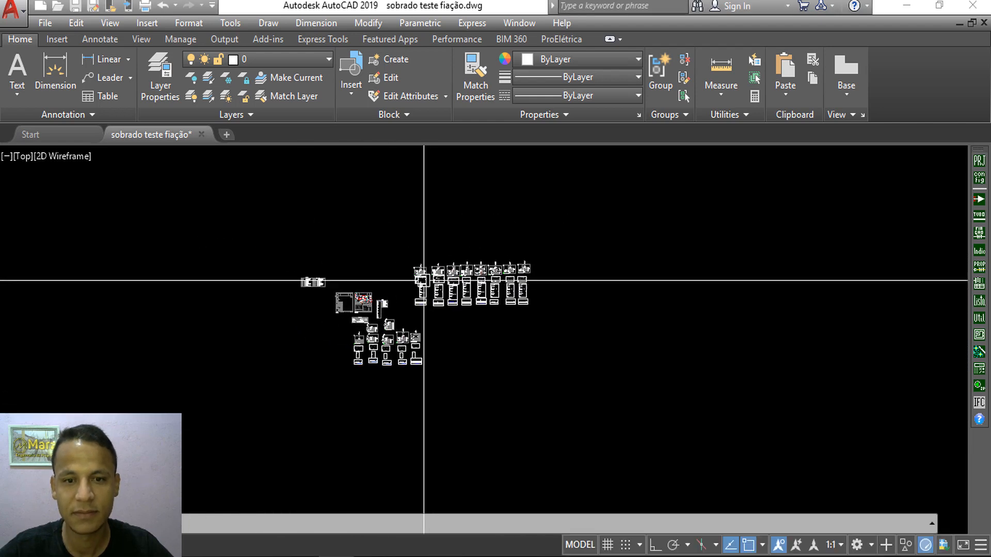
{"action": "scroll", "coordinate": [424, 281], "scroll_direction": "up", "scroll_amount": 6}
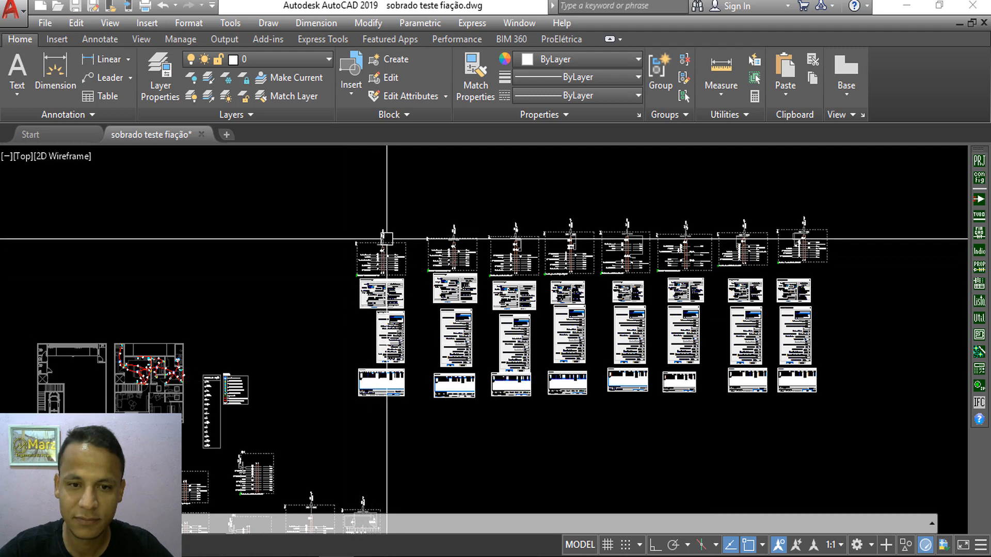
{"action": "scroll", "coordinate": [388, 248], "scroll_direction": "up", "scroll_amount": 2}
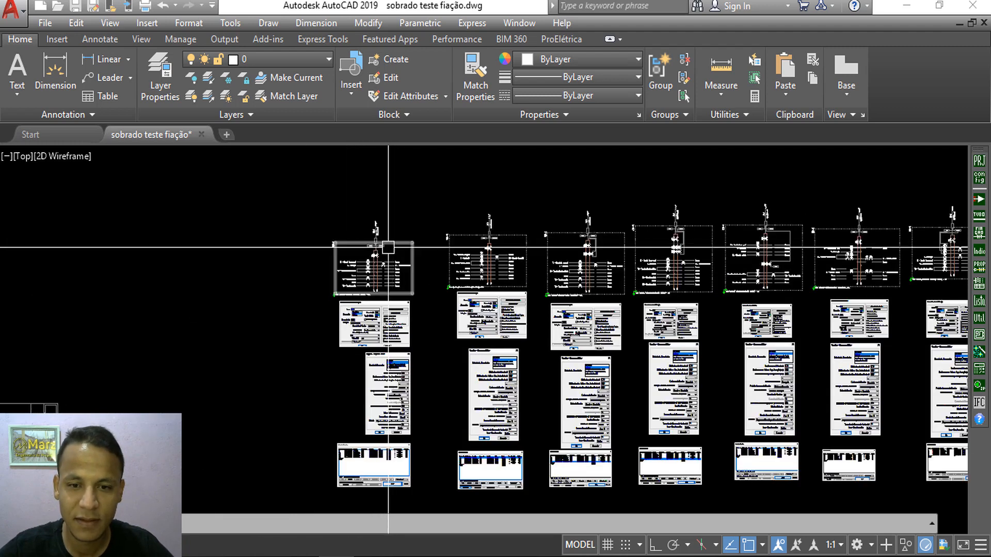
{"action": "mouse_move", "coordinate": [301, 283]}
{"action": "middle_mouse_down"}
{"action": "mouse_move", "coordinate": [351, 299]}
{"action": "mouse_move", "coordinate": [401, 269]}
{"action": "mouse_move", "coordinate": [432, 295]}
{"action": "middle_mouse_up"}
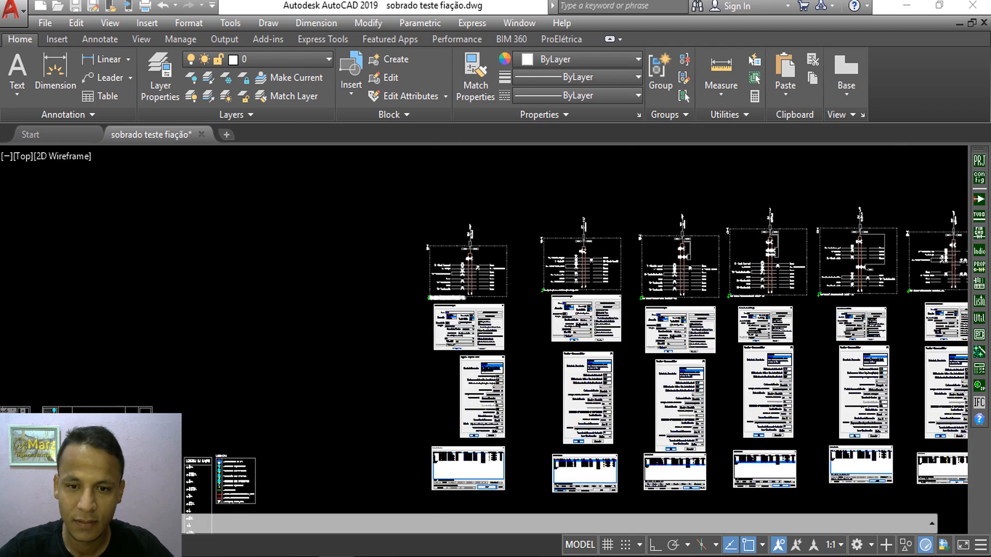
{"action": "scroll", "coordinate": [467, 309], "scroll_direction": "up", "scroll_amount": 3}
{"action": "middle_click_drag", "start_coordinate": [467, 220], "coordinate": [468, 404]}
{"action": "scroll", "coordinate": [468, 404], "scroll_direction": "down", "scroll_amount": 1}
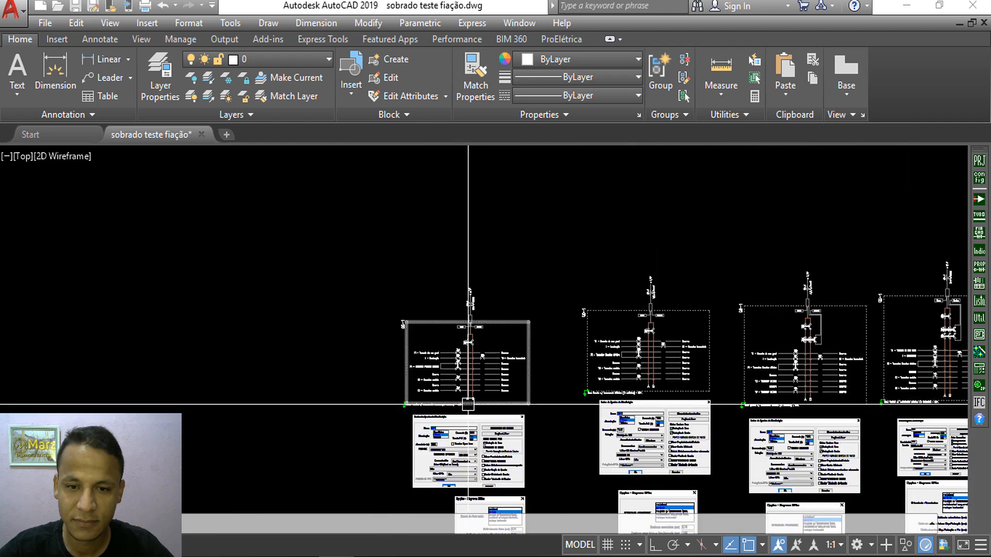
{"action": "middle_click_drag", "start_coordinate": [454, 336], "coordinate": [352, 315]}
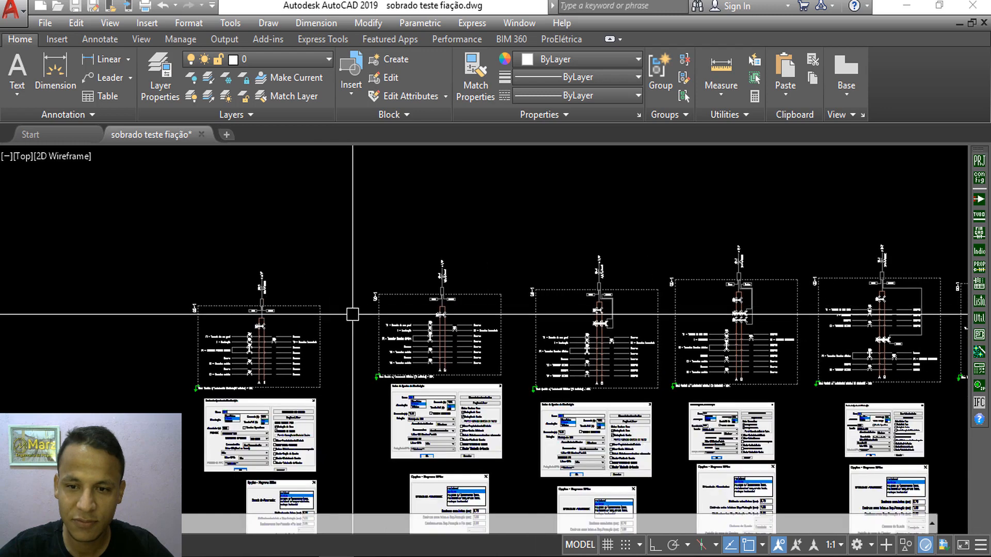
{"action": "scroll", "coordinate": [387, 262], "scroll_direction": "up", "scroll_amount": 4}
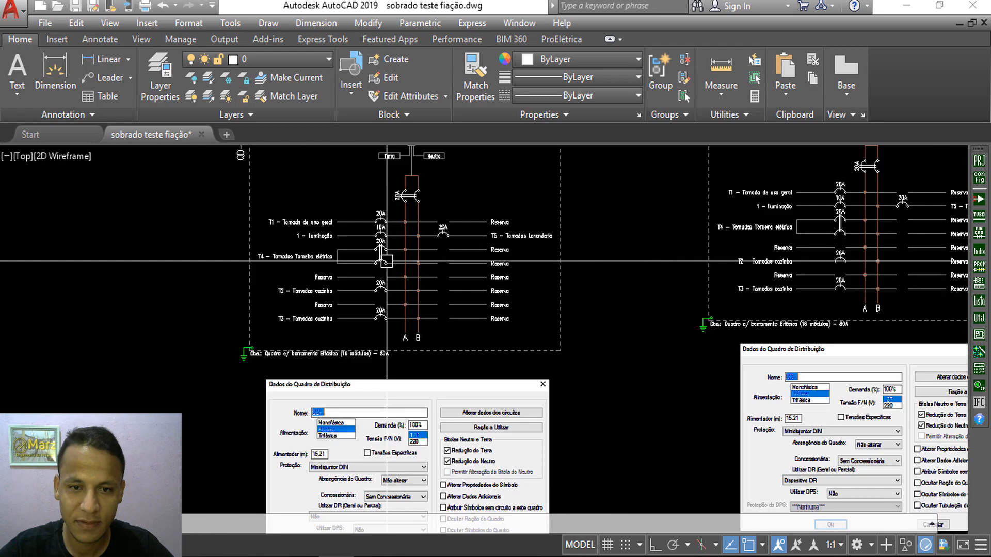
- Review the distribution panel data image placed under the first bifilar diagram
{"action": "middle_click_drag", "start_coordinate": [351, 474], "coordinate": [395, 388]}
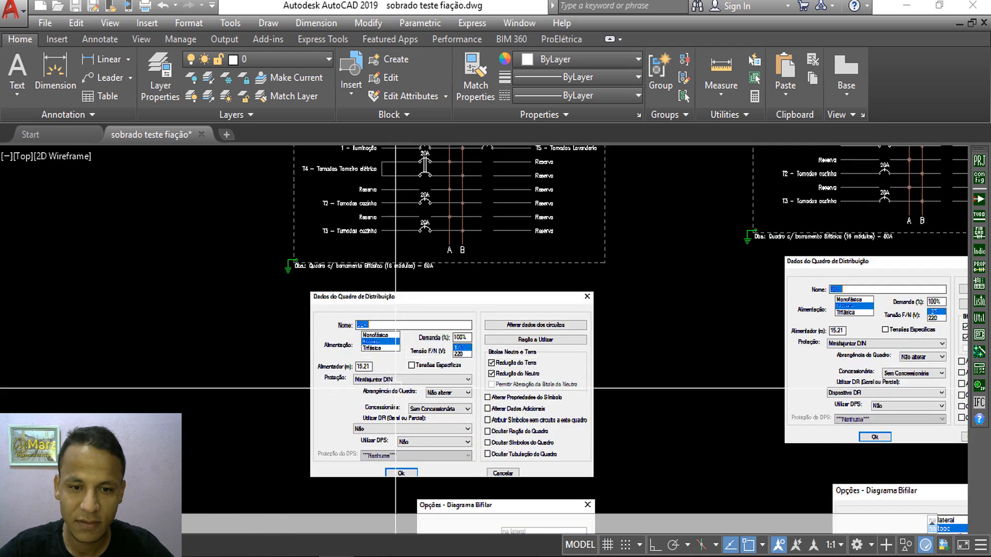
{"action": "scroll", "coordinate": [395, 388], "scroll_direction": "up", "scroll_amount": 2}
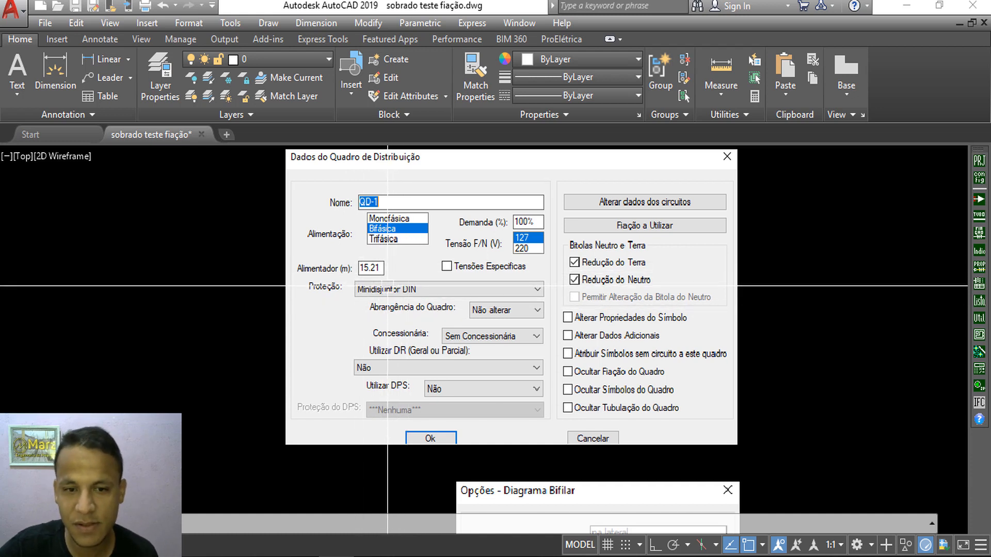
{"action": "left_click", "coordinate": [436, 291]}
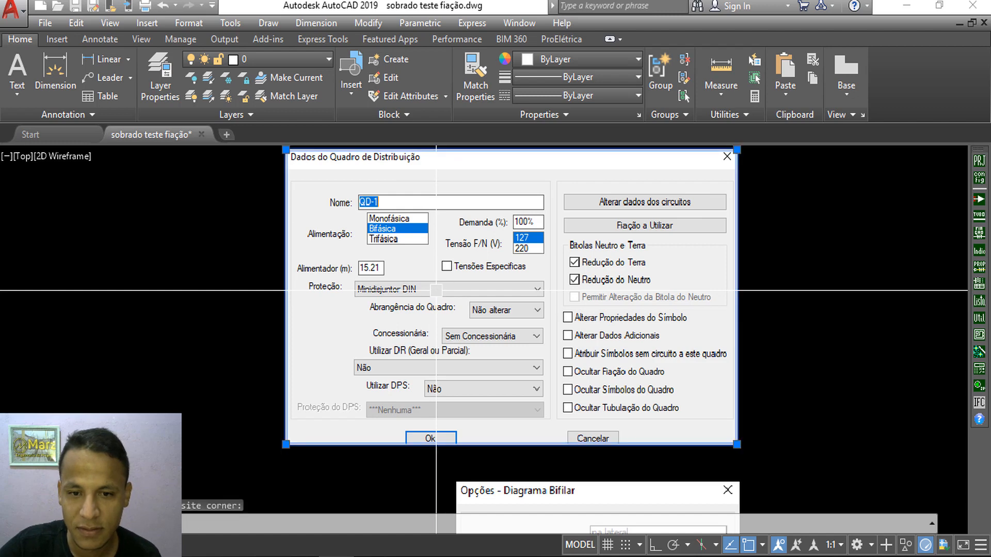
{"action": "scroll", "coordinate": [460, 289], "scroll_direction": "down", "scroll_amount": 3}
{"action": "scroll", "coordinate": [461, 284], "scroll_direction": "up", "scroll_amount": 1}
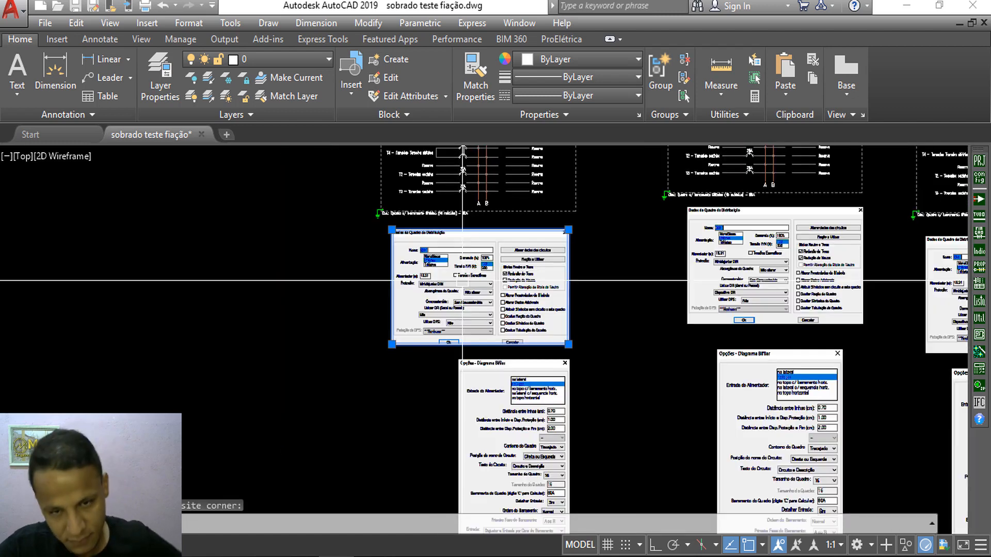
- Open the data of panel QD-1 on the floor plan, view its protection options, and close it without changes
{"action": "scroll", "coordinate": [460, 281], "scroll_direction": "down", "scroll_amount": 5}
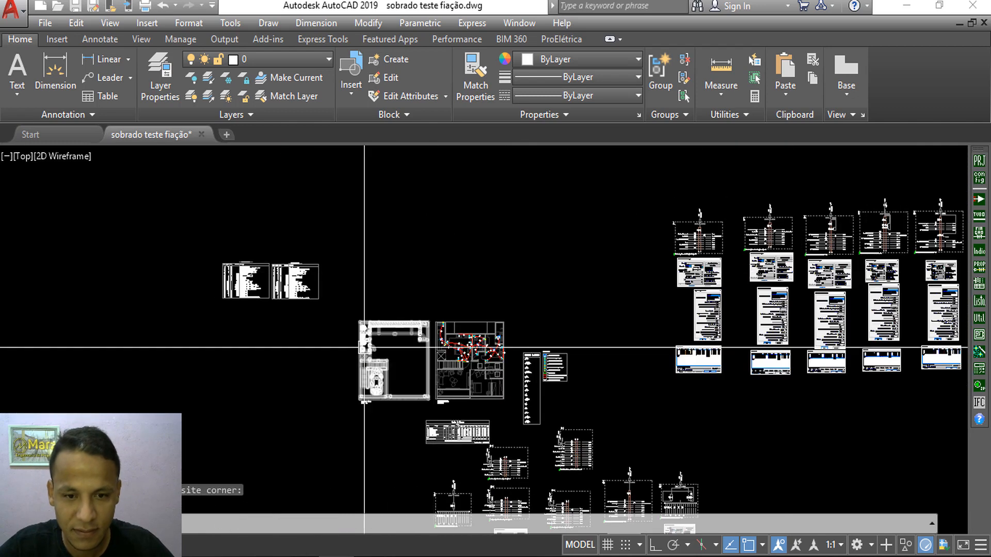
{"action": "scroll", "coordinate": [496, 329], "scroll_direction": "up", "scroll_amount": 5}
{"action": "scroll", "coordinate": [496, 329], "scroll_direction": "up", "scroll_amount": 9}
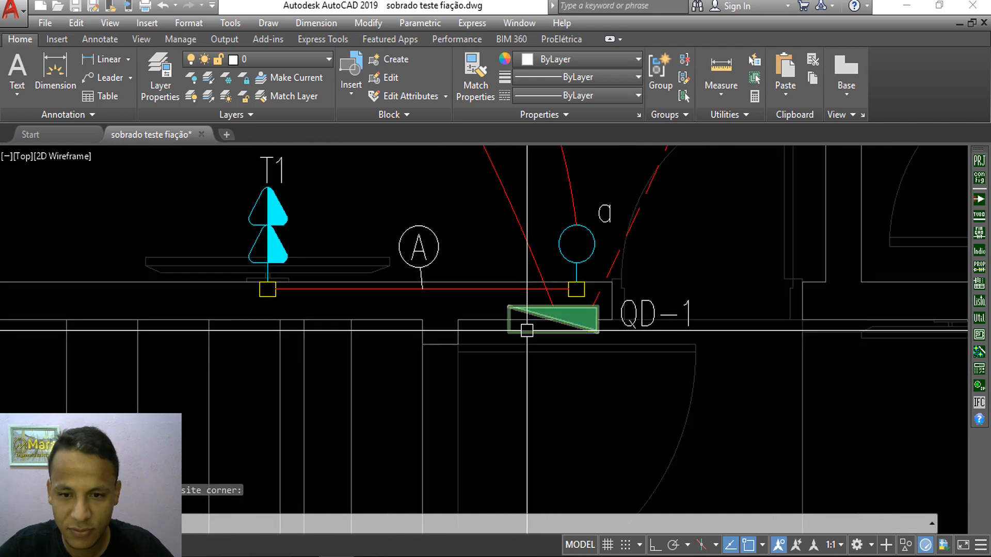
{"action": "left_click", "coordinate": [525, 328]}
{"action": "double_click", "coordinate": [525, 331]}
{"action": "left_click", "coordinate": [460, 264]}
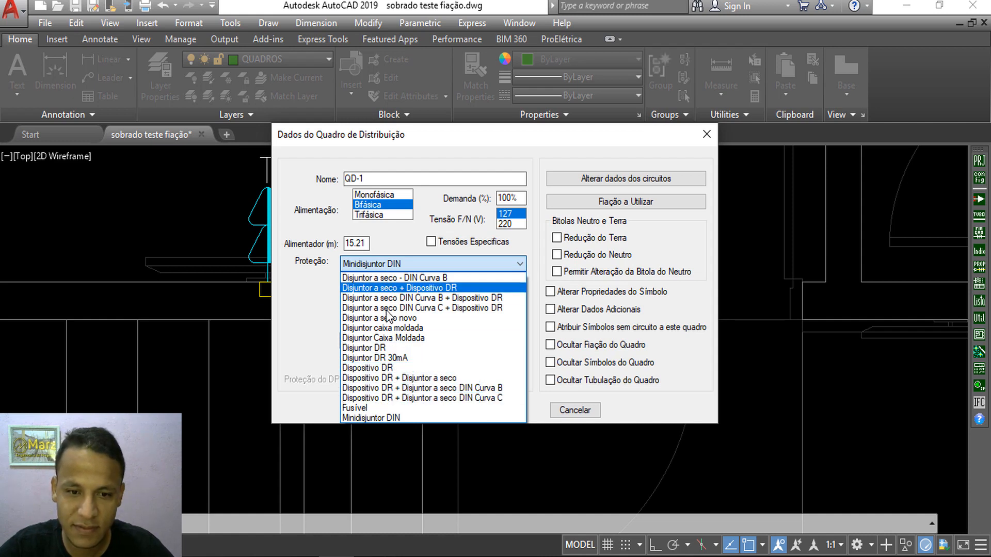
{"action": "left_click", "coordinate": [588, 412]}
{"action": "left_click", "coordinate": [582, 407]}
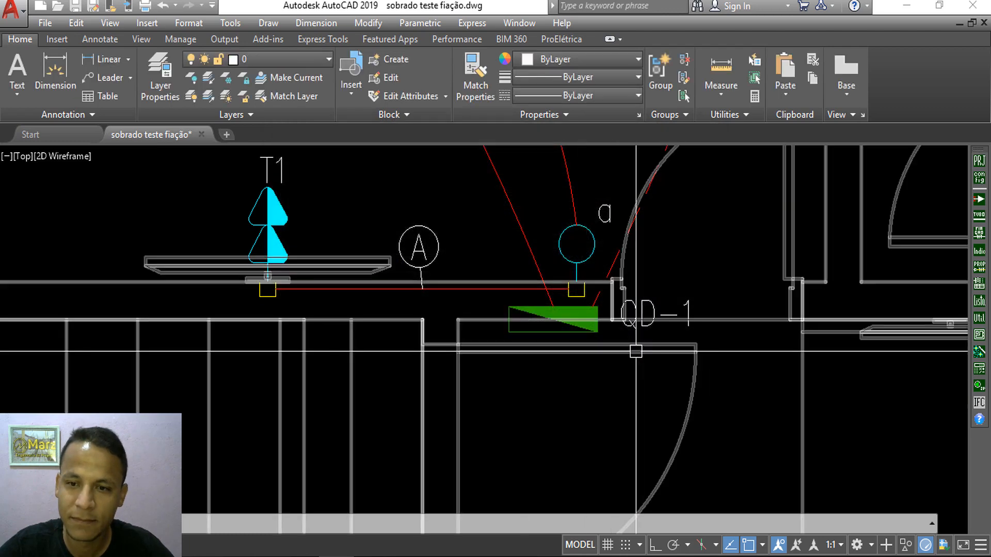
- Return to the first diagram's panel data image and read its supply, protection, DR and DPS settings
{"action": "scroll", "coordinate": [643, 333], "scroll_direction": "down", "scroll_amount": 6}
{"action": "middle_click_drag", "start_coordinate": [569, 324], "coordinate": [75, 344]}
{"action": "middle_click_drag", "start_coordinate": [491, 310], "coordinate": [349, 316]}
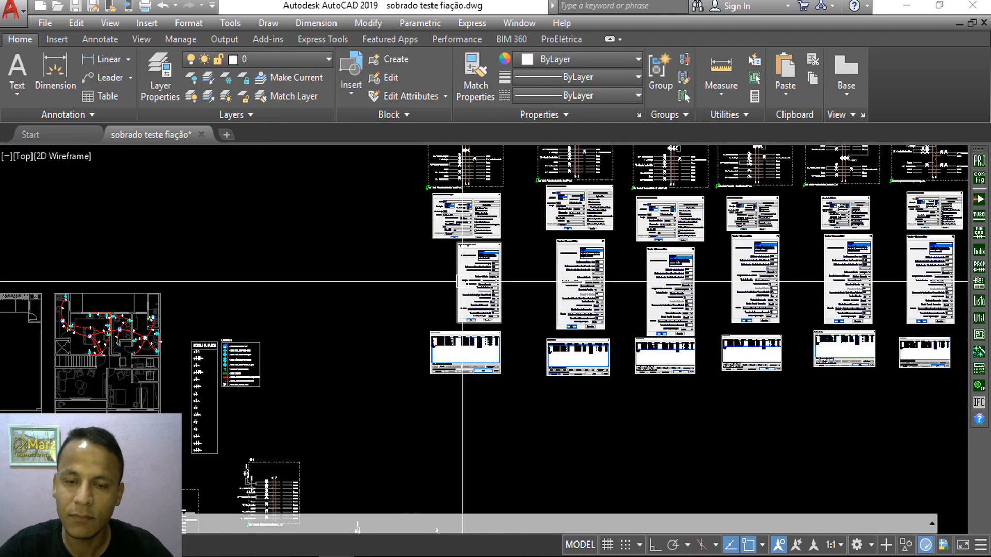
{"action": "scroll", "coordinate": [471, 274], "scroll_direction": "up", "scroll_amount": 5}
{"action": "middle_click_drag", "start_coordinate": [471, 274], "coordinate": [457, 382]}
{"action": "scroll", "coordinate": [404, 195], "scroll_direction": "up", "scroll_amount": 7}
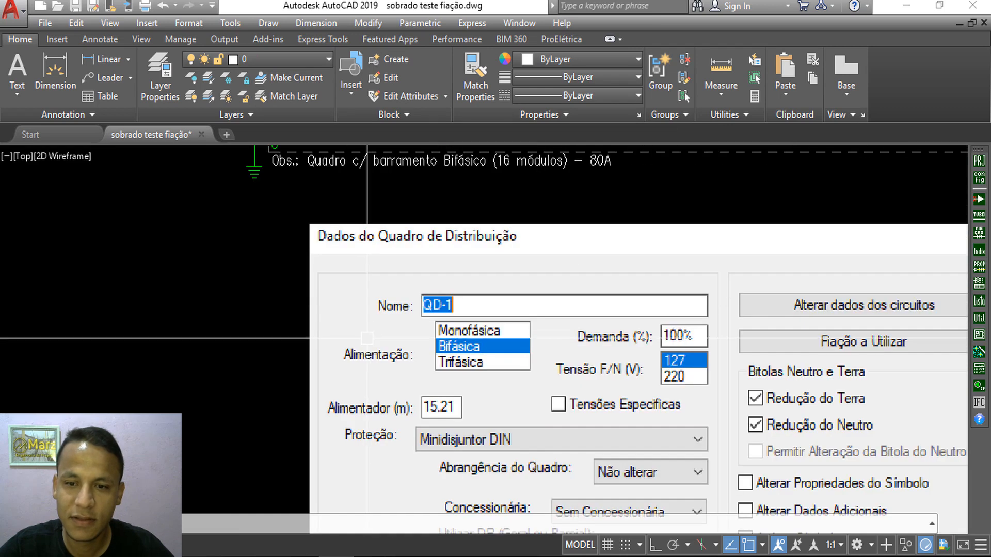
{"action": "middle_click_drag", "start_coordinate": [322, 338], "coordinate": [237, 217]}
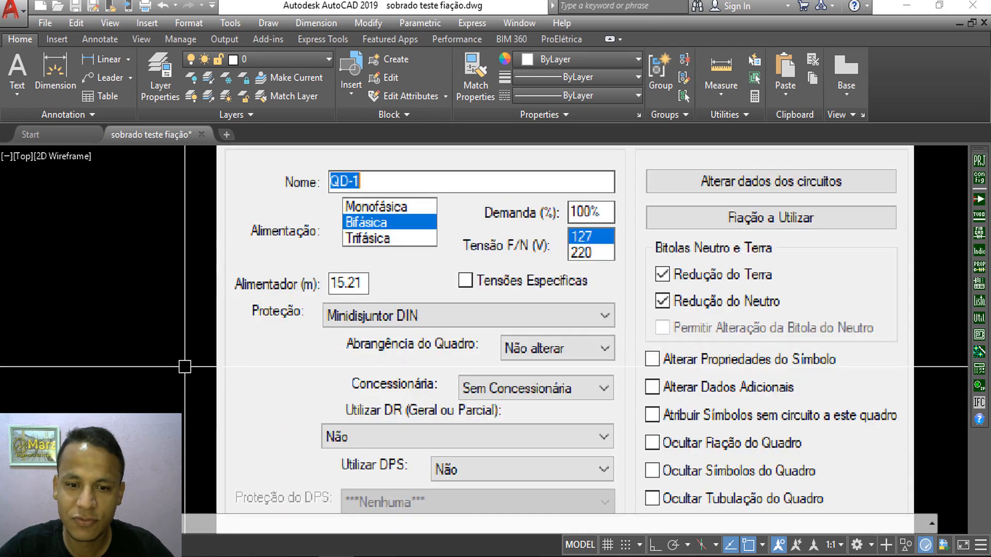
- Read the bifilar diagram options image belonging to the first diagram, from feeder entry to protection device insertion
{"action": "scroll", "coordinate": [185, 367], "scroll_direction": "down", "scroll_amount": 6}
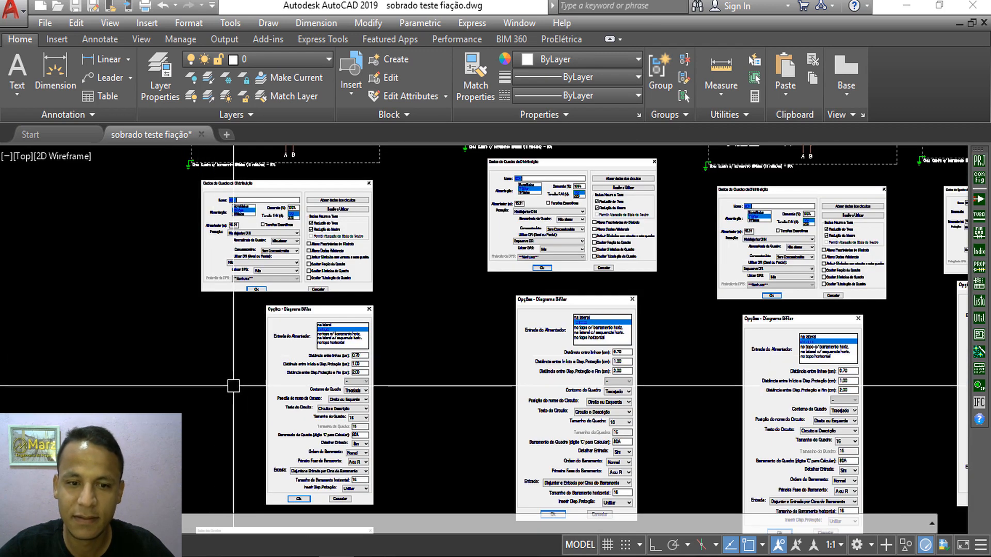
{"action": "scroll", "coordinate": [245, 350], "scroll_direction": "up", "scroll_amount": 3}
{"action": "scroll", "coordinate": [260, 324], "scroll_direction": "up", "scroll_amount": 2}
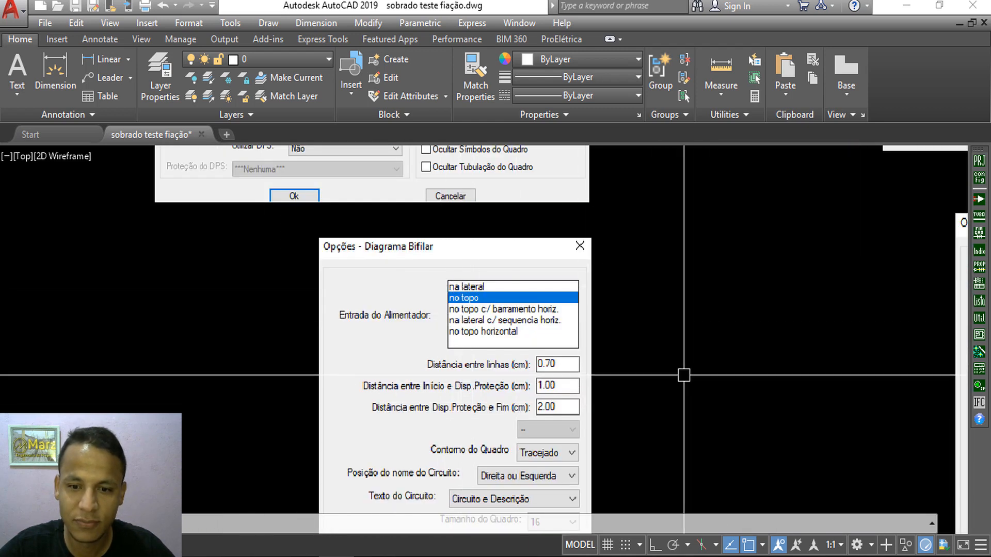
{"action": "middle_click_drag", "start_coordinate": [683, 384], "coordinate": [611, 183]}
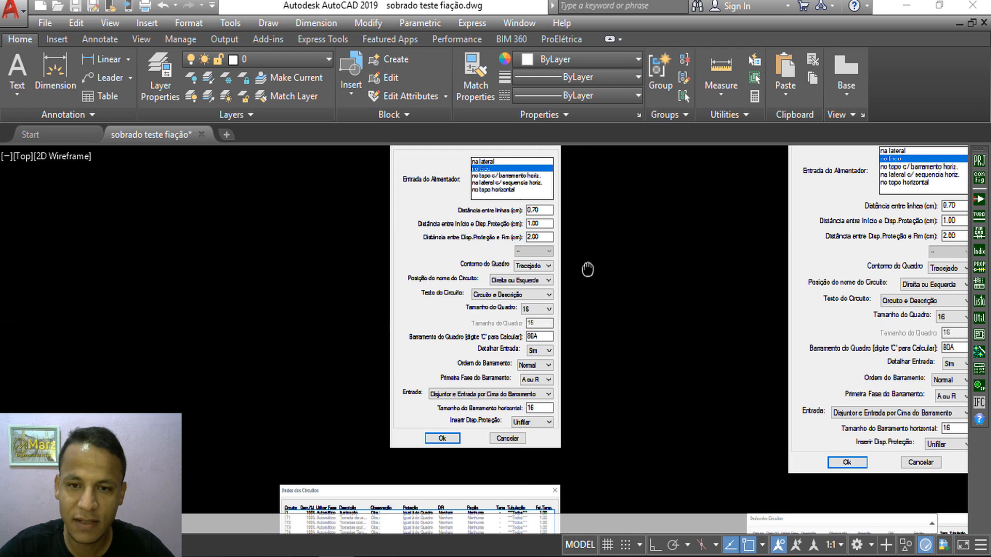
{"action": "scroll", "coordinate": [564, 302], "scroll_direction": "up", "scroll_amount": 2}
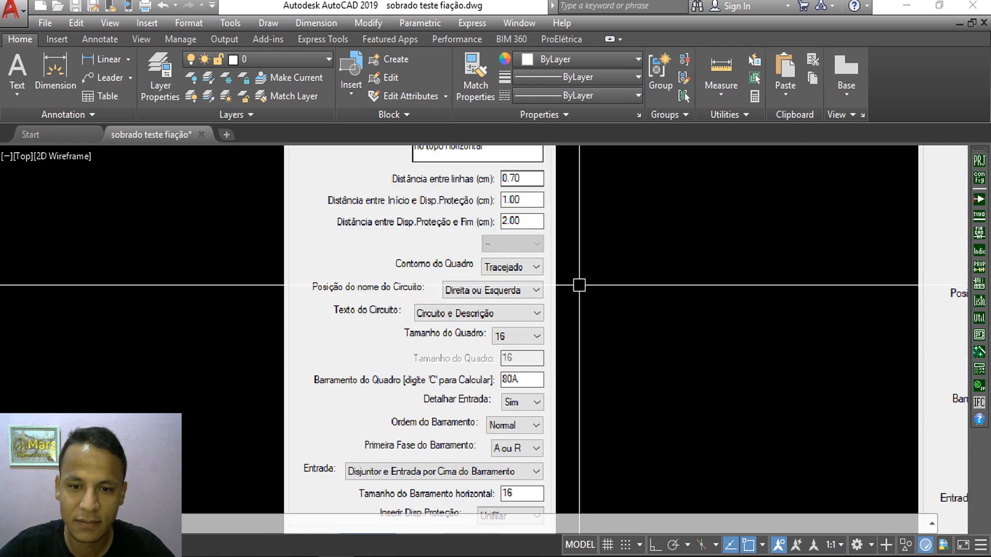
{"action": "scroll", "coordinate": [586, 432], "scroll_direction": "down", "scroll_amount": 2}
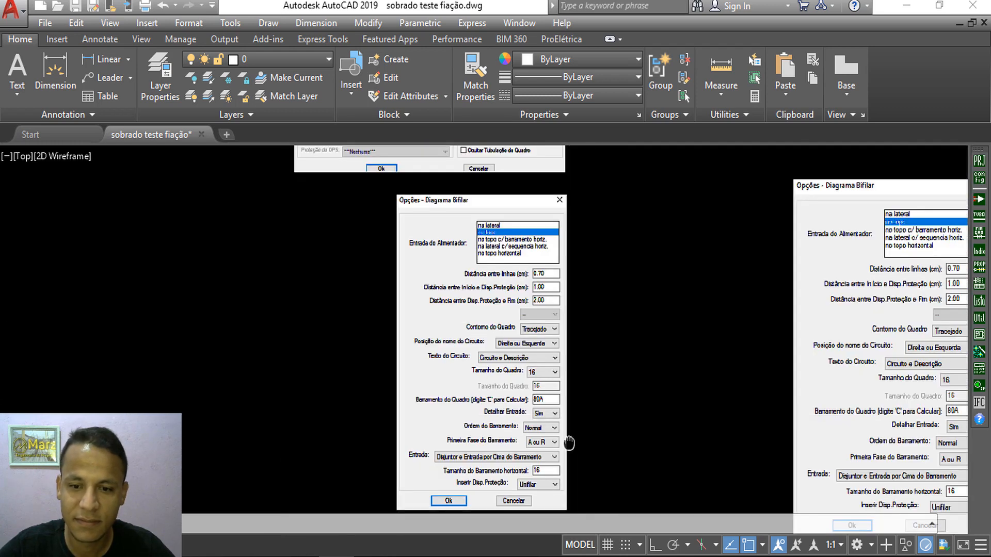
{"action": "scroll", "coordinate": [575, 354], "scroll_direction": "up", "scroll_amount": 2}
{"action": "scroll", "coordinate": [570, 398], "scroll_direction": "down", "scroll_amount": 2}
- Review the circuit data image at the end of the first diagram's column, including protection, DR and wiring for each circuit
{"action": "scroll", "coordinate": [537, 270], "scroll_direction": "down", "scroll_amount": 2}
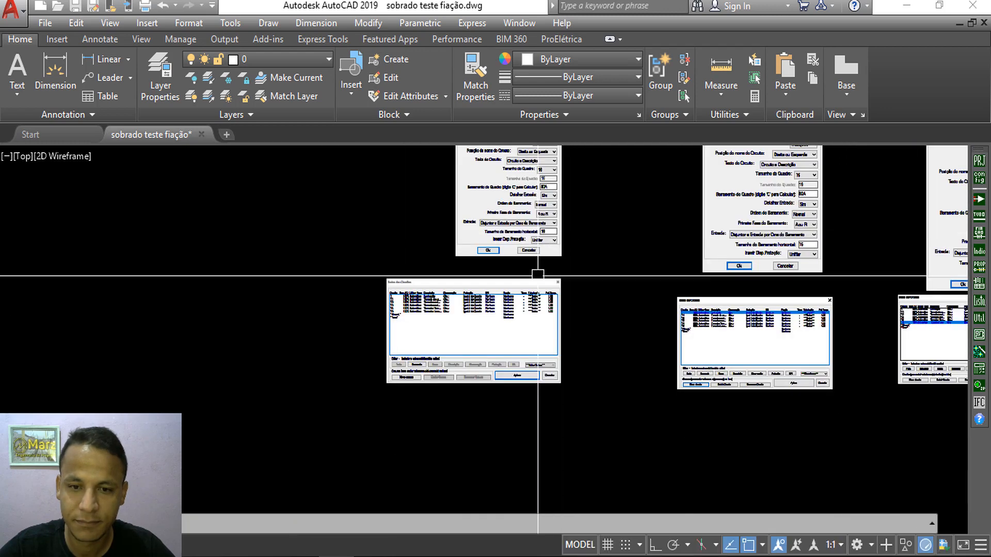
{"action": "scroll", "coordinate": [439, 341], "scroll_direction": "up", "scroll_amount": 3}
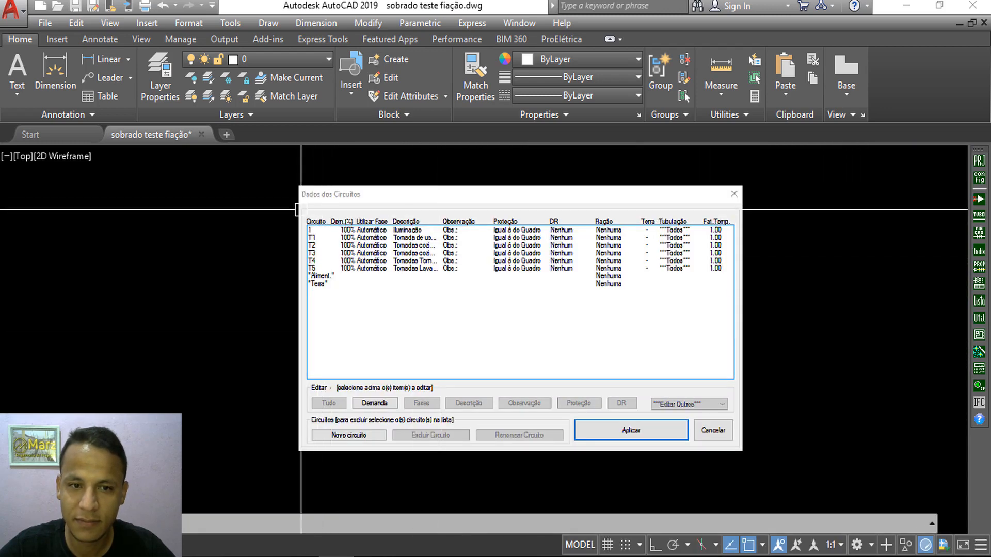
{"action": "middle_click_drag", "start_coordinate": [418, 241], "coordinate": [375, 267]}
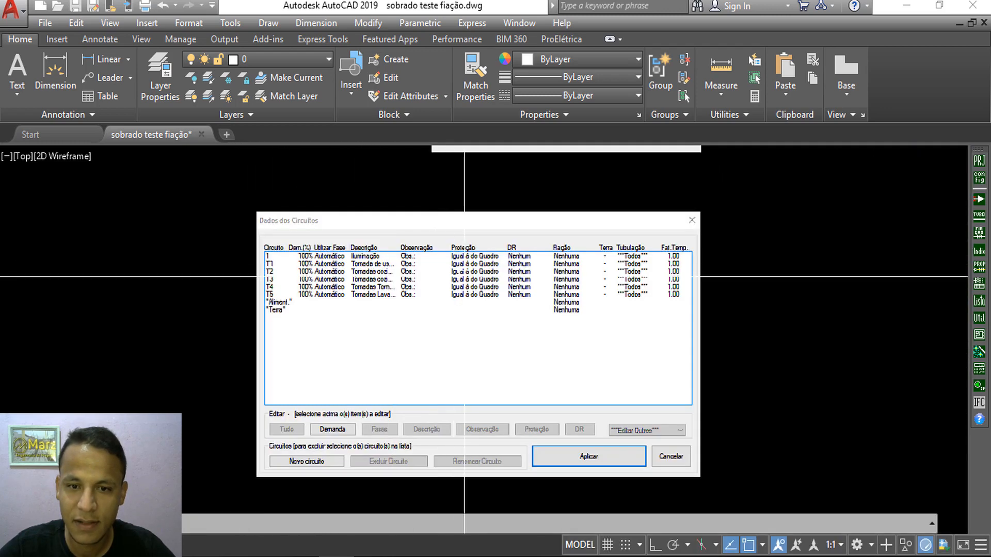
{"action": "scroll", "coordinate": [504, 269], "scroll_direction": "up", "scroll_amount": 2}
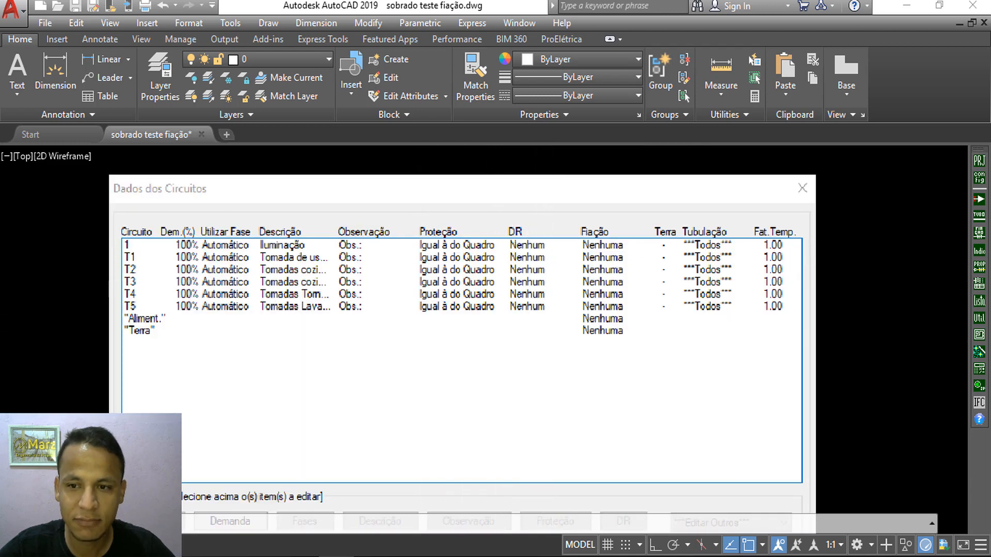
{"action": "scroll", "coordinate": [546, 261], "scroll_direction": "down", "scroll_amount": 5}
{"action": "scroll", "coordinate": [546, 278], "scroll_direction": "up", "scroll_amount": 5}
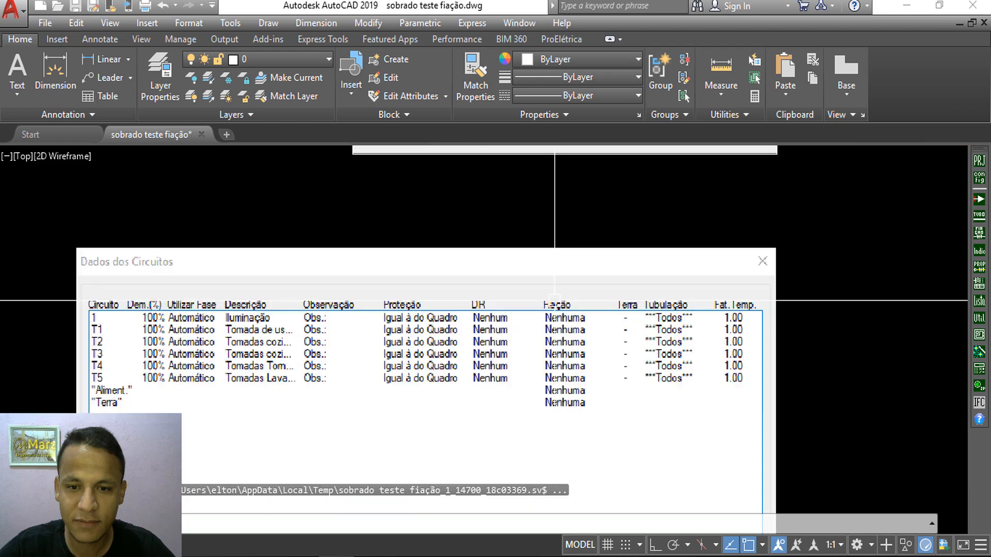
{"action": "scroll", "coordinate": [555, 300], "scroll_direction": "down", "scroll_amount": 4}
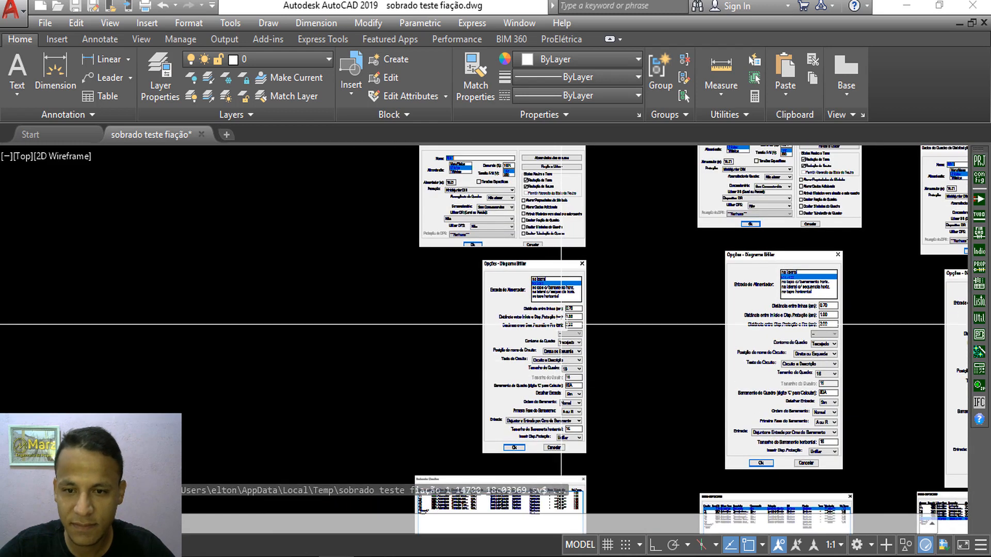
- Inspect the first bifilar diagram's main breaker, circuit breakers and reserve lines against the images below it
{"action": "scroll", "coordinate": [563, 321], "scroll_direction": "up", "scroll_amount": 4}
{"action": "mouse_move", "coordinate": [562, 321]}
{"action": "middle_mouse_down"}
{"action": "mouse_move", "coordinate": [558, 266]}
{"action": "mouse_move", "coordinate": [555, 335]}
{"action": "middle_mouse_up"}
{"action": "scroll", "coordinate": [555, 334], "scroll_direction": "down", "scroll_amount": 2}
{"action": "middle_click_drag", "start_coordinate": [548, 293], "coordinate": [548, 401]}
{"action": "middle_click_drag", "start_coordinate": [507, 272], "coordinate": [507, 371]}
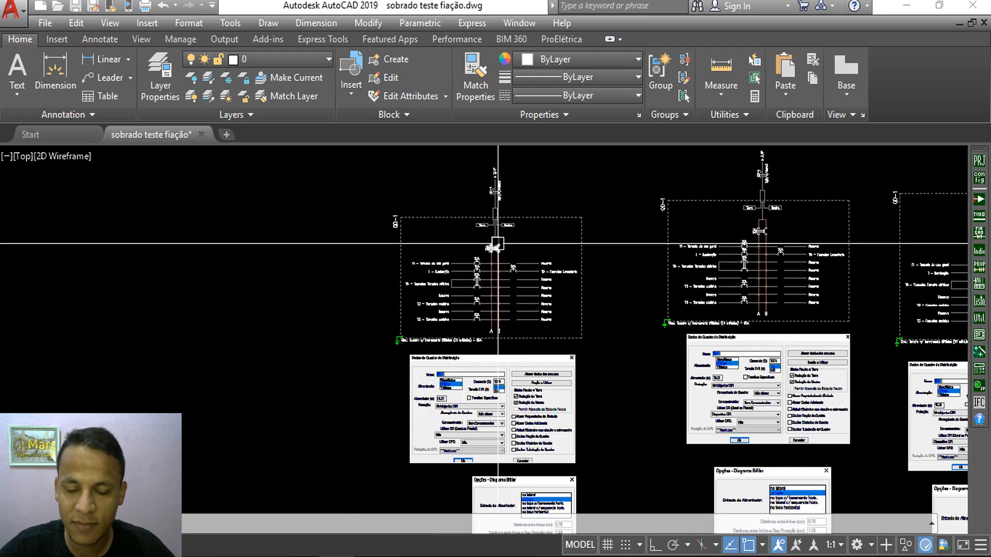
{"action": "scroll", "coordinate": [524, 317], "scroll_direction": "up", "scroll_amount": 4}
{"action": "left_click", "coordinate": [555, 351]}
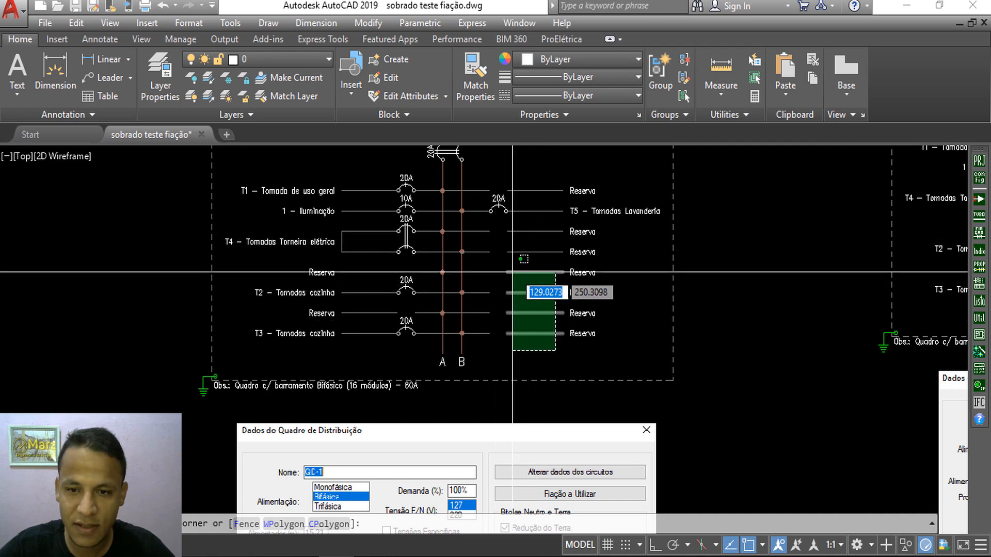
{"action": "key", "text": "Escape"}
{"action": "scroll", "coordinate": [511, 253], "scroll_direction": "down", "scroll_amount": 2}
{"action": "mouse_move", "coordinate": [511, 250]}
{"action": "middle_mouse_down"}
{"action": "mouse_move", "coordinate": [516, 214]}
{"action": "mouse_move", "coordinate": [482, 135]}
{"action": "middle_mouse_up"}
{"action": "scroll", "coordinate": [485, 392], "scroll_direction": "up", "scroll_amount": 6}
{"action": "scroll", "coordinate": [524, 446], "scroll_direction": "down", "scroll_amount": 8}
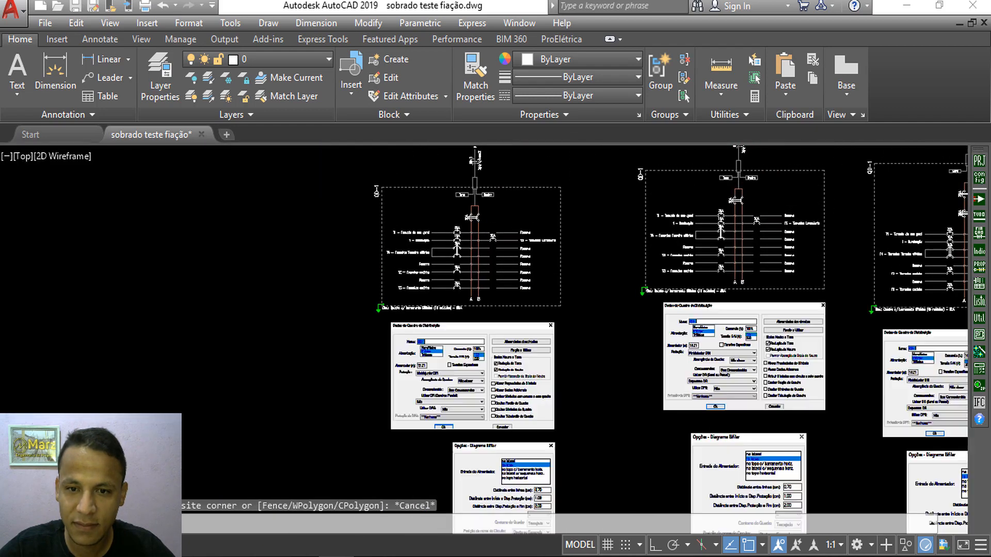
- Compare the neighbouring diagrams and examine the second diagram's panel data image, including its general or partial DR setting
{"action": "middle_click_drag", "start_coordinate": [587, 226], "coordinate": [349, 376]}
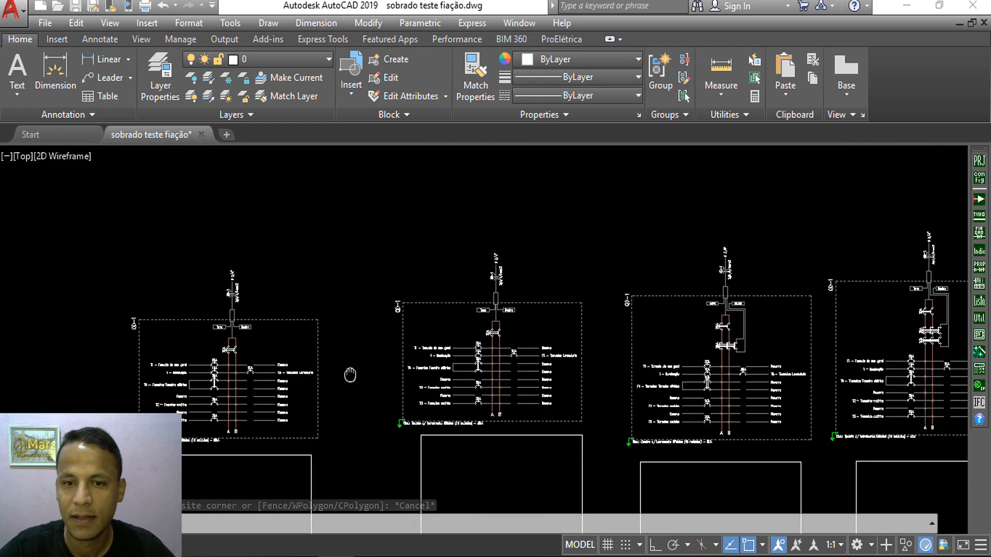
{"action": "middle_click_drag", "start_coordinate": [498, 376], "coordinate": [415, 201]}
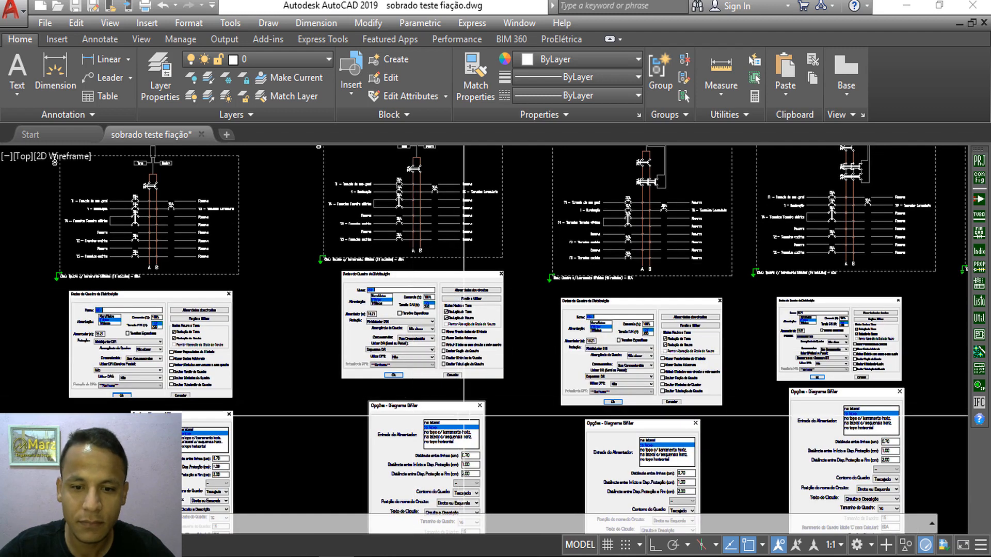
{"action": "scroll", "coordinate": [398, 359], "scroll_direction": "up", "scroll_amount": 4}
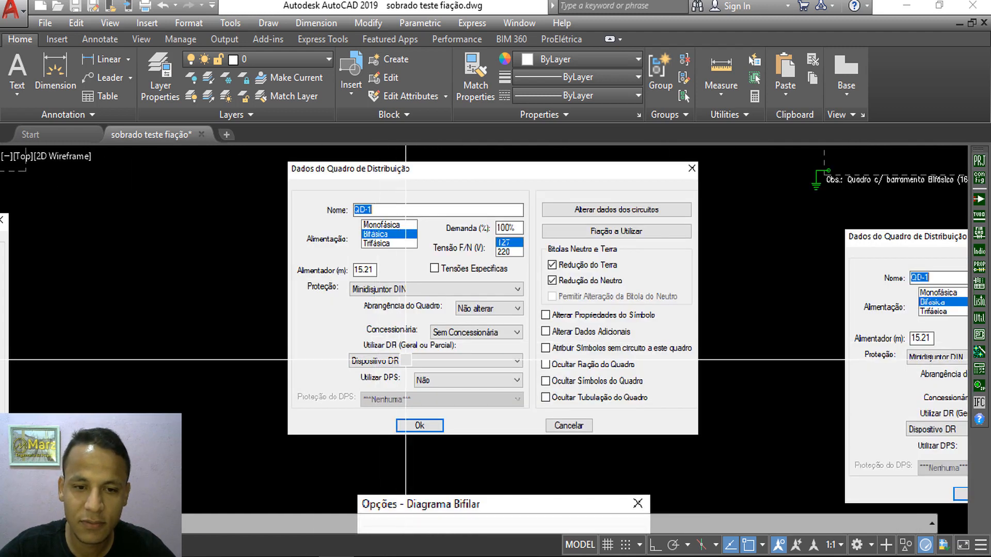
- Examine the second diagram's panel data image, including its DR setting, and the bifilar diagram options image below it
{"action": "scroll", "coordinate": [377, 329], "scroll_direction": "up", "scroll_amount": 2}
{"action": "middle_click_drag", "start_coordinate": [380, 331], "coordinate": [379, 378]}
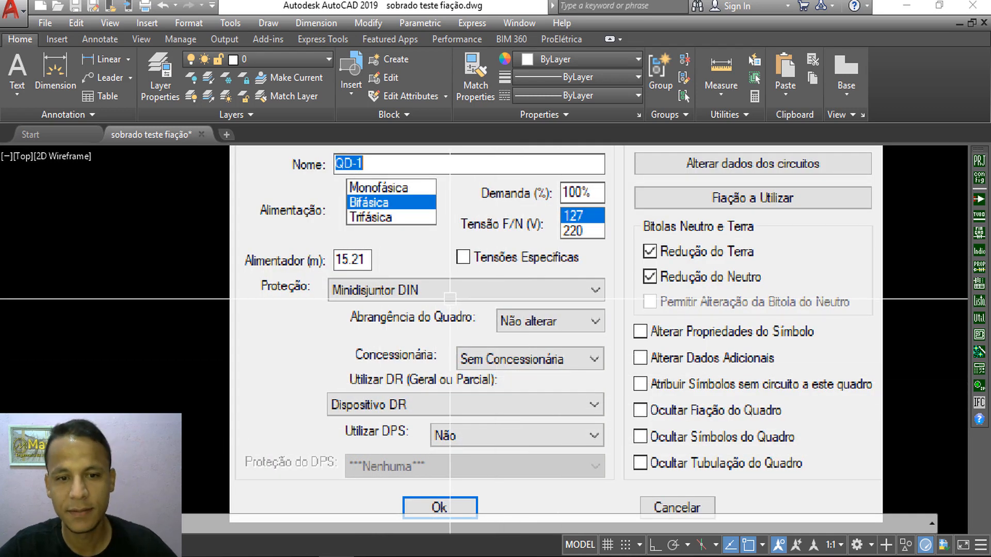
{"action": "scroll", "coordinate": [450, 299], "scroll_direction": "down", "scroll_amount": 4}
{"action": "mouse_move", "coordinate": [448, 314]}
{"action": "middle_mouse_down"}
{"action": "mouse_move", "coordinate": [411, 444]}
{"action": "mouse_move", "coordinate": [430, 529]}
{"action": "mouse_move", "coordinate": [463, 236]}
{"action": "middle_mouse_up"}
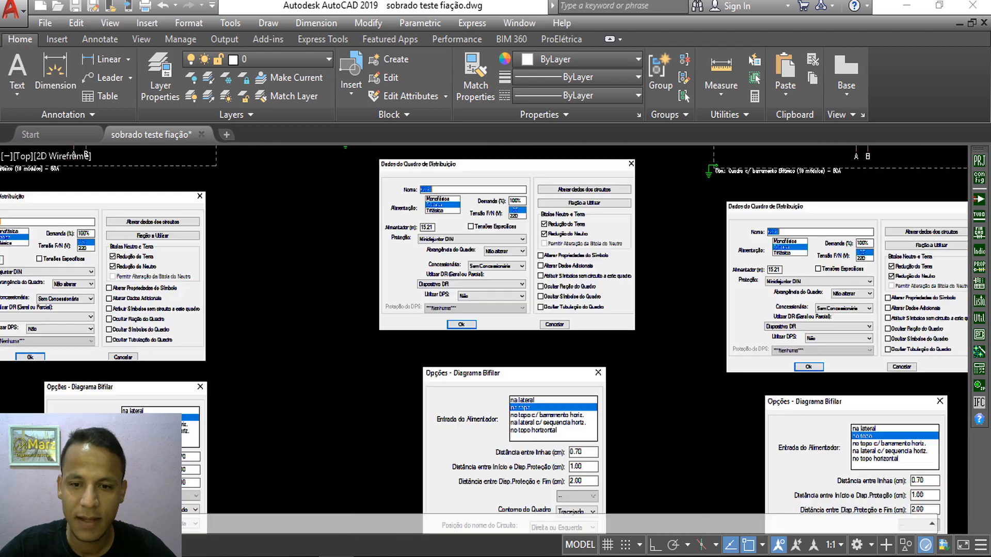
{"action": "mouse_move", "coordinate": [497, 305]}
{"action": "middle_mouse_down"}
{"action": "mouse_move", "coordinate": [548, 214]}
{"action": "mouse_move", "coordinate": [528, 226]}
{"action": "middle_mouse_up"}
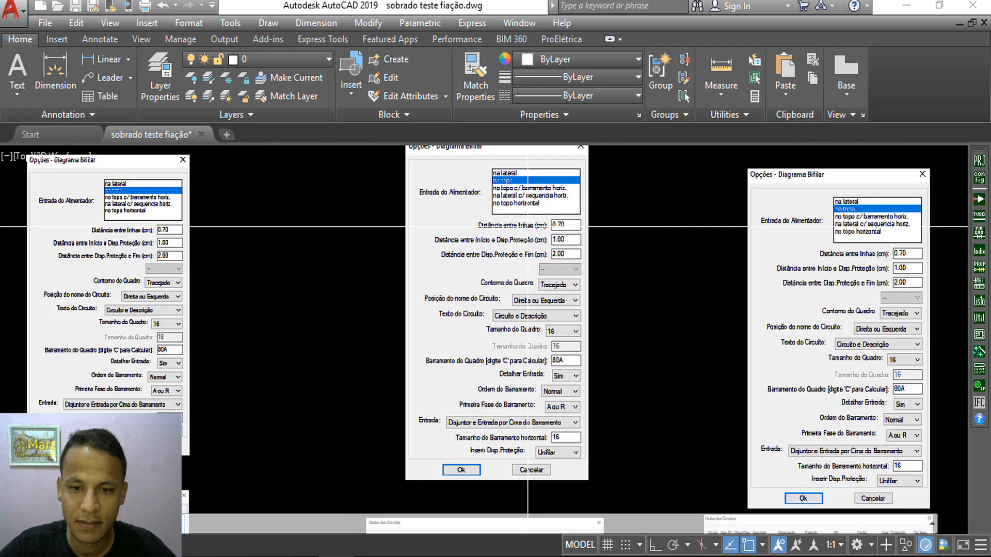
- Review the protection, DR and wiring entries for each circuit in the second diagram's circuit data image
{"action": "scroll", "coordinate": [528, 262], "scroll_direction": "down", "scroll_amount": 6}
{"action": "scroll", "coordinate": [532, 380], "scroll_direction": "up", "scroll_amount": 4}
{"action": "scroll", "coordinate": [526, 301], "scroll_direction": "up", "scroll_amount": 2}
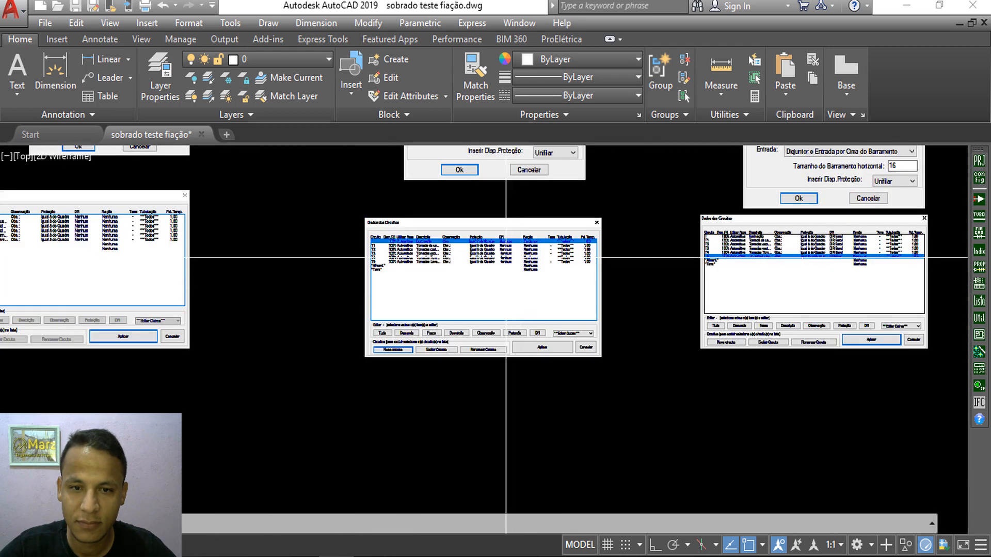
{"action": "scroll", "coordinate": [505, 257], "scroll_direction": "up", "scroll_amount": 2}
{"action": "scroll", "coordinate": [480, 267], "scroll_direction": "up", "scroll_amount": 4}
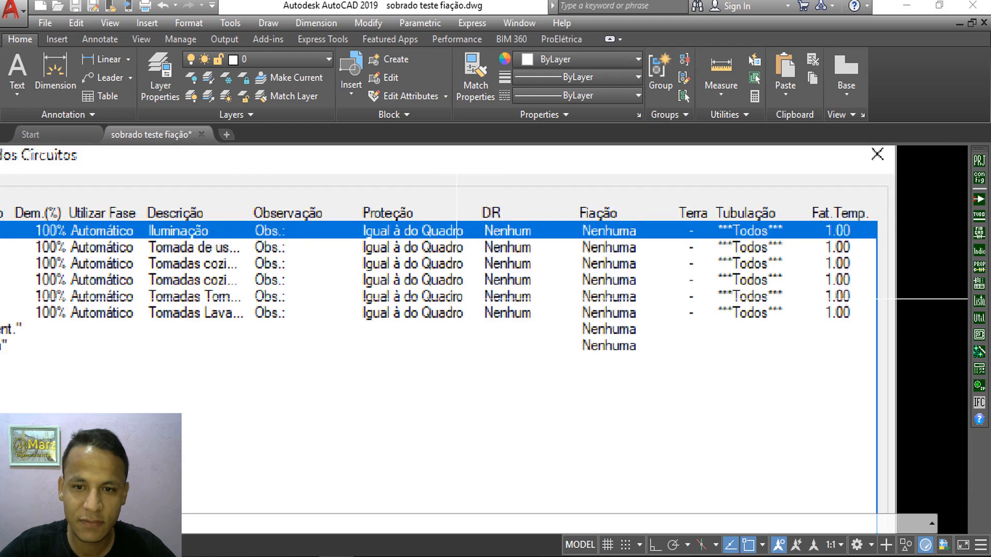
- Check the second diagram's general or partial DR setting against the DR entries in its circuit data image
{"action": "scroll", "coordinate": [459, 256], "scroll_direction": "down", "scroll_amount": 6}
{"action": "middle_click_drag", "start_coordinate": [456, 256], "coordinate": [478, 515]}
{"action": "scroll", "coordinate": [481, 487], "scroll_direction": "down", "scroll_amount": 4}
{"action": "scroll", "coordinate": [475, 275], "scroll_direction": "up", "scroll_amount": 6}
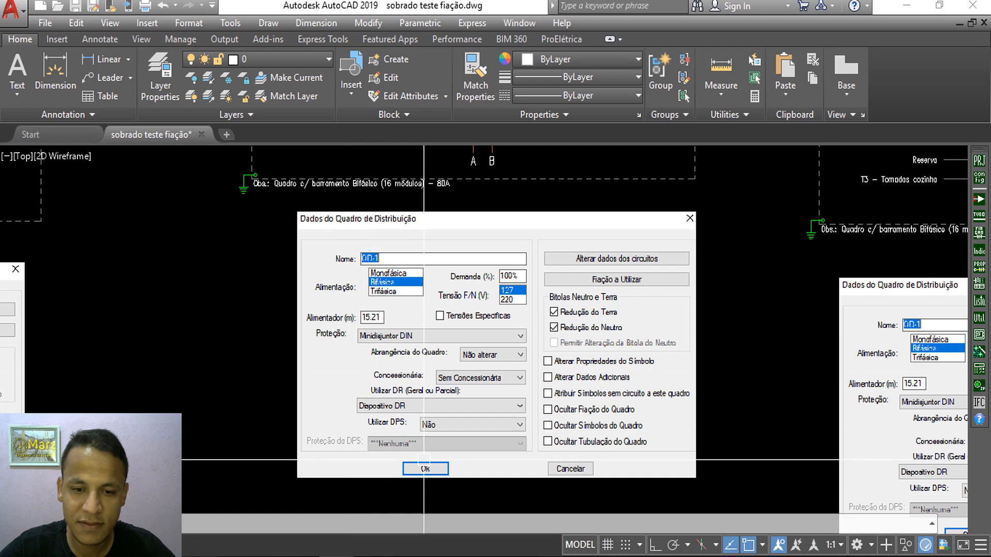
{"action": "scroll", "coordinate": [424, 459], "scroll_direction": "down", "scroll_amount": 5}
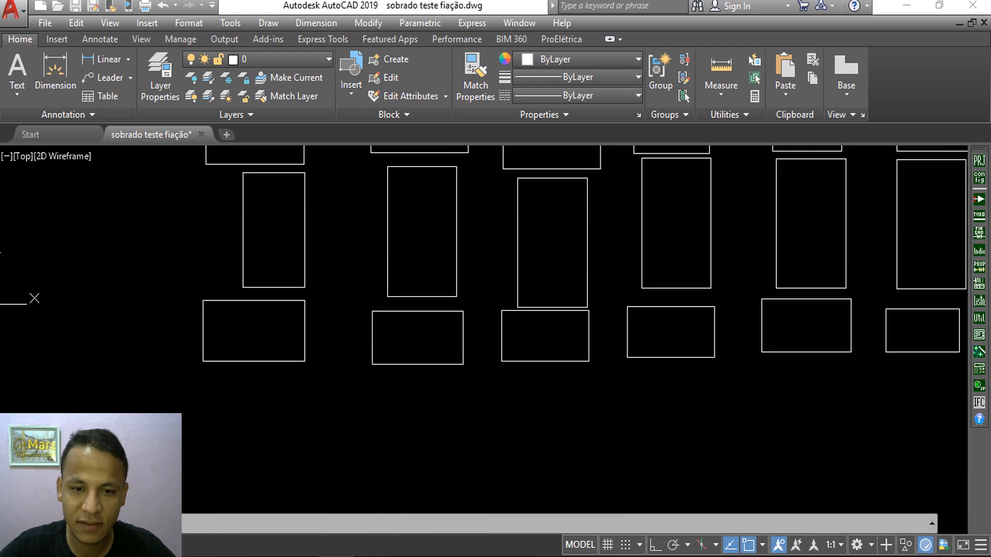
{"action": "scroll", "coordinate": [407, 387], "scroll_direction": "up", "scroll_amount": 3}
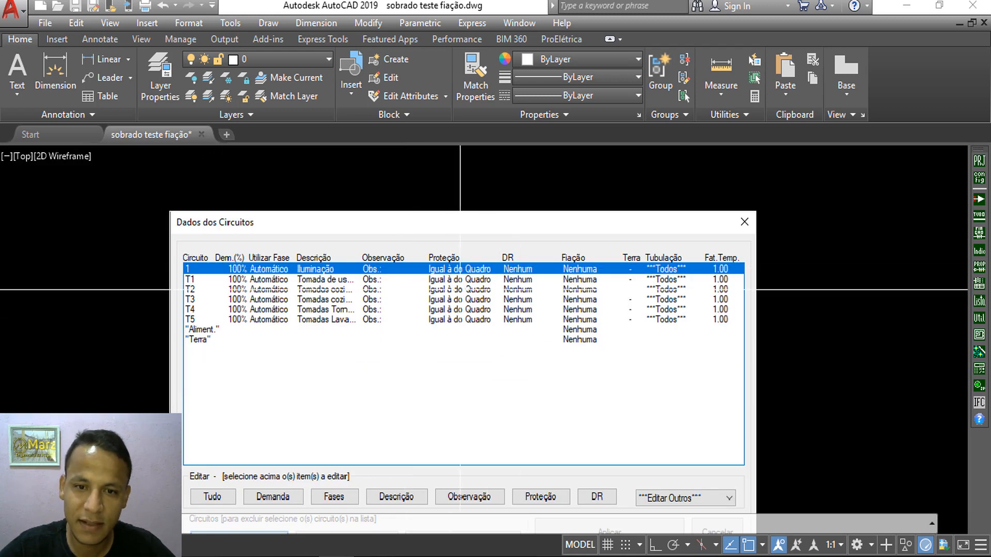
{"action": "scroll", "coordinate": [364, 280], "scroll_direction": "down", "scroll_amount": 3}
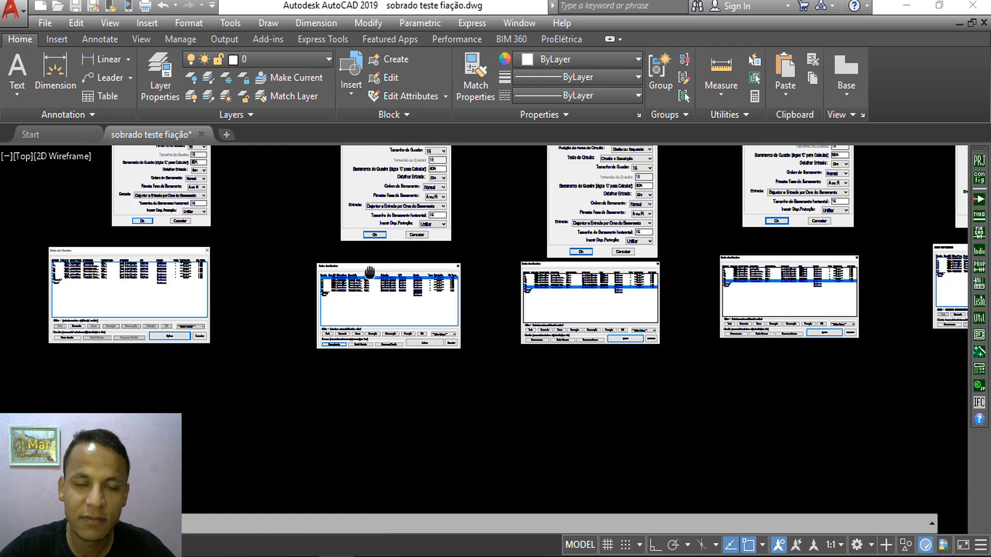
- Compare the main entry of the second bifilar diagram with the main breaker and DR device in the third
{"action": "middle_click_drag", "start_coordinate": [369, 272], "coordinate": [375, 447]}
{"action": "middle_click_drag", "start_coordinate": [376, 201], "coordinate": [335, 460]}
{"action": "scroll", "coordinate": [328, 245], "scroll_direction": "up", "scroll_amount": 4}
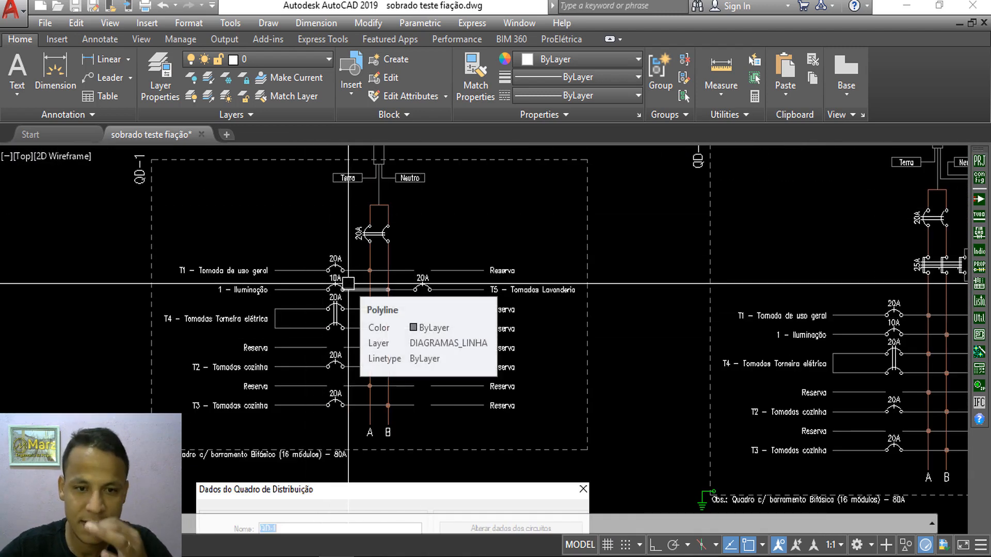
{"action": "scroll", "coordinate": [460, 279], "scroll_direction": "down", "scroll_amount": 4}
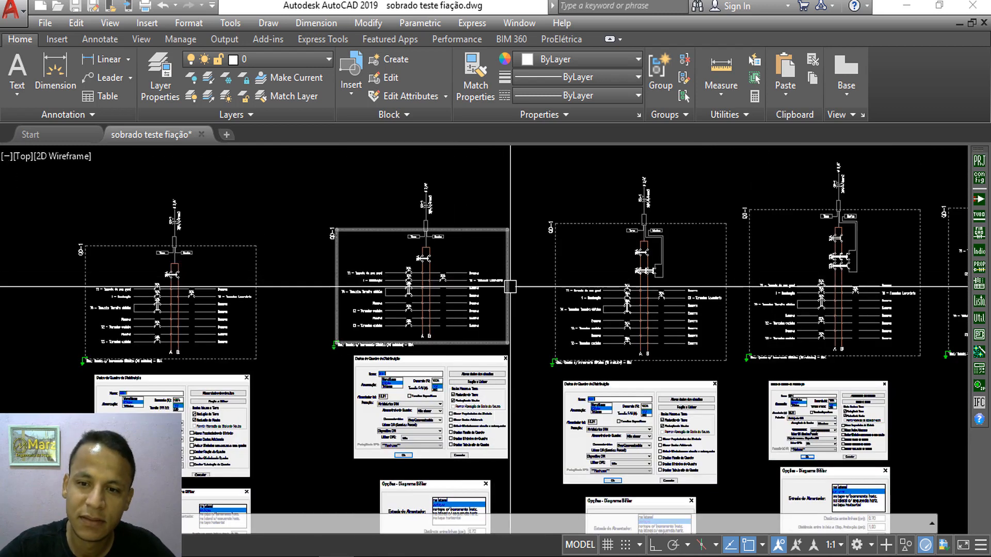
{"action": "scroll", "coordinate": [570, 283], "scroll_direction": "up", "scroll_amount": 8}
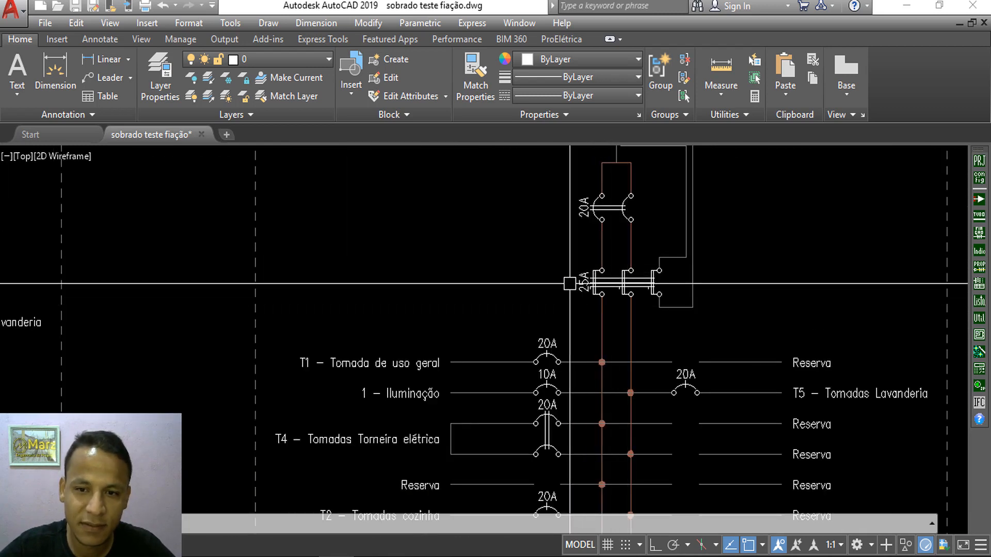
{"action": "scroll", "coordinate": [570, 283], "scroll_direction": "down", "scroll_amount": 6}
{"action": "scroll", "coordinate": [471, 288], "scroll_direction": "up", "scroll_amount": 2}
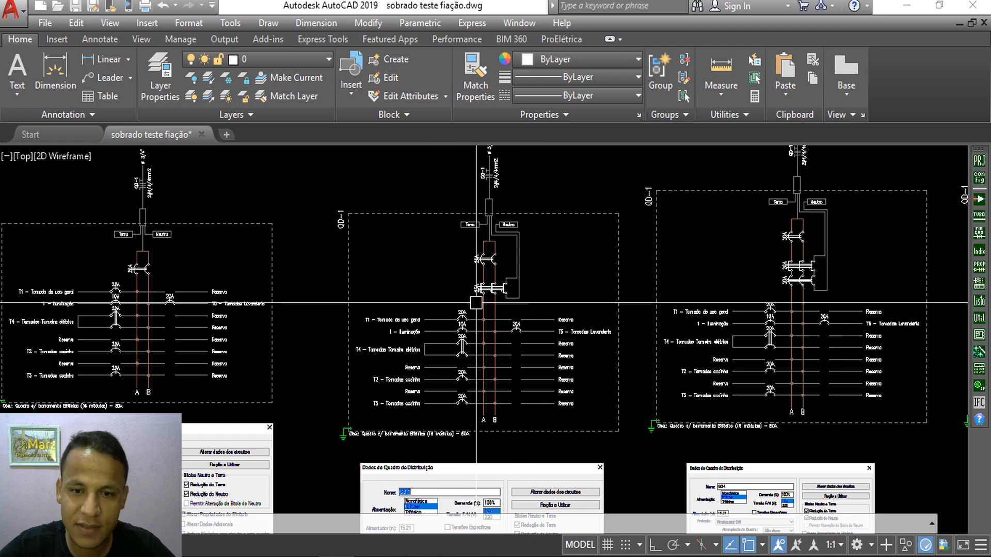
- Read the third diagram's panel data image, focusing on the general or partial DR option
{"action": "scroll", "coordinate": [476, 303], "scroll_direction": "down", "scroll_amount": 2}
{"action": "middle_click_drag", "start_coordinate": [516, 376], "coordinate": [515, 247]}
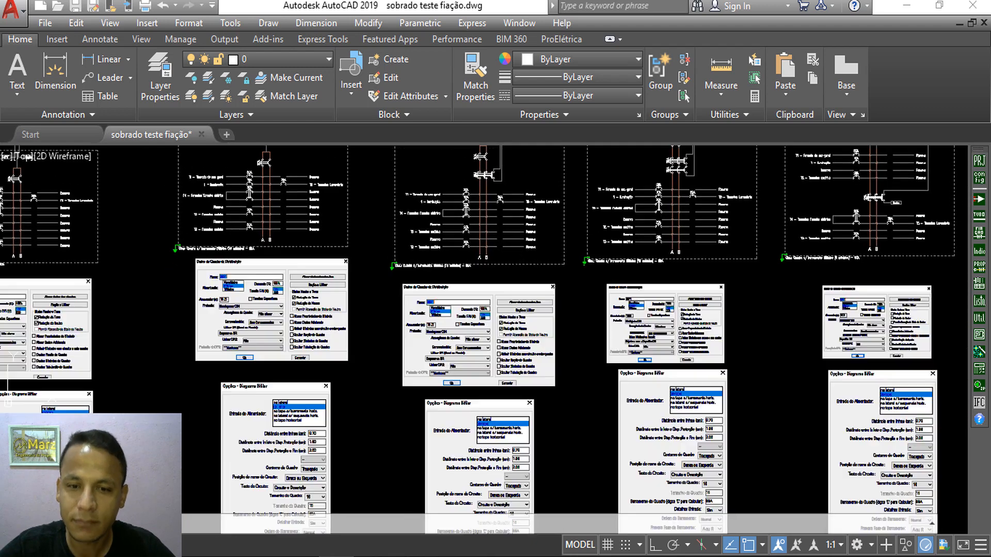
{"action": "scroll", "coordinate": [481, 295], "scroll_direction": "up", "scroll_amount": 4}
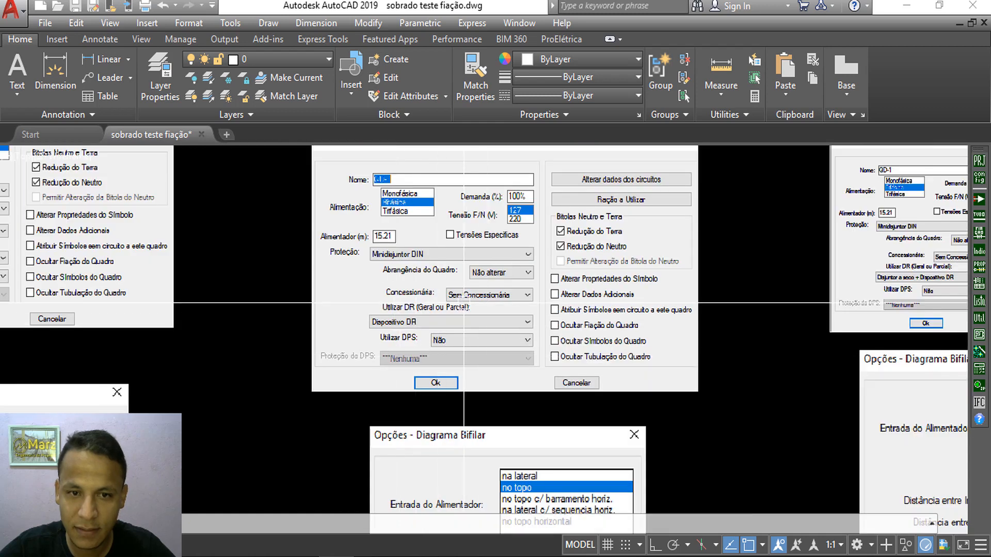
{"action": "middle_click_drag", "start_coordinate": [464, 302], "coordinate": [452, 368]}
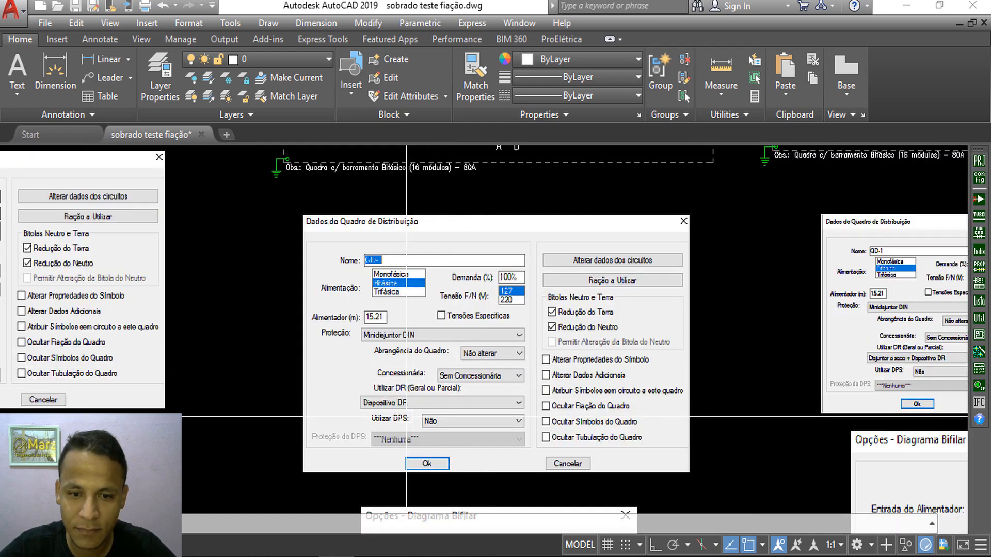
- Review the DR entry of every circuit in the third diagram's circuit data image
{"action": "scroll", "coordinate": [407, 416], "scroll_direction": "down", "scroll_amount": 5}
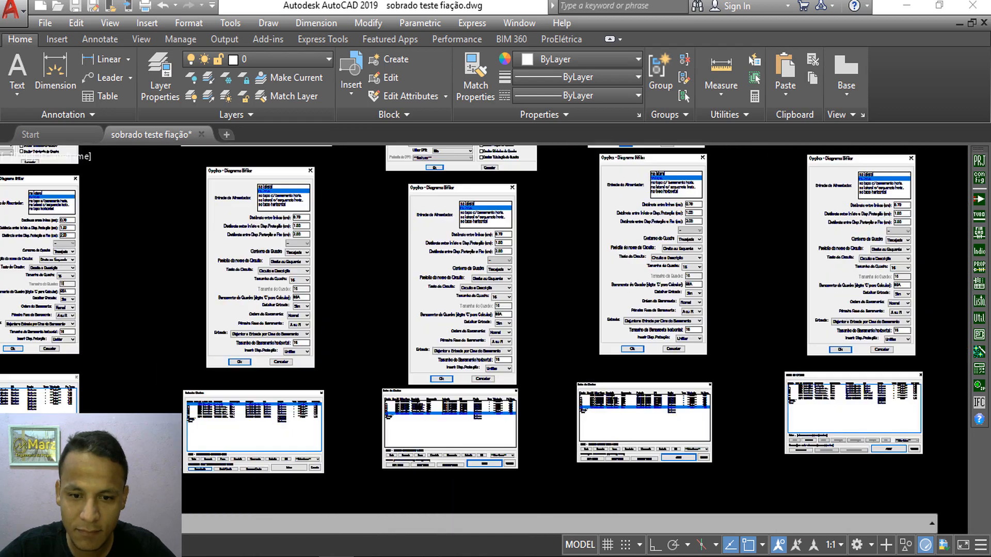
{"action": "scroll", "coordinate": [458, 426], "scroll_direction": "up", "scroll_amount": 5}
{"action": "middle_click_drag", "start_coordinate": [479, 286], "coordinate": [566, 295]}
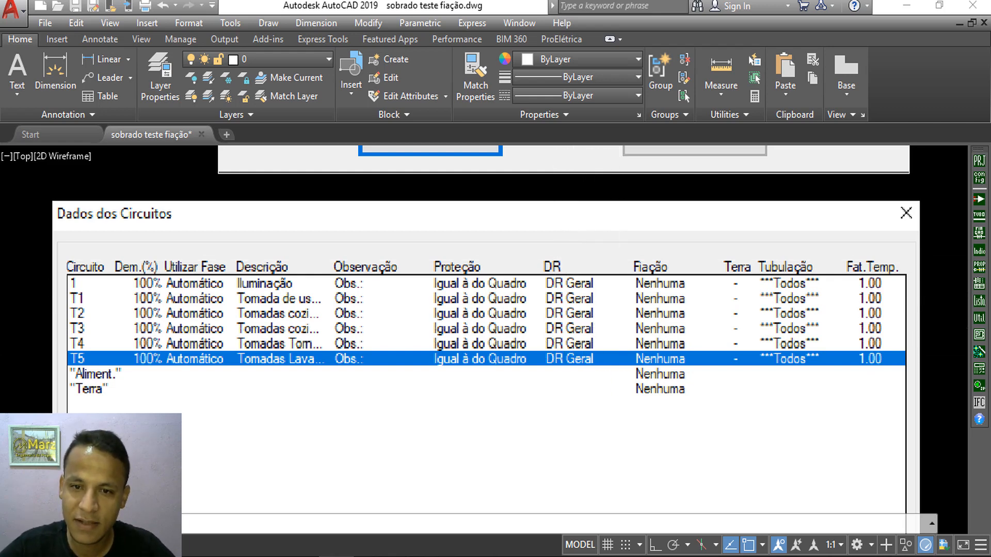
{"action": "scroll", "coordinate": [558, 222], "scroll_direction": "down", "scroll_amount": 4}
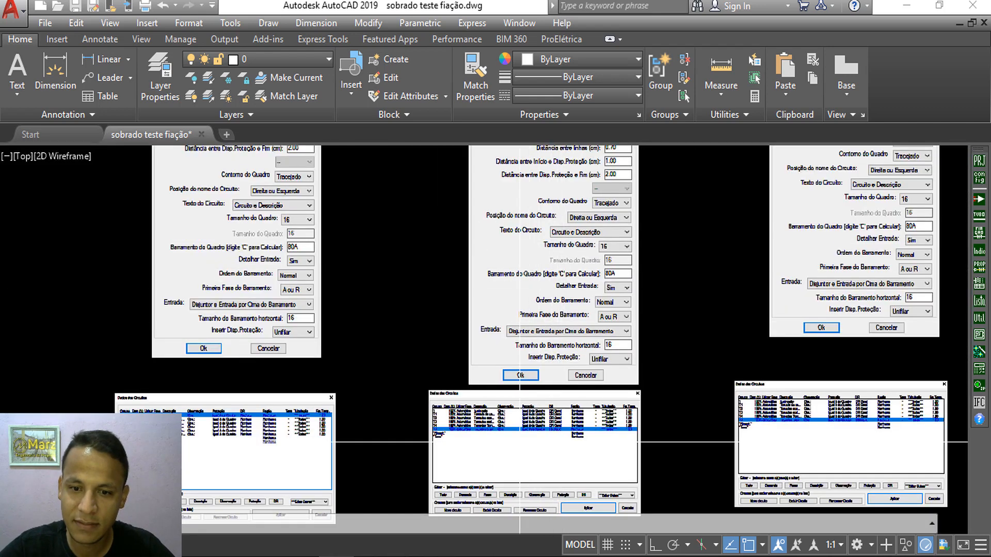
{"action": "scroll", "coordinate": [519, 443], "scroll_direction": "up", "scroll_amount": 5}
{"action": "scroll", "coordinate": [535, 349], "scroll_direction": "down", "scroll_amount": 1}
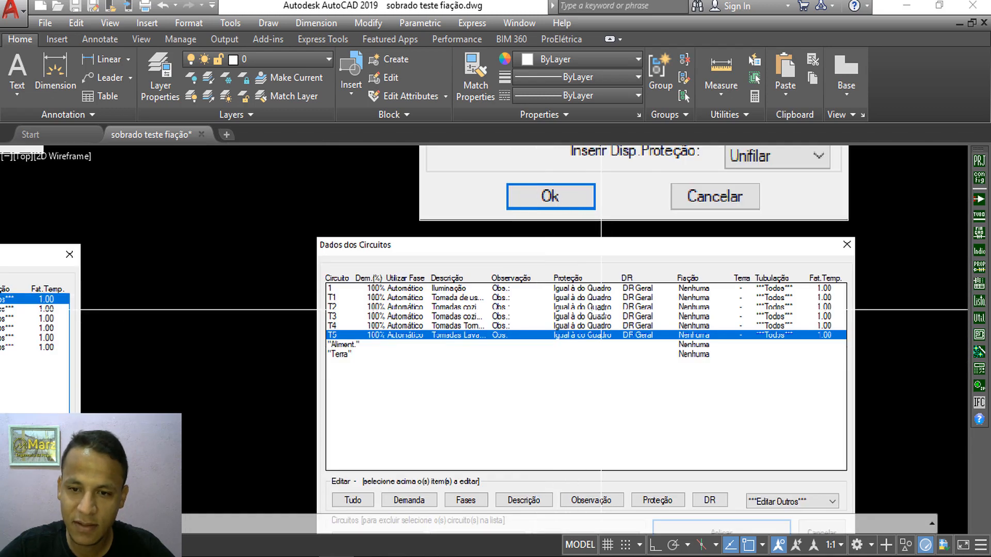
{"action": "scroll", "coordinate": [611, 302], "scroll_direction": "down", "scroll_amount": 4}
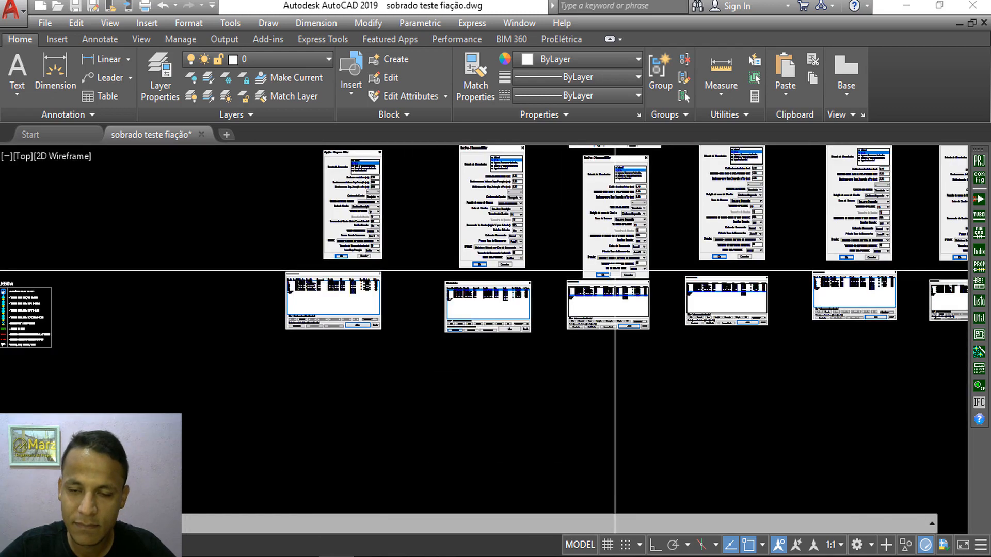
- Recheck the DR option in the third diagram's panel data image against its circuit settings
{"action": "middle_click_drag", "start_coordinate": [614, 272], "coordinate": [590, 425]}
{"action": "scroll", "coordinate": [603, 261], "scroll_direction": "up", "scroll_amount": 2}
{"action": "scroll", "coordinate": [484, 343], "scroll_direction": "up", "scroll_amount": 6}
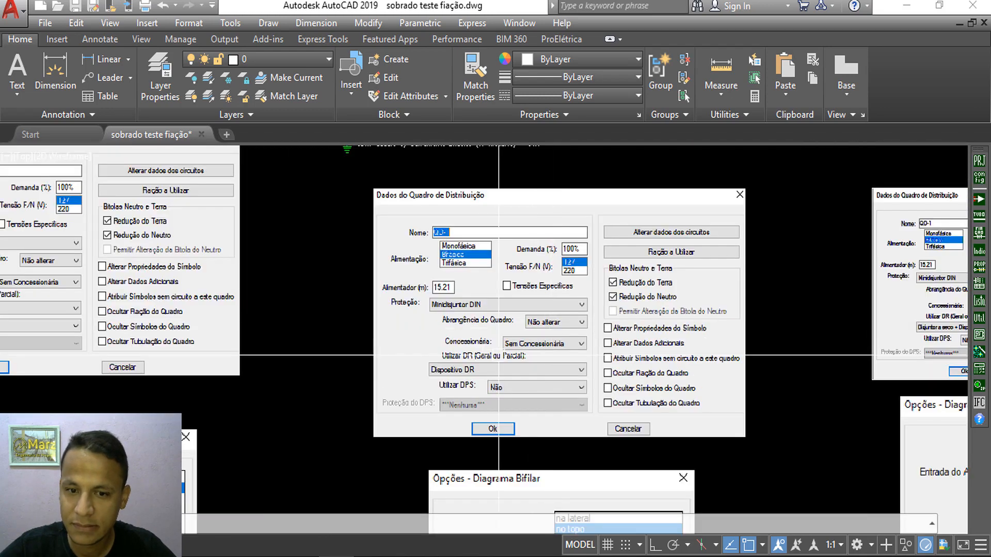
{"action": "scroll", "coordinate": [483, 343], "scroll_direction": "down", "scroll_amount": 2}
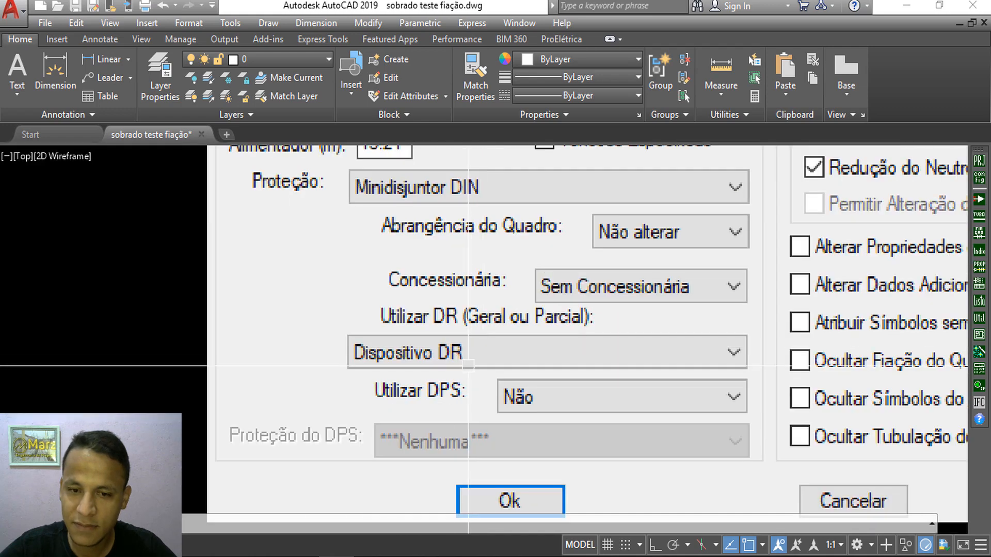
- Inspect the main breaker, DR device and additional breaker at the entry of the fourth bifilar diagram
{"action": "scroll", "coordinate": [484, 368], "scroll_direction": "down", "scroll_amount": 8}
{"action": "scroll", "coordinate": [473, 346], "scroll_direction": "up", "scroll_amount": 2}
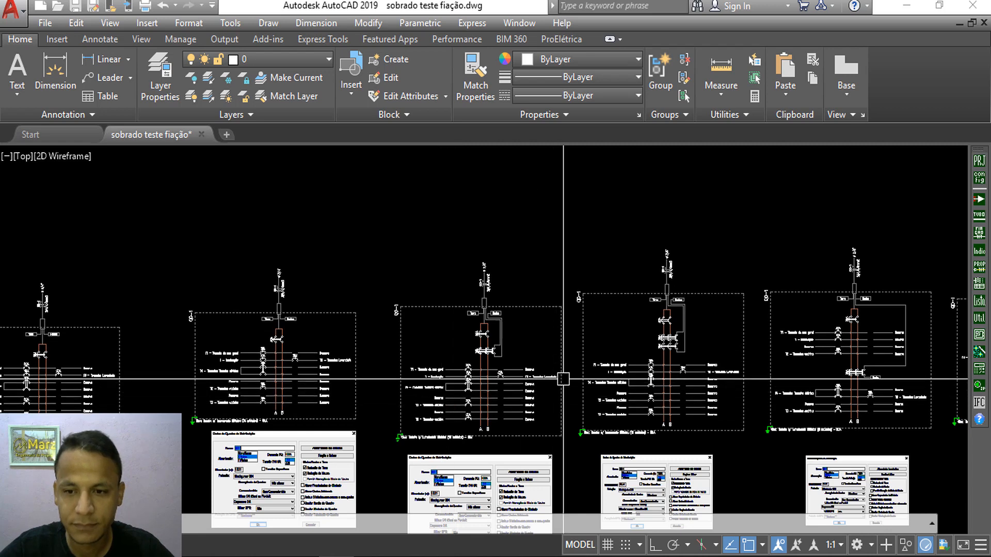
{"action": "scroll", "coordinate": [692, 332], "scroll_direction": "up", "scroll_amount": 5}
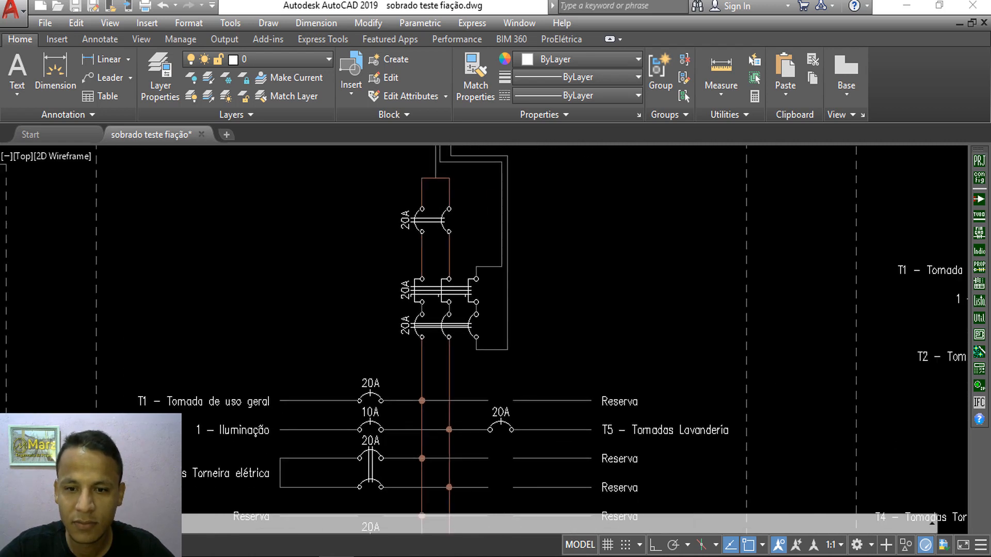
{"action": "scroll", "coordinate": [468, 296], "scroll_direction": "down", "scroll_amount": 7}
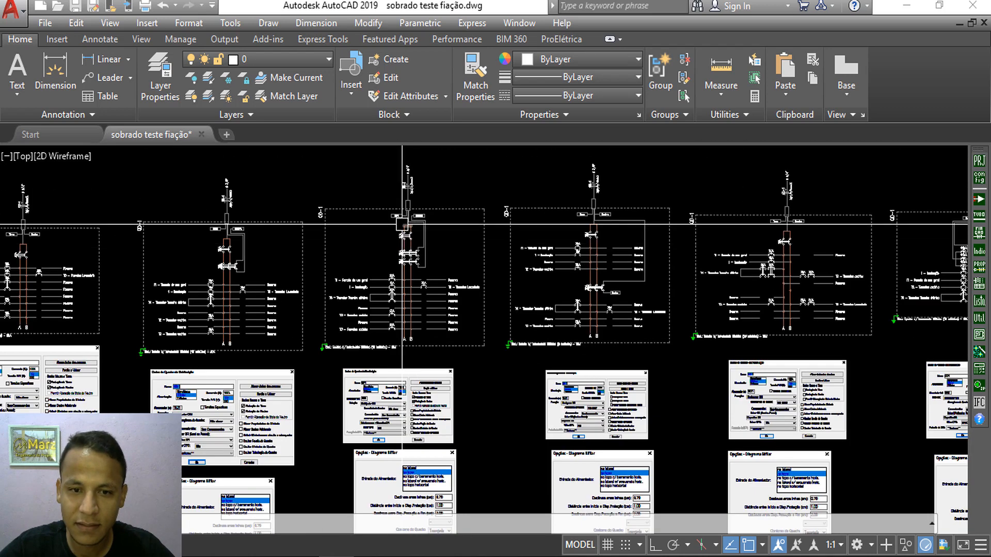
{"action": "scroll", "coordinate": [402, 227], "scroll_direction": "up", "scroll_amount": 6}
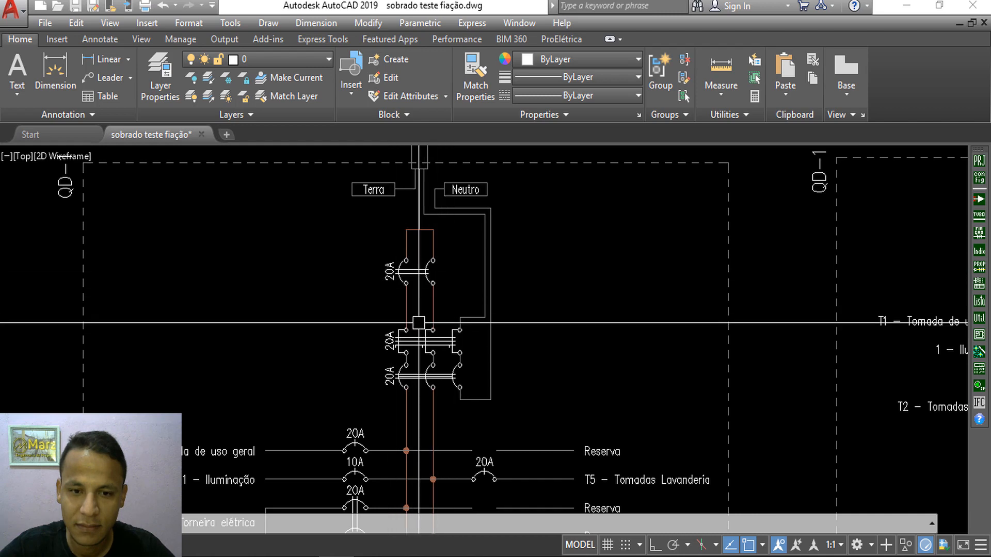
{"action": "scroll", "coordinate": [419, 336], "scroll_direction": "down", "scroll_amount": 2}
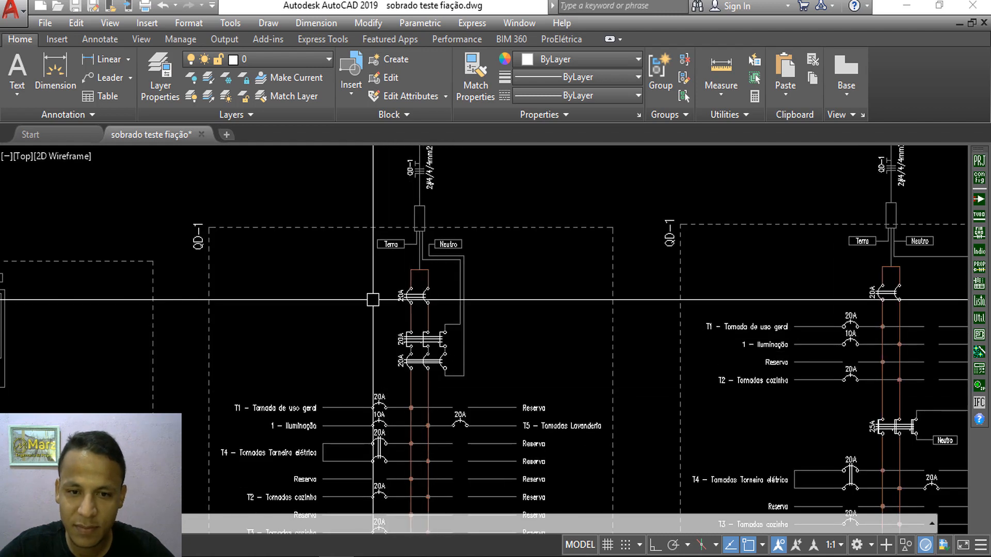
{"action": "scroll", "coordinate": [385, 312], "scroll_direction": "down", "scroll_amount": 5}
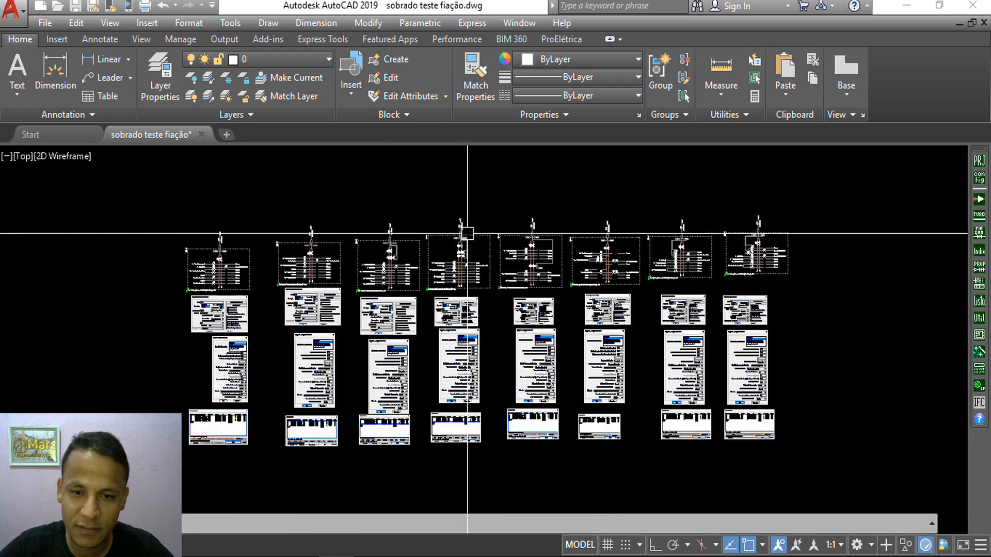
- Examine the DR option in the fourth diagram's panel data image and relate it to the protection devices drawn above
{"action": "scroll", "coordinate": [471, 299], "scroll_direction": "up", "scroll_amount": 2}
{"action": "scroll", "coordinate": [470, 300], "scroll_direction": "up", "scroll_amount": 4}
{"action": "scroll", "coordinate": [429, 382], "scroll_direction": "up", "scroll_amount": 3}
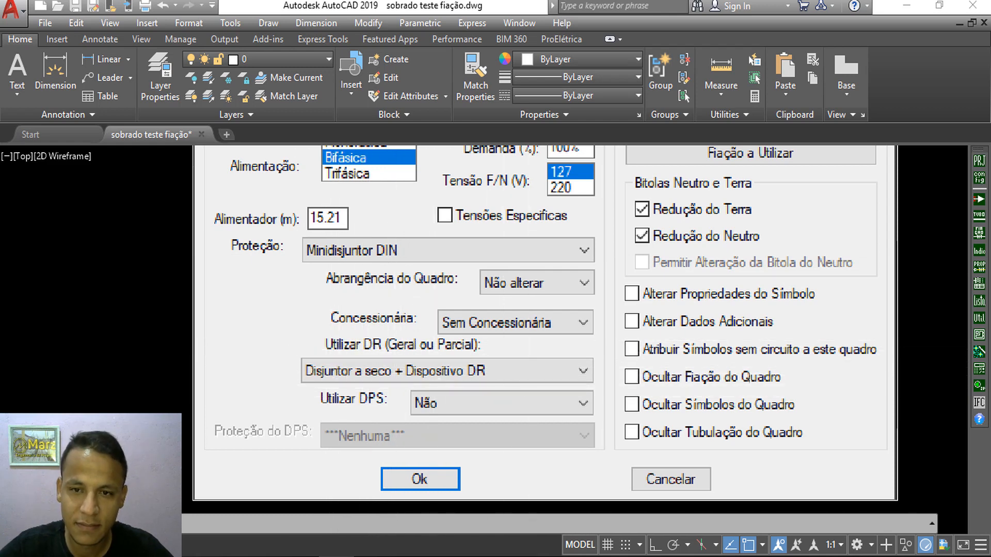
{"action": "key", "text": "Return"}
{"action": "scroll", "coordinate": [526, 289], "scroll_direction": "up", "scroll_amount": 4}
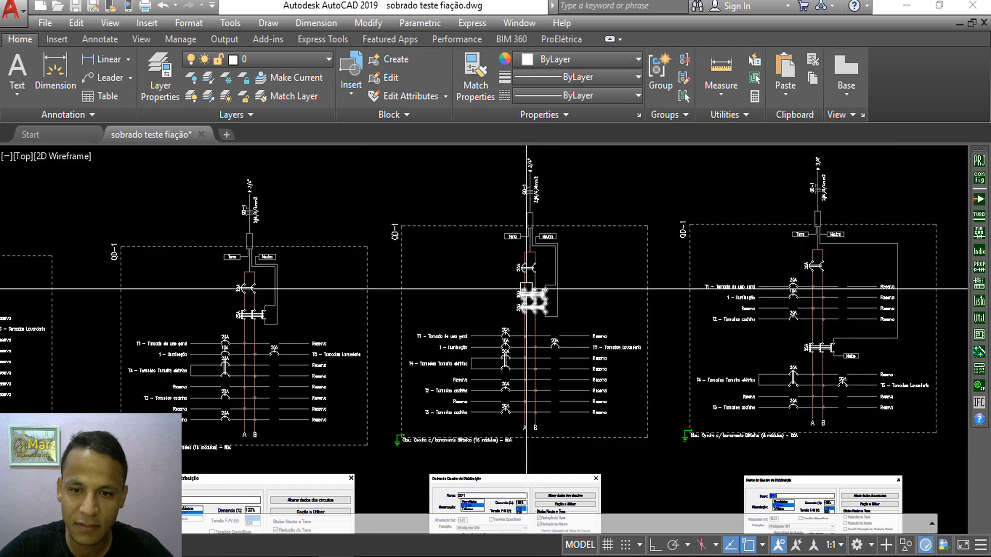
{"action": "scroll", "coordinate": [526, 289], "scroll_direction": "up", "scroll_amount": 6}
{"action": "scroll", "coordinate": [538, 254], "scroll_direction": "down", "scroll_amount": 8}
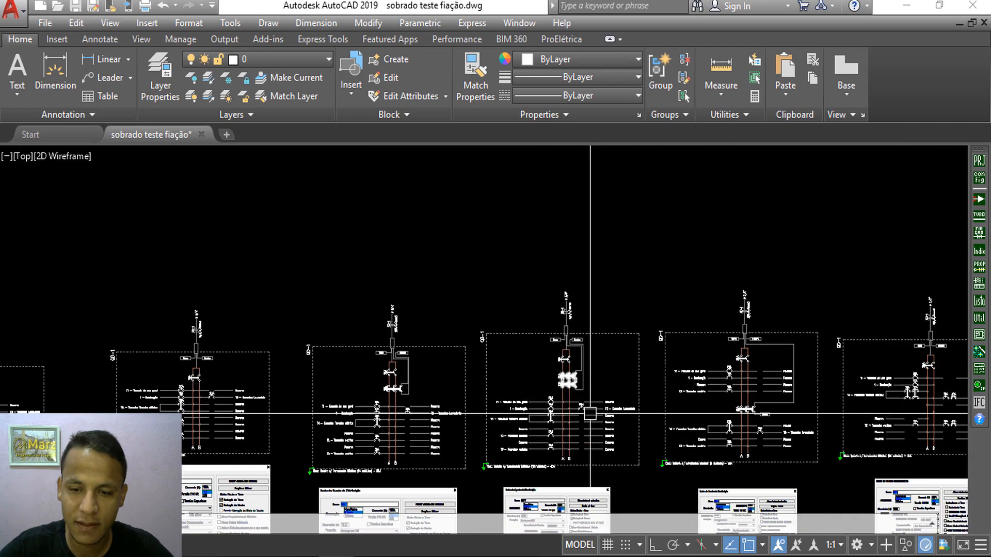
- Review the DR entries in the fourth diagram's circuit data image and compare them with its panel data image
{"action": "scroll", "coordinate": [522, 371], "scroll_direction": "up", "scroll_amount": 6}
{"action": "scroll", "coordinate": [522, 371], "scroll_direction": "up", "scroll_amount": 4}
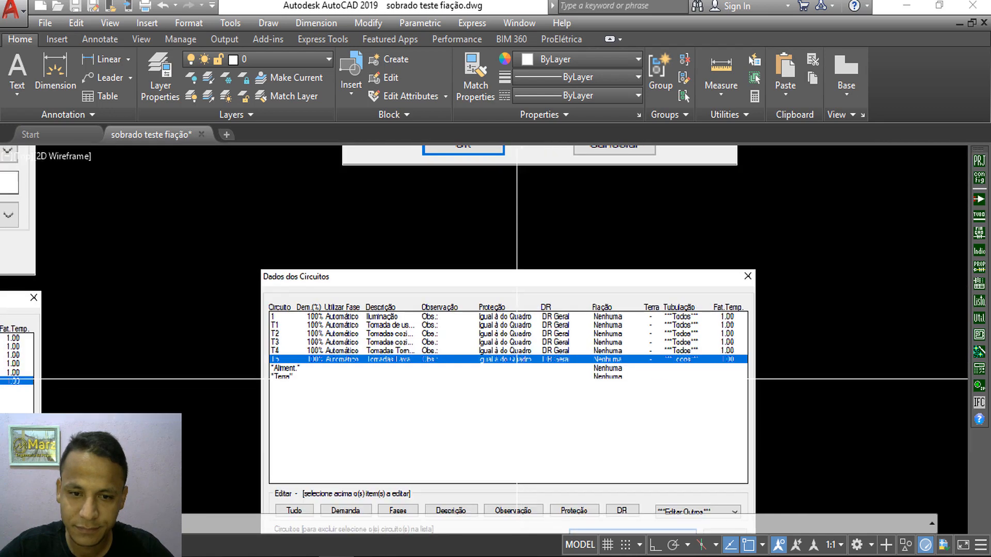
{"action": "scroll", "coordinate": [546, 327], "scroll_direction": "down", "scroll_amount": 6}
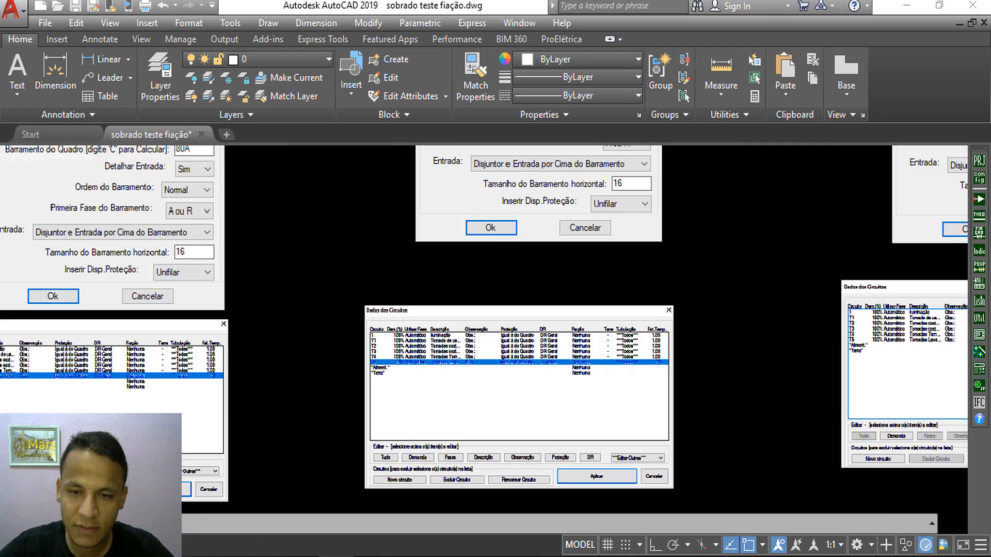
{"action": "mouse_move", "coordinate": [516, 362]}
{"action": "middle_mouse_down"}
{"action": "mouse_move", "coordinate": [513, 436]}
{"action": "mouse_move", "coordinate": [496, 335]}
{"action": "mouse_move", "coordinate": [449, 287]}
{"action": "middle_mouse_up"}
{"action": "scroll", "coordinate": [465, 302], "scroll_direction": "up", "scroll_amount": 5}
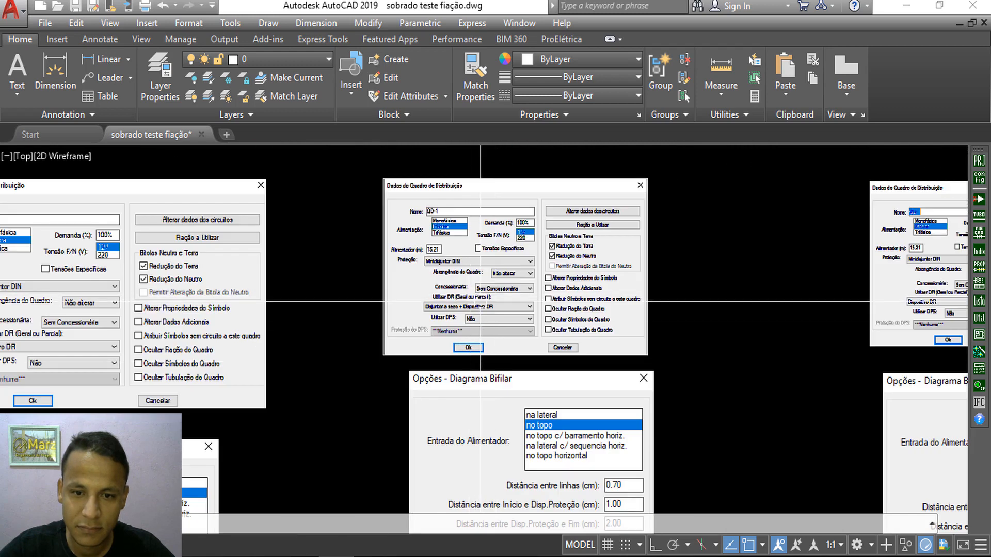
- Compare the DR option in the fourth diagram's panel data image with the breakers and DR device drawn at its entry
{"action": "scroll", "coordinate": [480, 301], "scroll_direction": "up", "scroll_amount": 4}
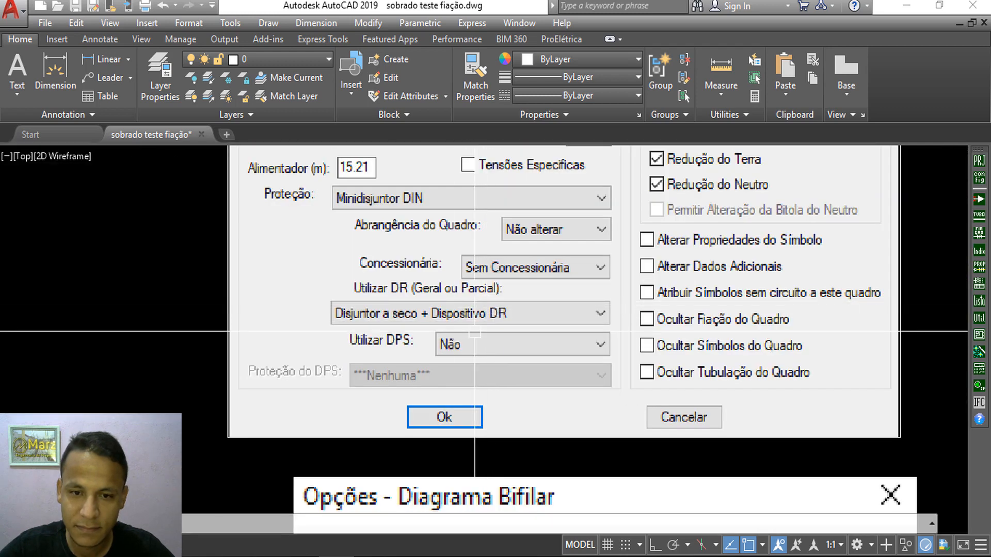
{"action": "scroll", "coordinate": [474, 331], "scroll_direction": "down", "scroll_amount": 8}
{"action": "mouse_move", "coordinate": [475, 331]}
{"action": "middle_mouse_down"}
{"action": "mouse_move", "coordinate": [453, 261]}
{"action": "mouse_move", "coordinate": [493, 252]}
{"action": "middle_mouse_up"}
{"action": "scroll", "coordinate": [493, 252], "scroll_direction": "up", "scroll_amount": 6}
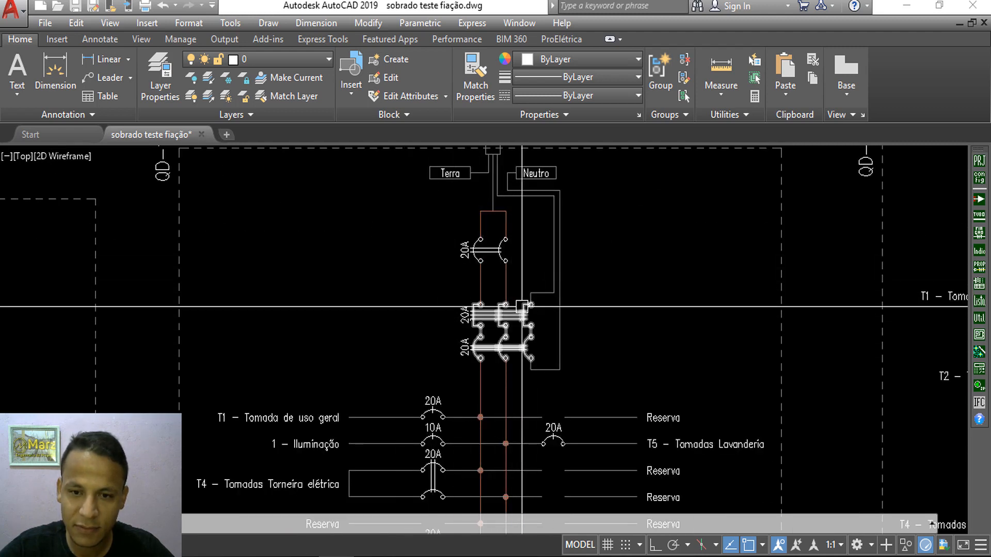
{"action": "mouse_move", "coordinate": [545, 291]}
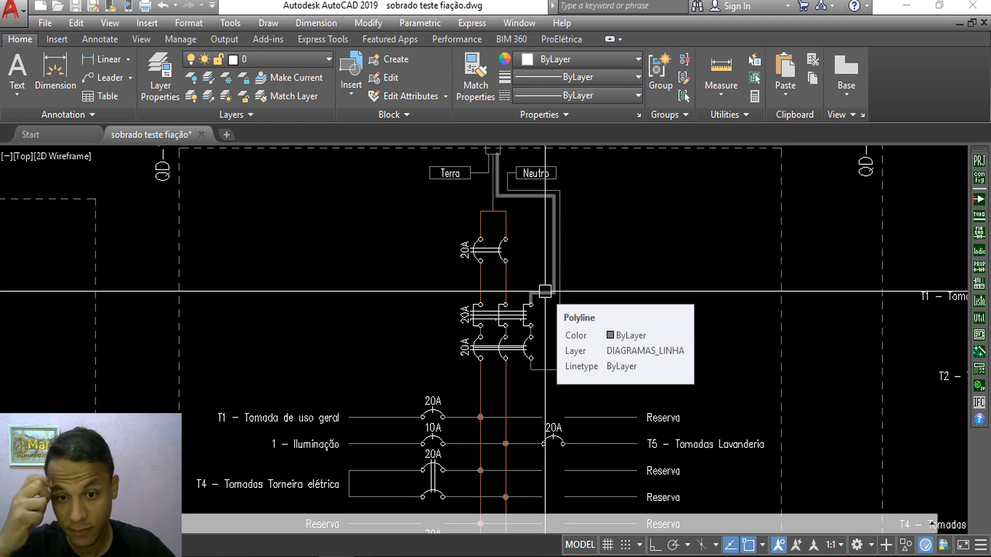
{"action": "scroll", "coordinate": [545, 291], "scroll_direction": "down", "scroll_amount": 6}
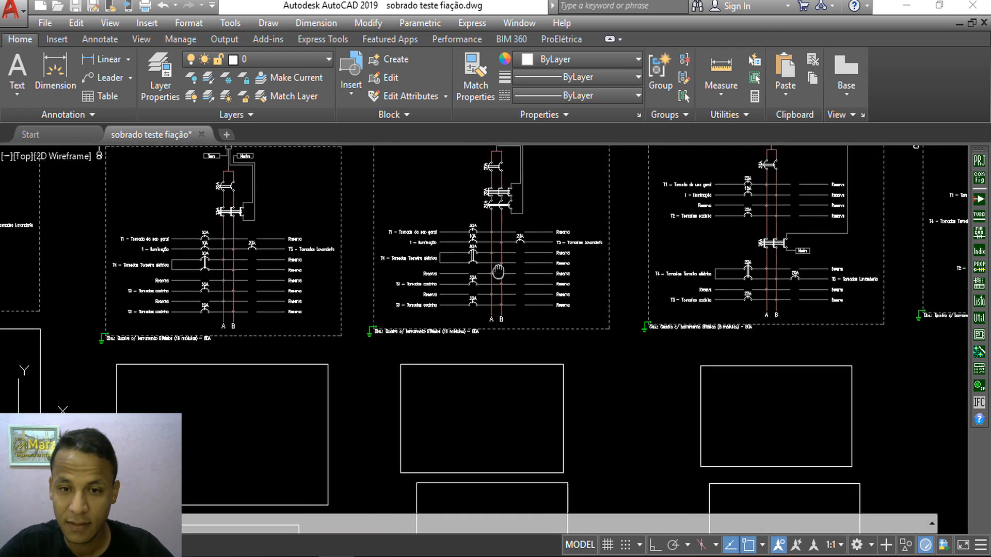
{"action": "scroll", "coordinate": [447, 460], "scroll_direction": "up", "scroll_amount": 6}
{"action": "scroll", "coordinate": [488, 421], "scroll_direction": "up", "scroll_amount": 2}
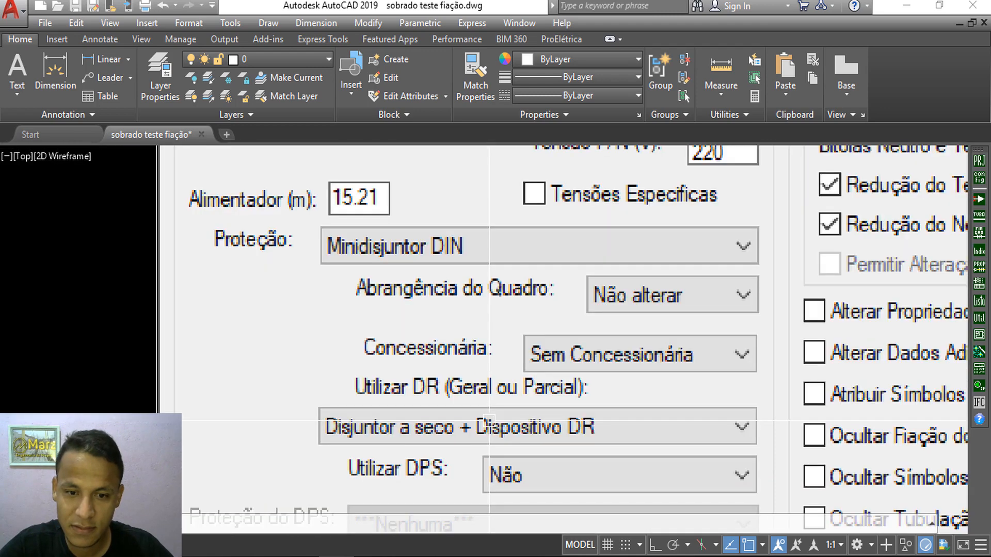
{"action": "scroll", "coordinate": [496, 388], "scroll_direction": "down", "scroll_amount": 4}
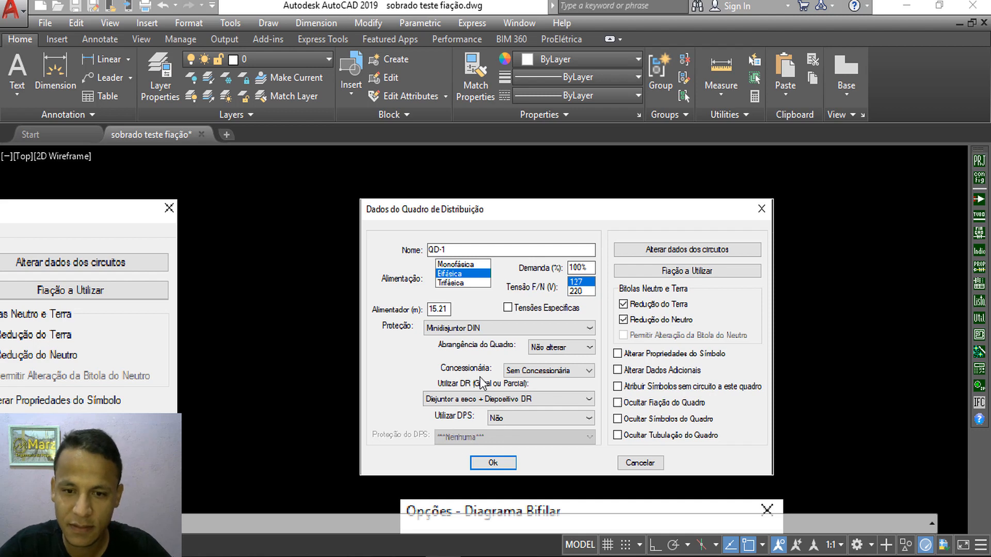
- Recheck the DR entries of all circuits in the fourth diagram's circuit data image
{"action": "scroll", "coordinate": [519, 400], "scroll_direction": "down", "scroll_amount": 10}
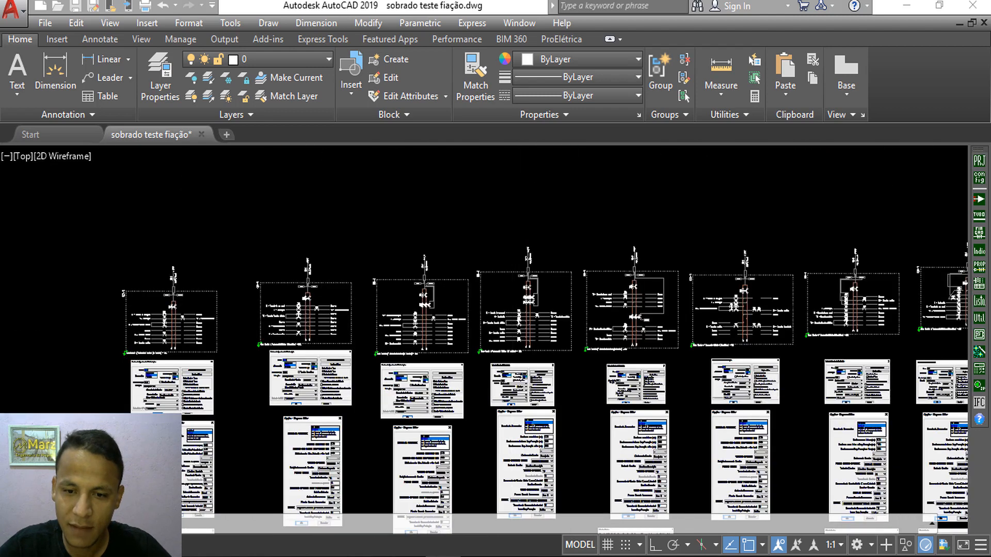
{"action": "scroll", "coordinate": [545, 318], "scroll_direction": "up", "scroll_amount": 3}
{"action": "scroll", "coordinate": [545, 319], "scroll_direction": "up", "scroll_amount": 6}
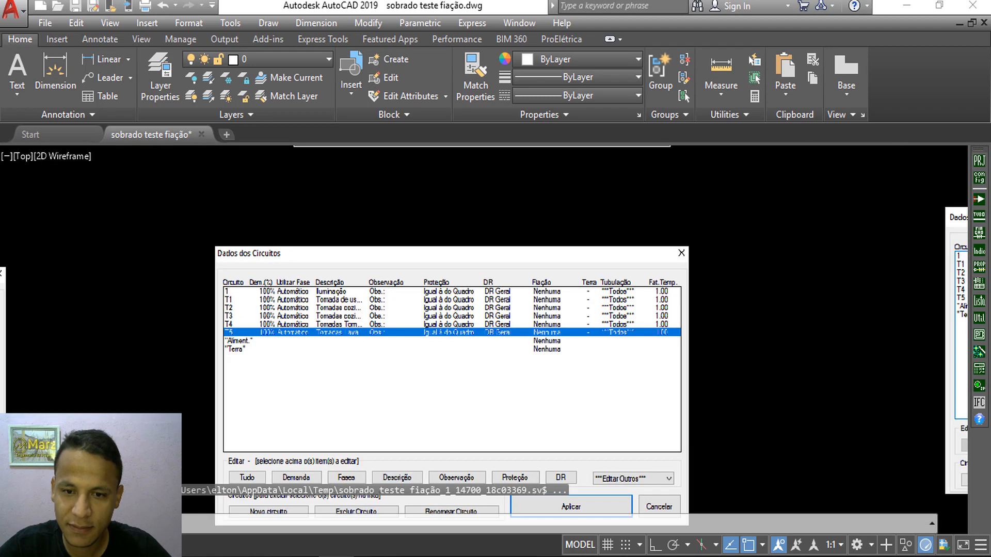
{"action": "scroll", "coordinate": [497, 307], "scroll_direction": "up", "scroll_amount": 1}
{"action": "scroll", "coordinate": [516, 300], "scroll_direction": "down", "scroll_amount": 1}
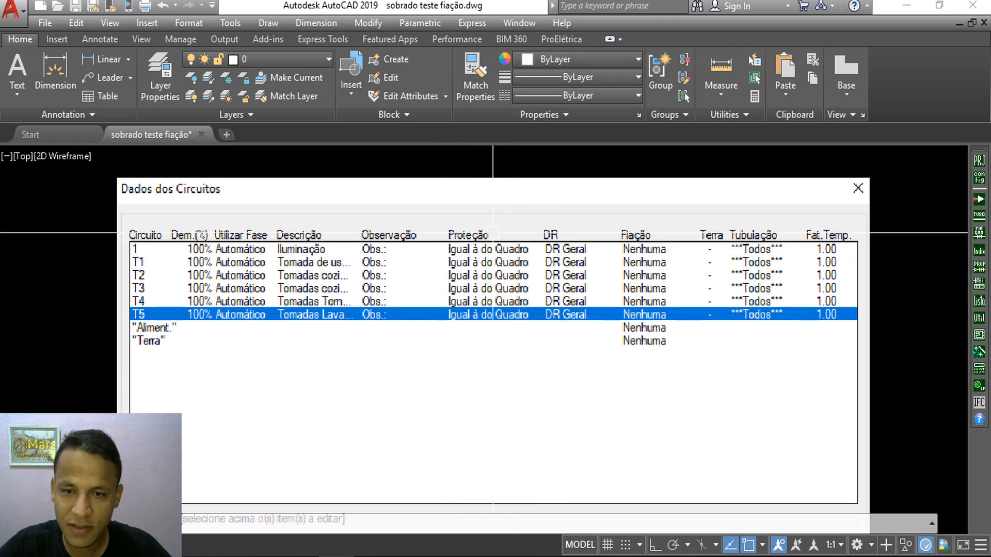
- Inspect the fifth bifilar diagram, comparing the circuits above the DR device with those placed below it
{"action": "scroll", "coordinate": [707, 285], "scroll_direction": "down", "scroll_amount": 8}
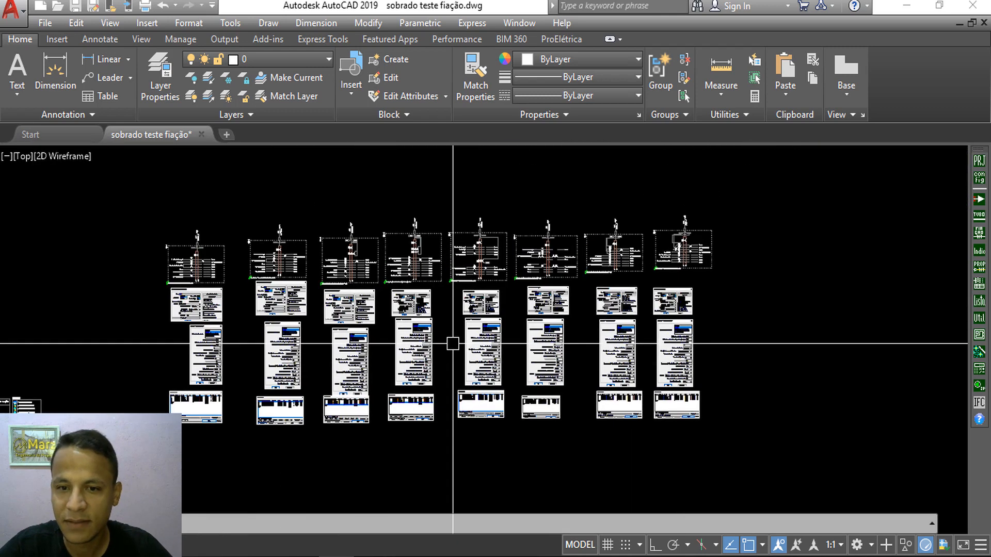
{"action": "scroll", "coordinate": [476, 266], "scroll_direction": "up", "scroll_amount": 5}
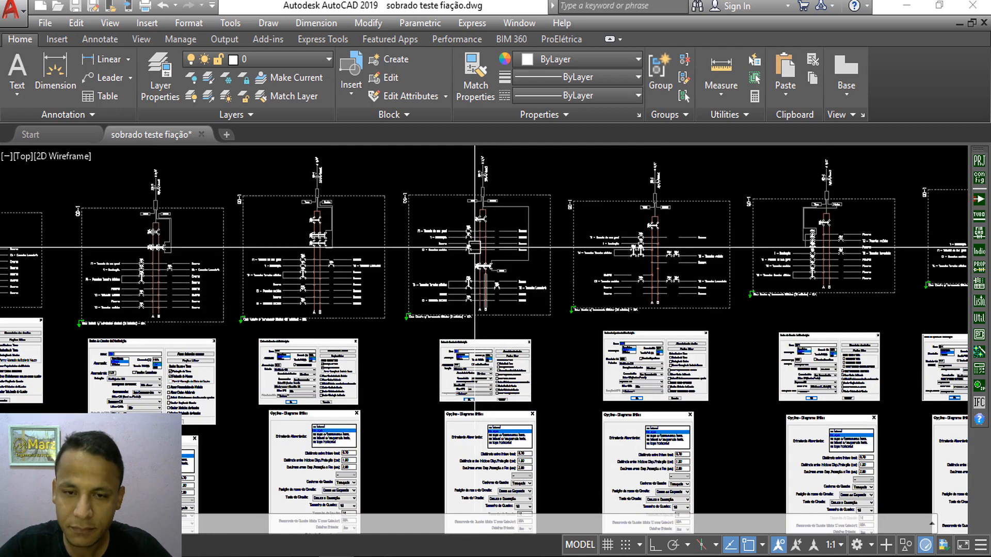
{"action": "scroll", "coordinate": [466, 230], "scroll_direction": "up", "scroll_amount": 2}
{"action": "scroll", "coordinate": [466, 231], "scroll_direction": "down", "scroll_amount": 3}
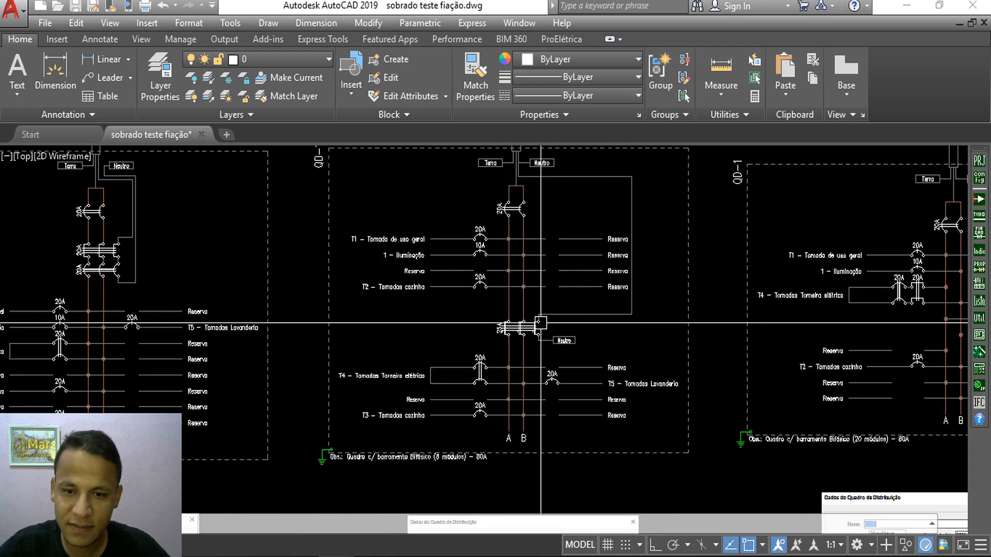
{"action": "middle_click_drag", "start_coordinate": [522, 283], "coordinate": [520, 336]}
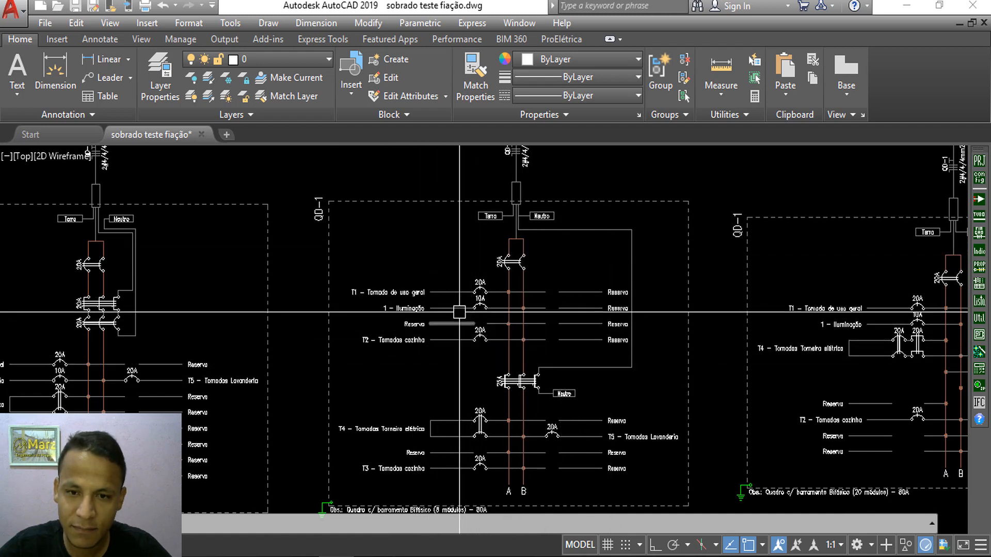
{"action": "middle_click_drag", "start_coordinate": [453, 316], "coordinate": [453, 264]}
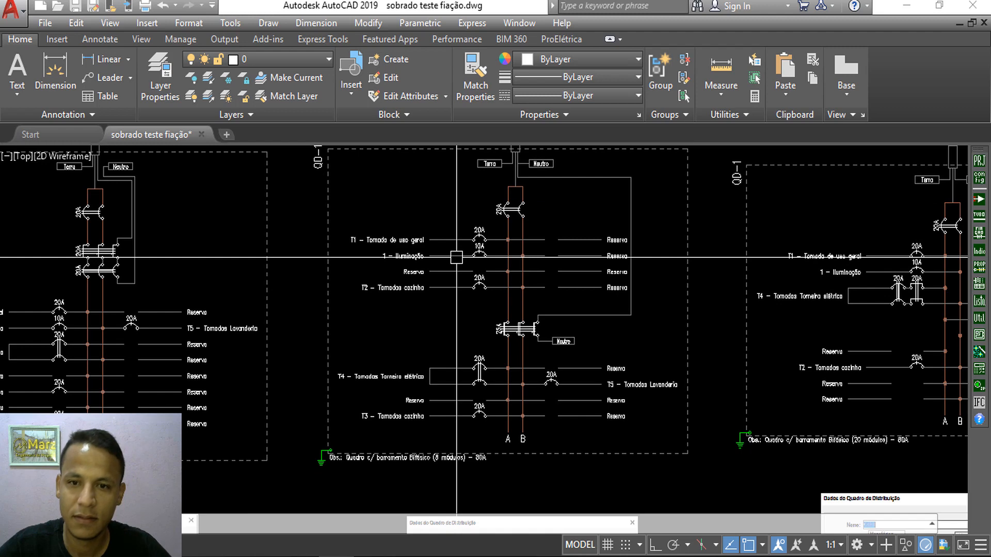
{"action": "scroll", "coordinate": [456, 257], "scroll_direction": "down", "scroll_amount": 2}
{"action": "scroll", "coordinate": [484, 245], "scroll_direction": "up", "scroll_amount": 5}
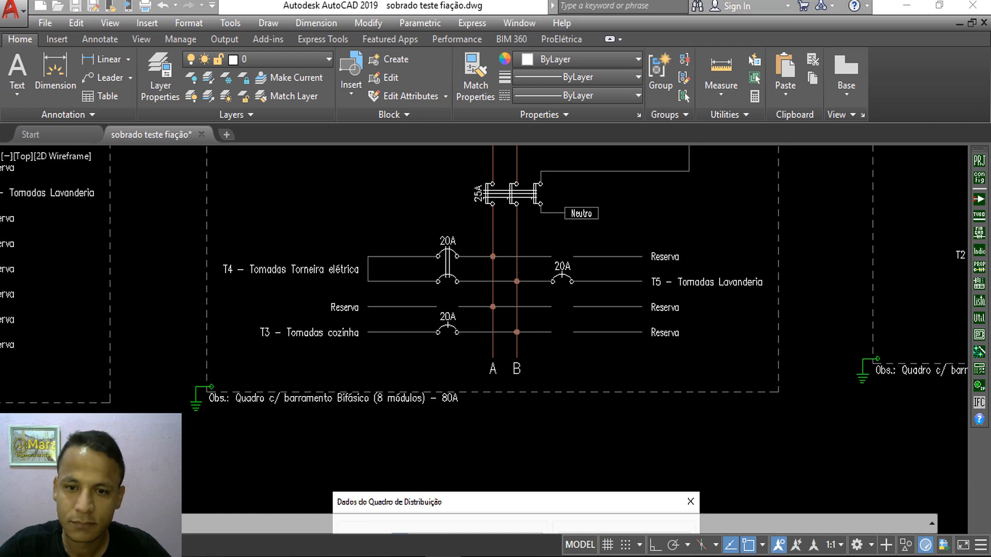
- Examine the DR option in the fifth diagram's panel data image
{"action": "scroll", "coordinate": [479, 290], "scroll_direction": "down", "scroll_amount": 4}
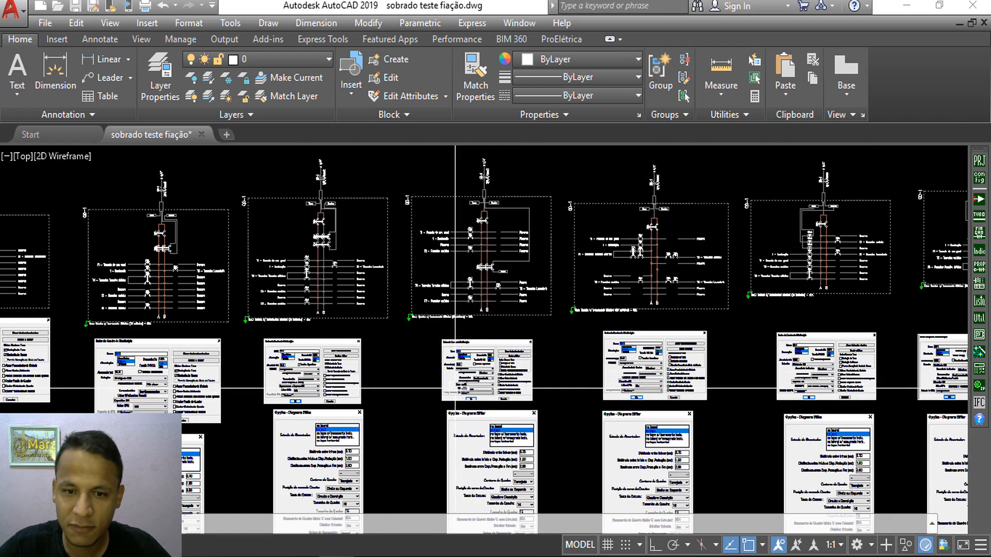
{"action": "scroll", "coordinate": [457, 376], "scroll_direction": "up", "scroll_amount": 3}
{"action": "scroll", "coordinate": [458, 376], "scroll_direction": "up", "scroll_amount": 3}
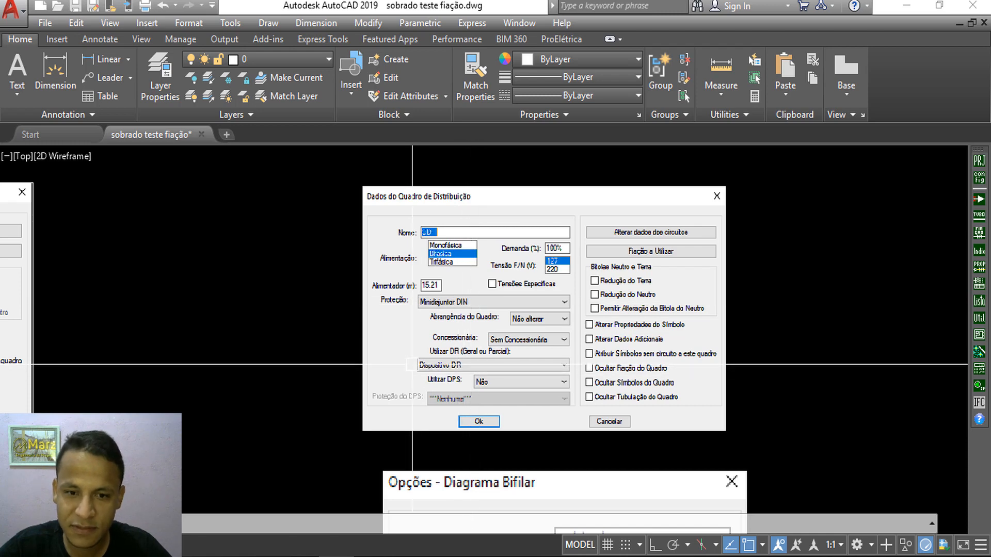
- Review the DR entry of each circuit in the fifth diagram's circuit data image
{"action": "scroll", "coordinate": [413, 365], "scroll_direction": "down", "scroll_amount": 3}
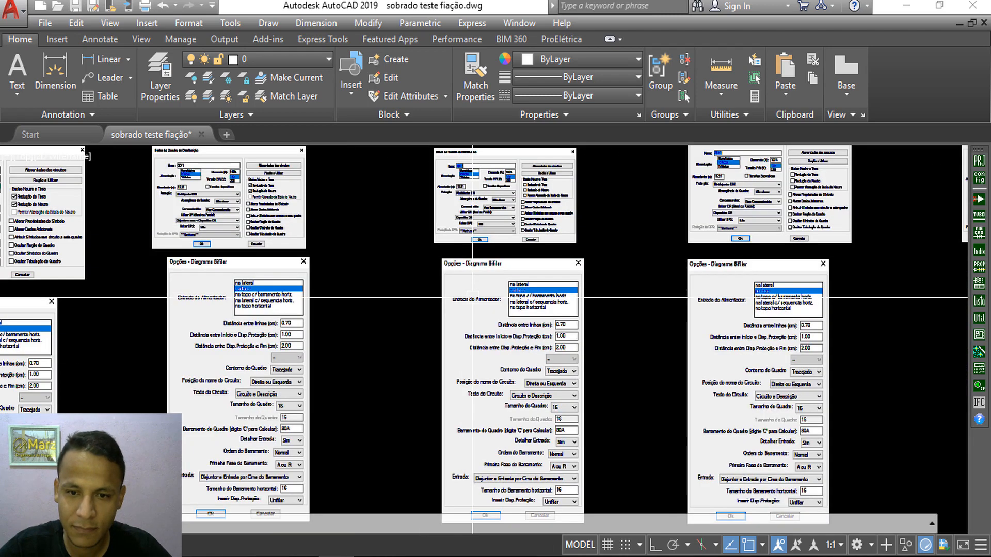
{"action": "scroll", "coordinate": [472, 298], "scroll_direction": "down", "scroll_amount": 4}
{"action": "scroll", "coordinate": [453, 294], "scroll_direction": "up", "scroll_amount": 7}
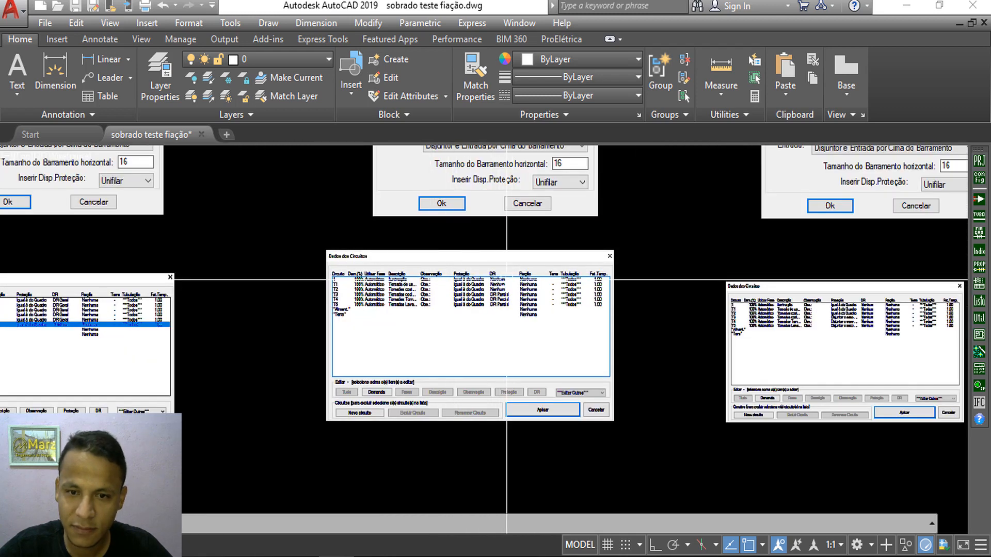
{"action": "scroll", "coordinate": [499, 284], "scroll_direction": "up", "scroll_amount": 4}
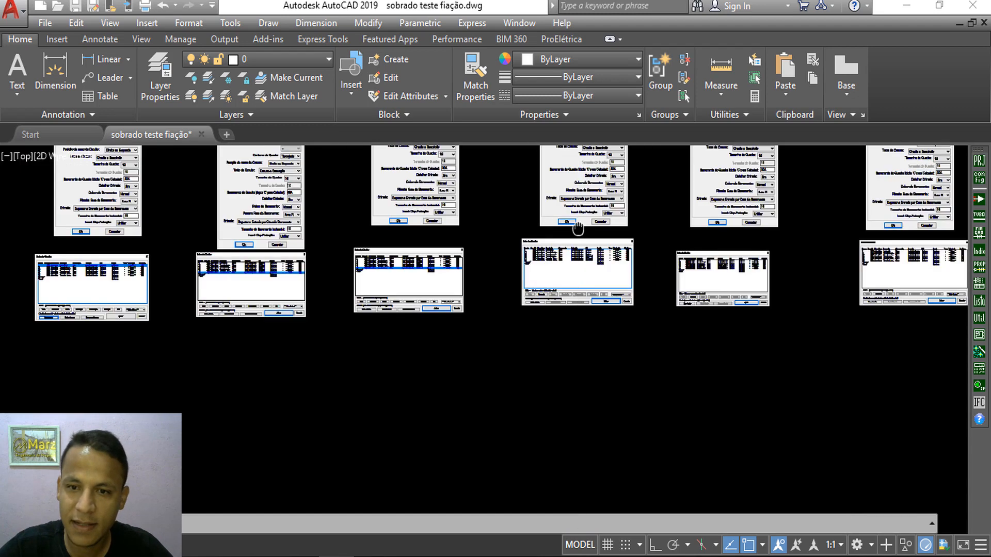
- Relate the DR device in the middle of the fifth diagram's busbar to the DR option in its panel data image
{"action": "scroll", "coordinate": [545, 339], "scroll_direction": "up", "scroll_amount": 5}
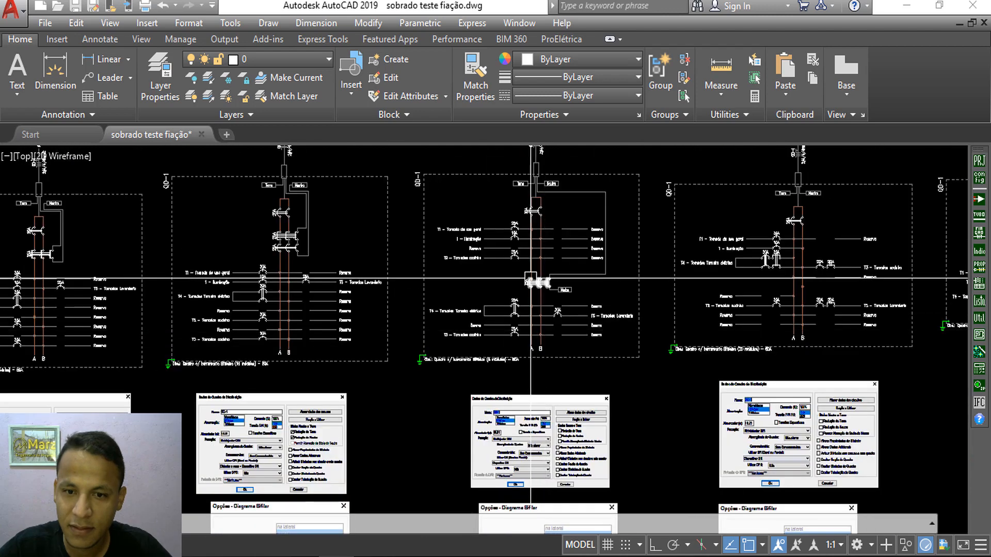
{"action": "scroll", "coordinate": [527, 296], "scroll_direction": "up", "scroll_amount": 1}
{"action": "scroll", "coordinate": [526, 297], "scroll_direction": "down", "scroll_amount": 1}
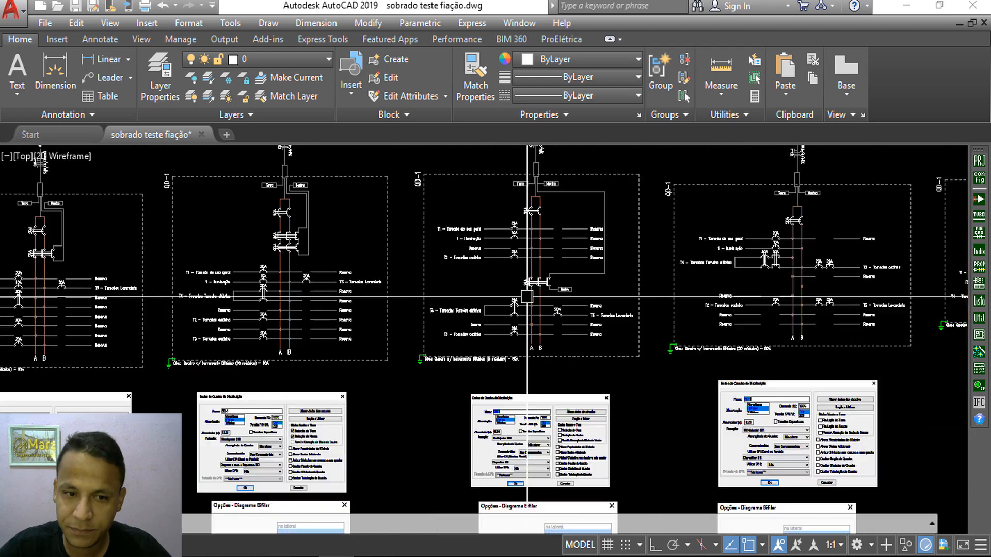
{"action": "mouse_move", "coordinate": [524, 332]}
{"action": "middle_mouse_down"}
{"action": "mouse_move", "coordinate": [524, 198]}
{"action": "mouse_move", "coordinate": [503, 288]}
{"action": "middle_mouse_up"}
{"action": "scroll", "coordinate": [494, 435], "scroll_direction": "up", "scroll_amount": 4}
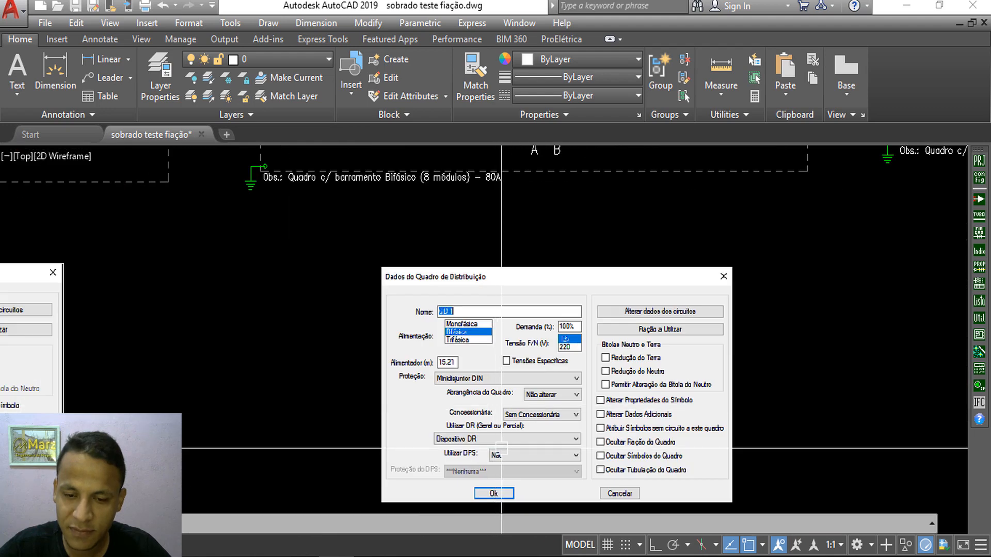
- Recheck which circuits have no DR and which use the partial DR in the fifth diagram's circuit data image
{"action": "scroll", "coordinate": [501, 448], "scroll_direction": "down", "scroll_amount": 6}
{"action": "scroll", "coordinate": [495, 361], "scroll_direction": "up", "scroll_amount": 7}
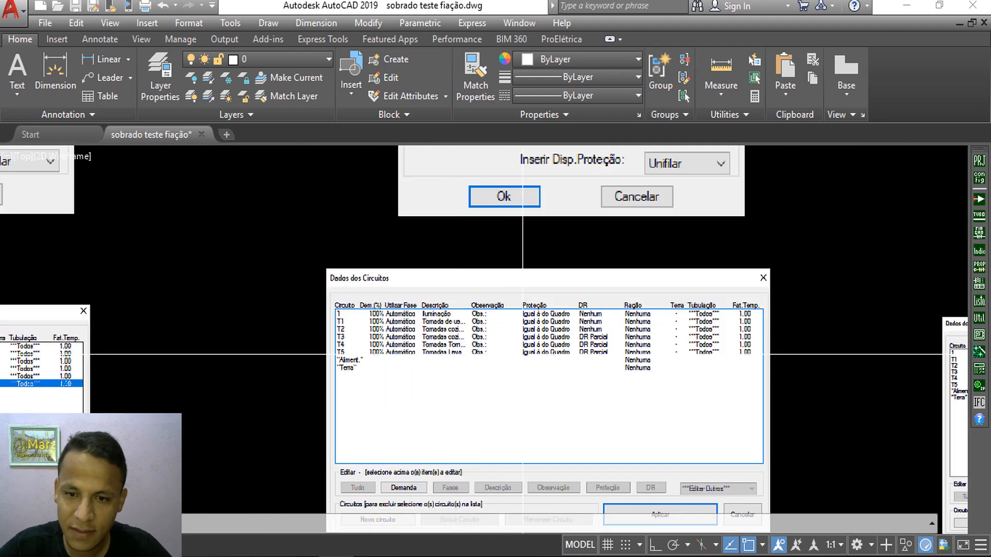
{"action": "scroll", "coordinate": [587, 336], "scroll_direction": "up", "scroll_amount": 5}
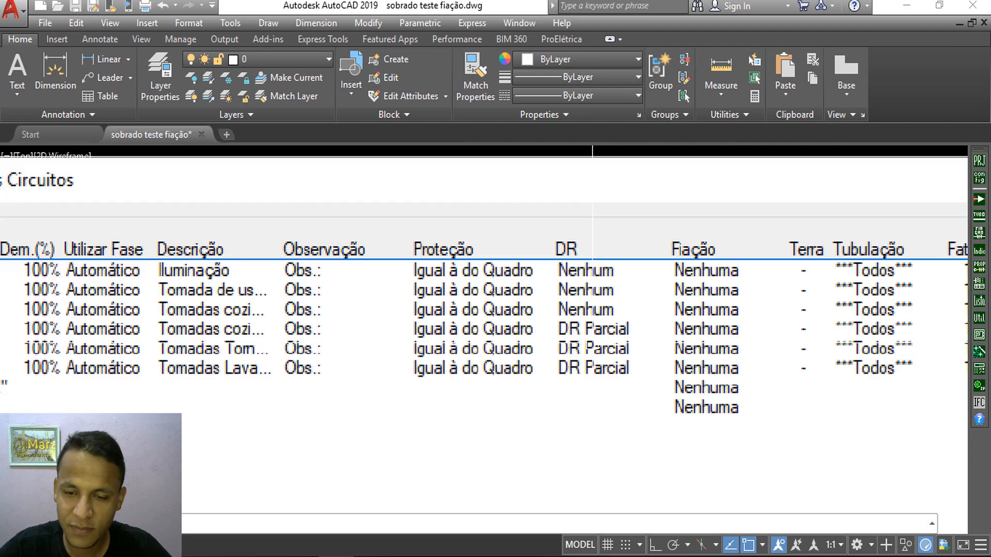
{"action": "scroll", "coordinate": [595, 336], "scroll_direction": "down", "scroll_amount": 8}
{"action": "scroll", "coordinate": [544, 389], "scroll_direction": "up", "scroll_amount": 5}
{"action": "scroll", "coordinate": [555, 293], "scroll_direction": "down", "scroll_amount": 6}
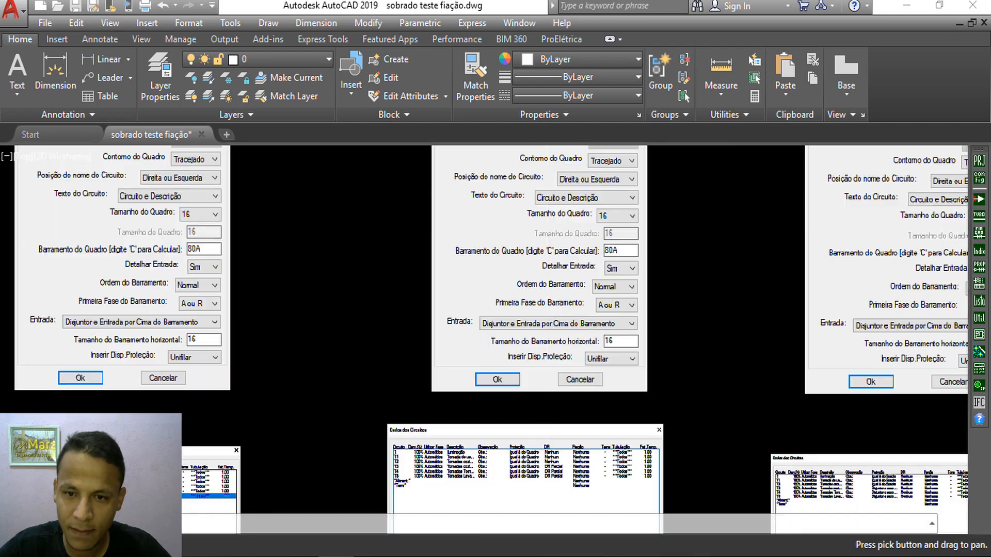
- Inspect the sixth bifilar diagram and the devices on circuits T3, T4 and T5, comparing it with the neighbouring diagrams
{"action": "scroll", "coordinate": [552, 248], "scroll_direction": "down", "scroll_amount": 3}
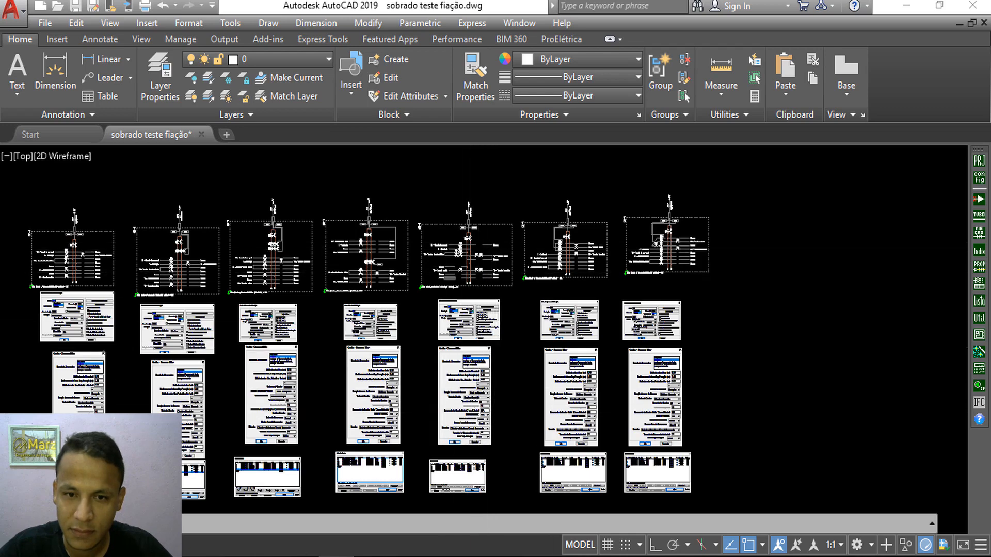
{"action": "scroll", "coordinate": [465, 245], "scroll_direction": "up", "scroll_amount": 6}
{"action": "middle_click_drag", "start_coordinate": [464, 245], "coordinate": [489, 347]}
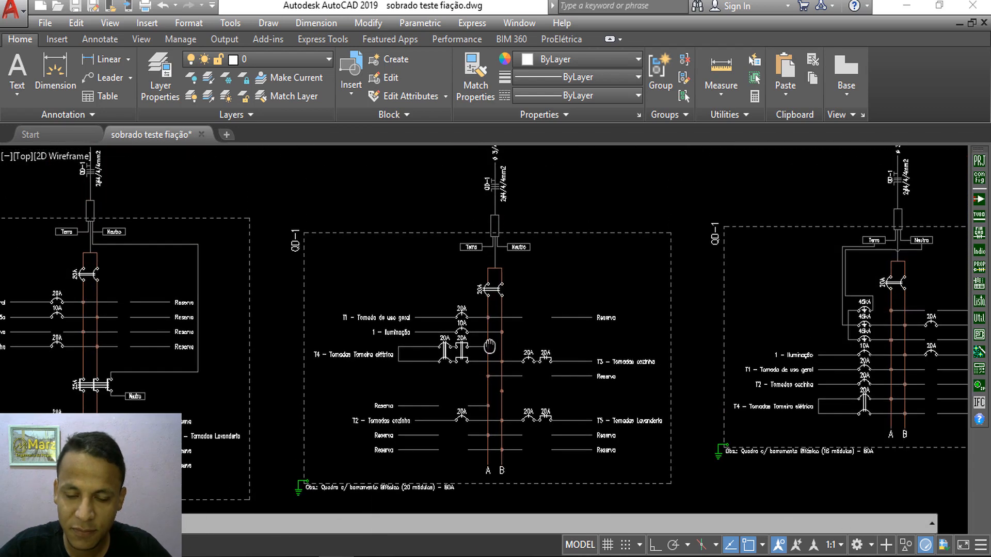
{"action": "scroll", "coordinate": [474, 319], "scroll_direction": "down", "scroll_amount": 2}
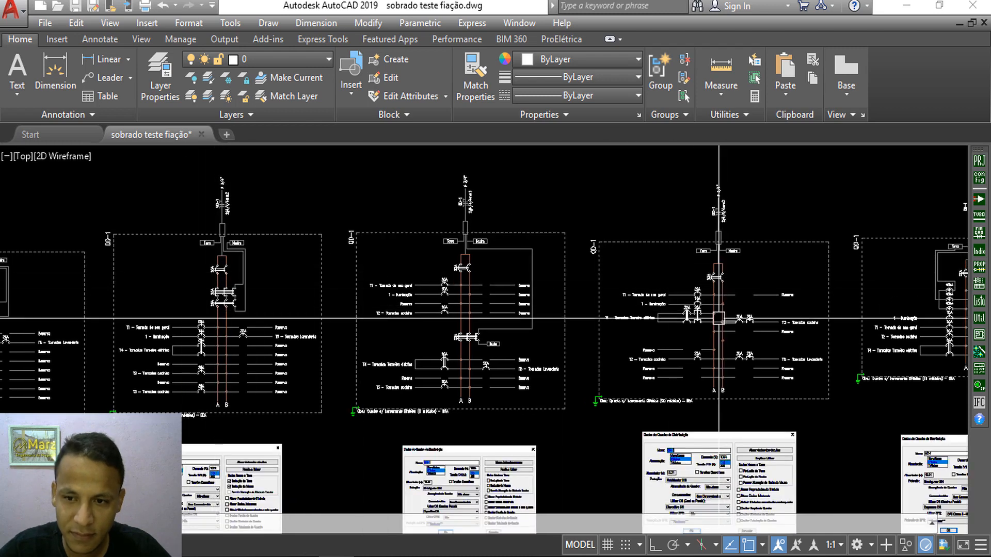
{"action": "middle_click_drag", "start_coordinate": [737, 319], "coordinate": [592, 308]}
{"action": "scroll", "coordinate": [574, 314], "scroll_direction": "up", "scroll_amount": 4}
{"action": "scroll", "coordinate": [574, 323], "scroll_direction": "down", "scroll_amount": 6}
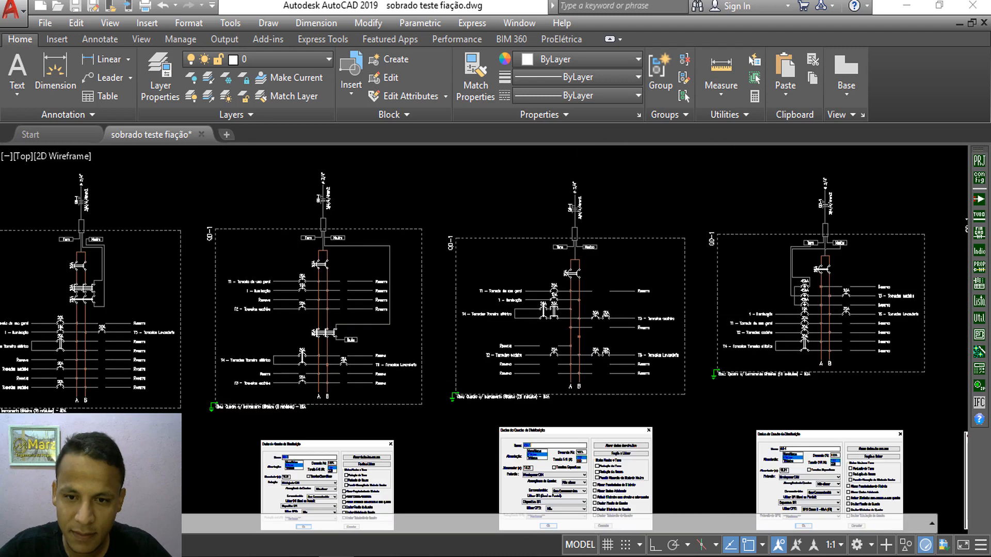
- Examine the DR option in the sixth diagram's panel data image and relate it to the bifilar diagram above
{"action": "scroll", "coordinate": [595, 402], "scroll_direction": "up", "scroll_amount": 6}
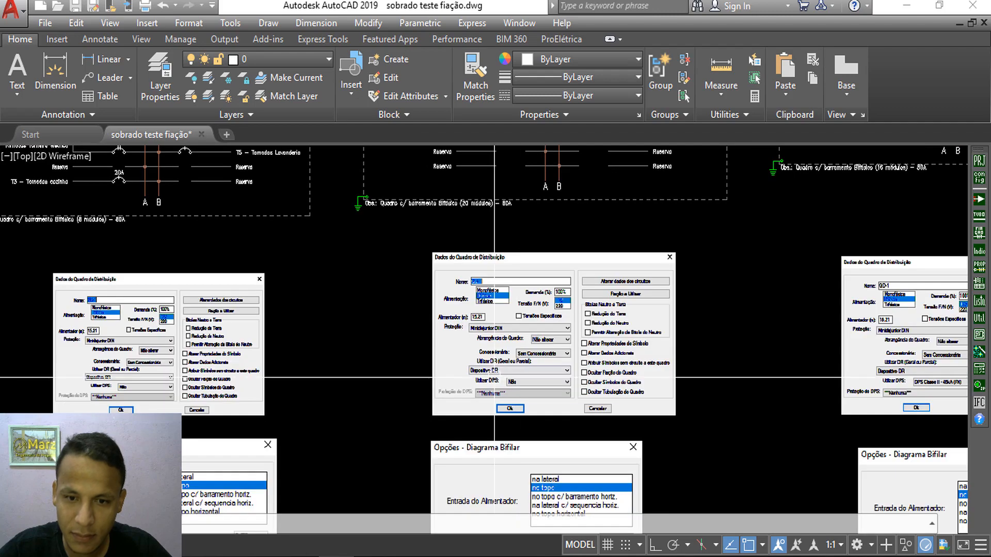
{"action": "scroll", "coordinate": [518, 341], "scroll_direction": "down", "scroll_amount": 8}
{"action": "scroll", "coordinate": [527, 430], "scroll_direction": "up", "scroll_amount": 6}
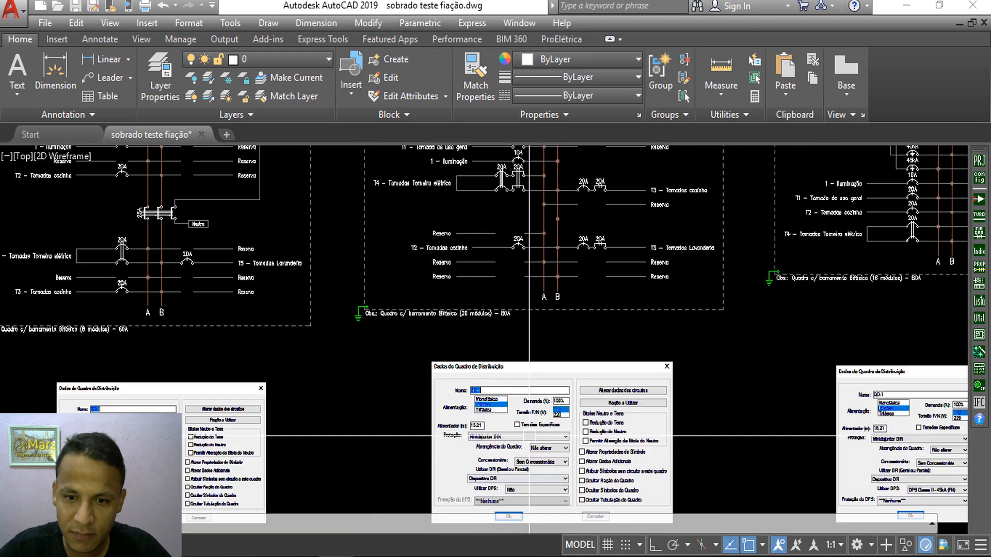
{"action": "middle_click_drag", "start_coordinate": [530, 424], "coordinate": [517, 306]}
{"action": "scroll", "coordinate": [516, 306], "scroll_direction": "up", "scroll_amount": 3}
{"action": "scroll", "coordinate": [496, 305], "scroll_direction": "down", "scroll_amount": 6}
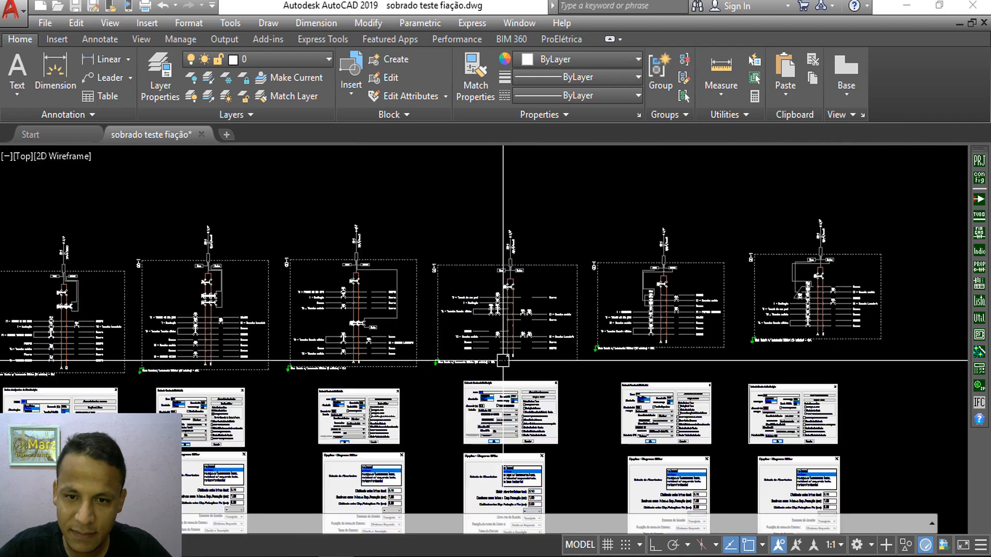
{"action": "scroll", "coordinate": [488, 361], "scroll_direction": "up", "scroll_amount": 3}
{"action": "middle_click_drag", "start_coordinate": [492, 516], "coordinate": [491, 387]}
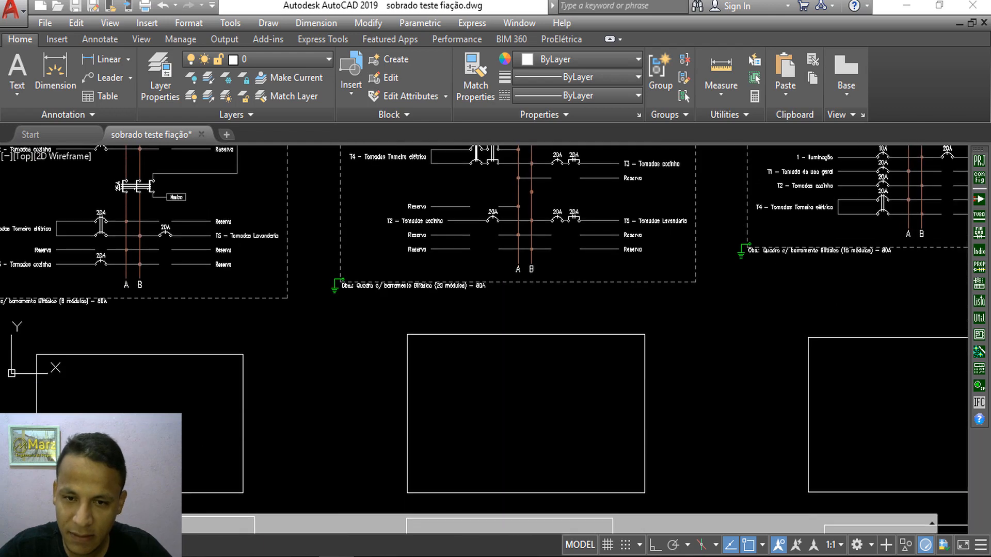
{"action": "scroll", "coordinate": [471, 454], "scroll_direction": "up", "scroll_amount": 3}
{"action": "scroll", "coordinate": [470, 455], "scroll_direction": "down", "scroll_amount": 2}
{"action": "scroll", "coordinate": [471, 454], "scroll_direction": "up", "scroll_amount": 2}
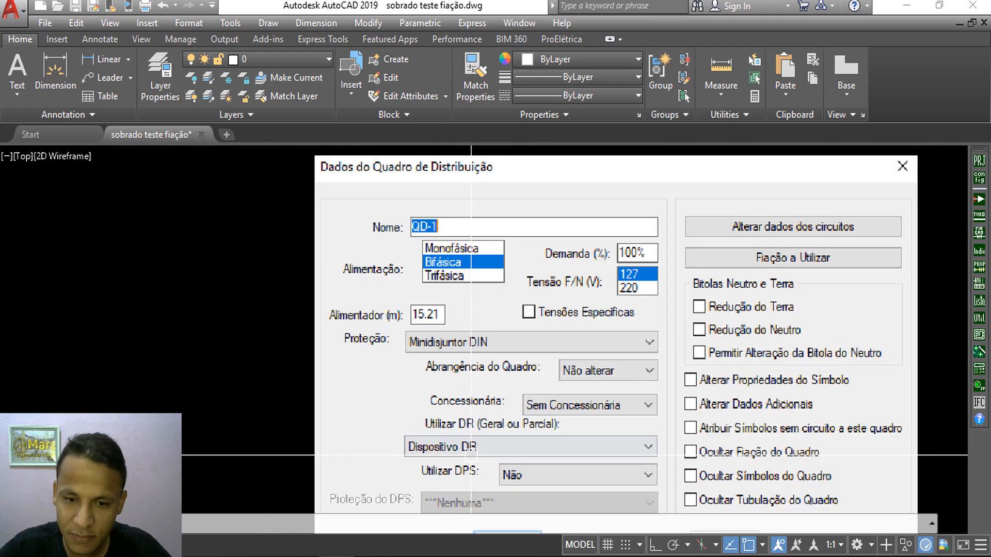
- Read the DR (Geral ou Parcial) and DPS options in the sixth diagram's panel data image
{"action": "scroll", "coordinate": [471, 455], "scroll_direction": "down", "scroll_amount": 2}
{"action": "scroll", "coordinate": [474, 453], "scroll_direction": "up", "scroll_amount": 4}
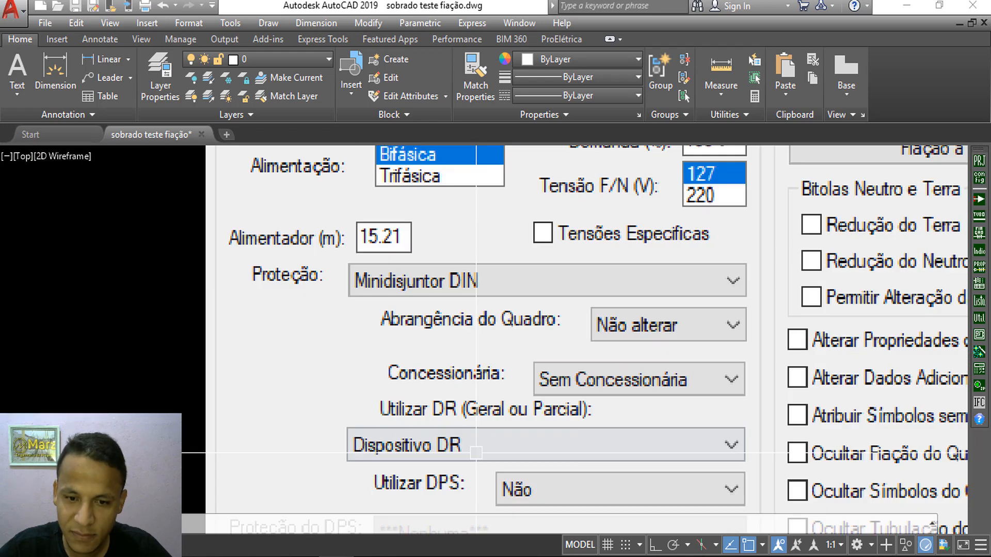
{"action": "middle_click_drag", "start_coordinate": [474, 454], "coordinate": [473, 398]}
{"action": "scroll", "coordinate": [474, 398], "scroll_direction": "down", "scroll_amount": 2}
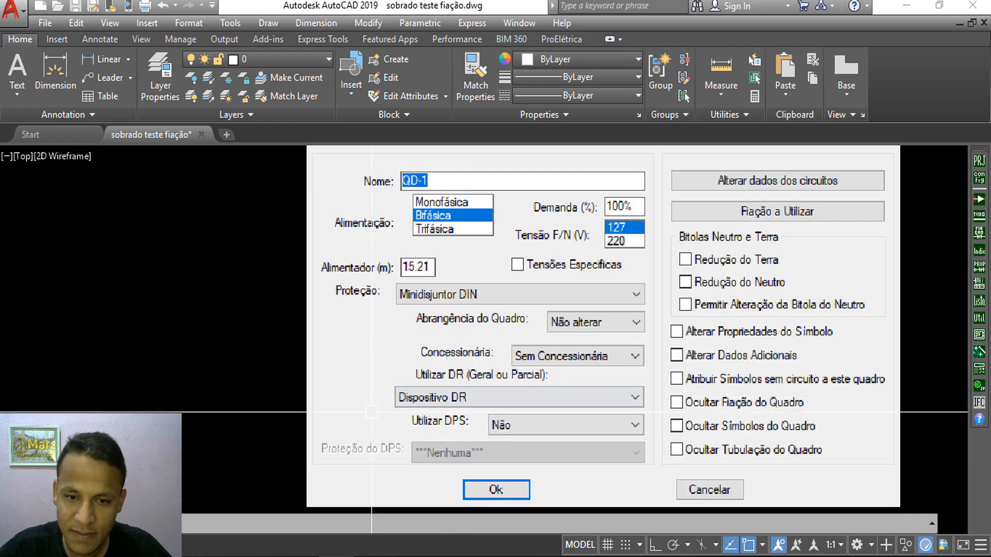
{"action": "scroll", "coordinate": [467, 391], "scroll_direction": "down", "scroll_amount": 2}
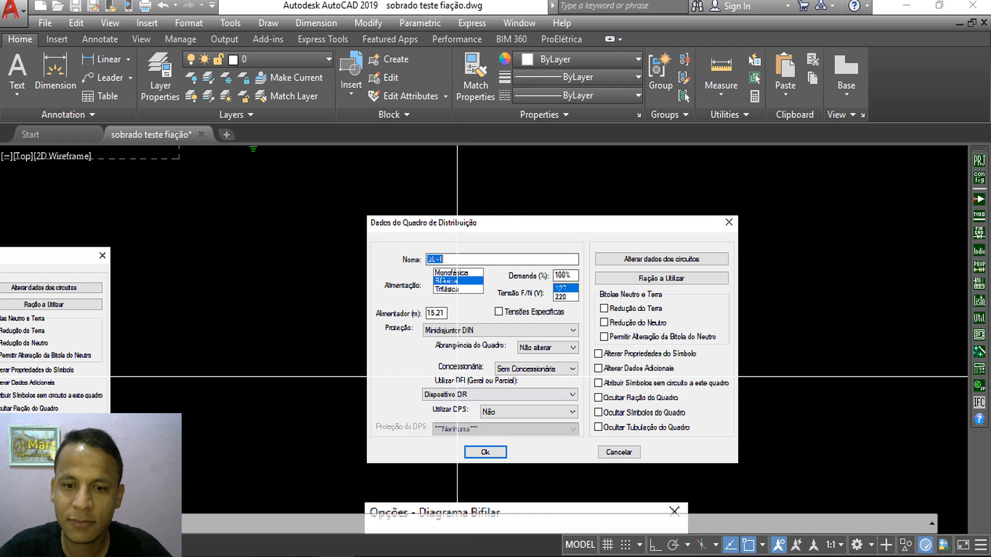
- Compare the sixth bifilar diagram with its neighbours and with the panel data image below it
{"action": "scroll", "coordinate": [460, 393], "scroll_direction": "down", "scroll_amount": 2}
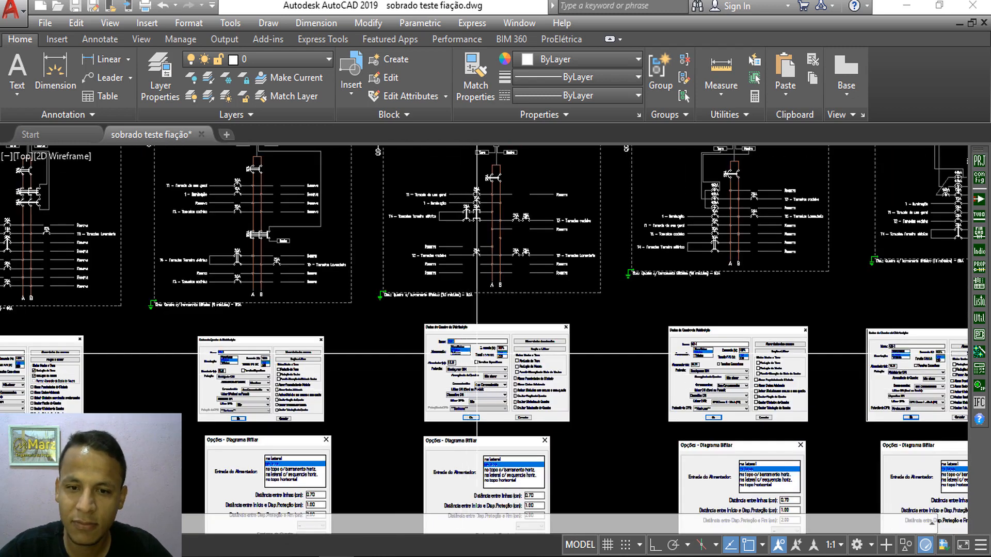
{"action": "middle_click_drag", "start_coordinate": [459, 227], "coordinate": [457, 276]}
{"action": "scroll", "coordinate": [458, 270], "scroll_direction": "up", "scroll_amount": 2}
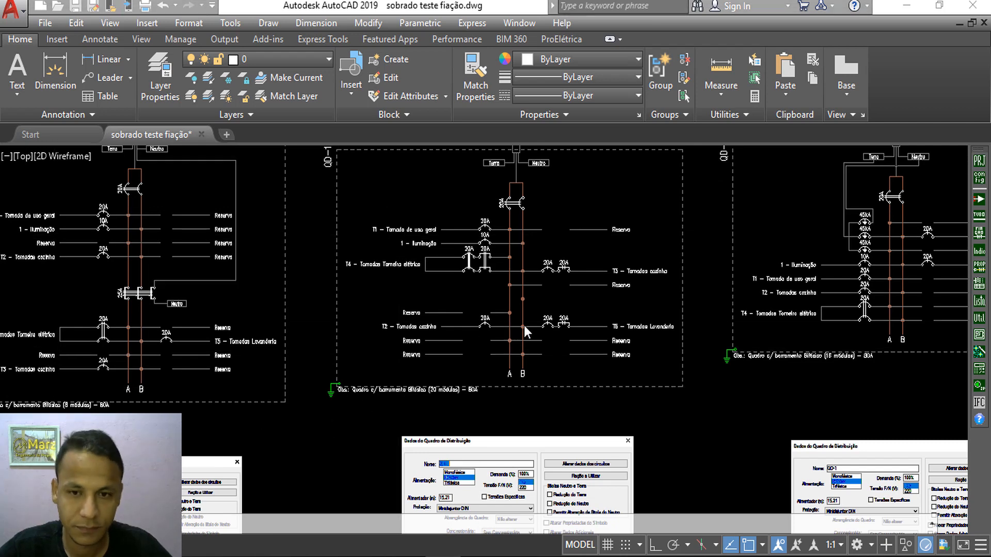
{"action": "scroll", "coordinate": [535, 346], "scroll_direction": "down", "scroll_amount": 4}
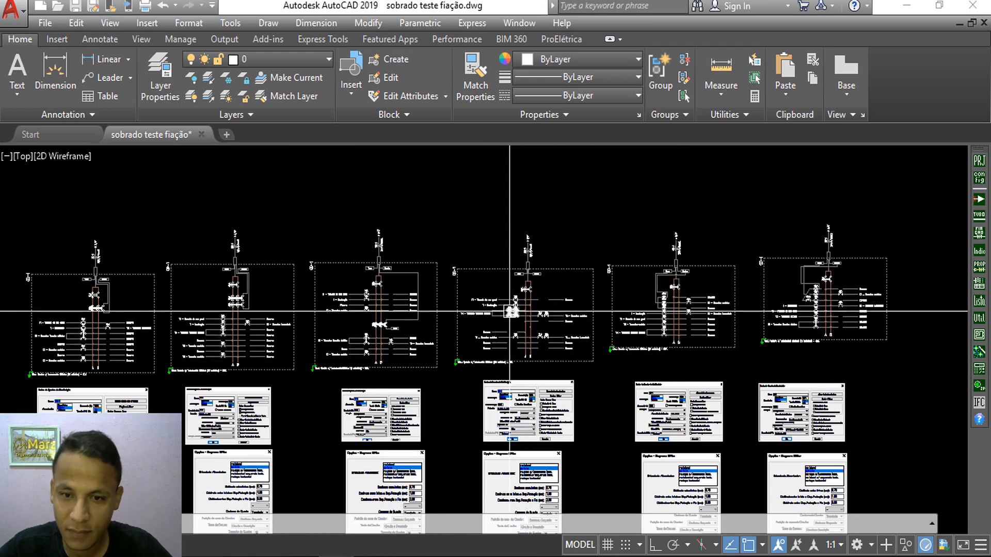
{"action": "scroll", "coordinate": [516, 433], "scroll_direction": "up", "scroll_amount": 4}
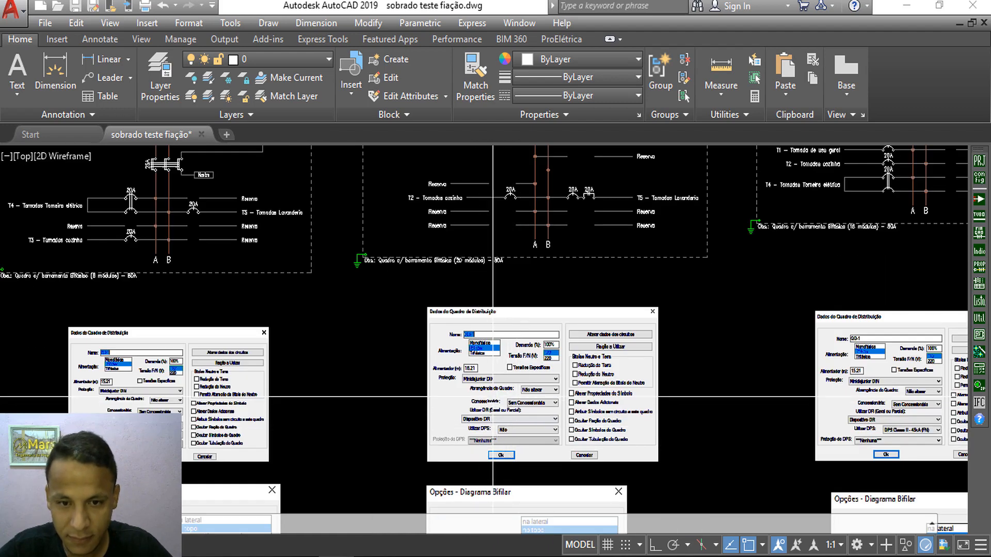
- Check the protection and DR columns for circuits 1 and T1 to T5 in the sixth diagram's circuit data image
{"action": "scroll", "coordinate": [498, 400], "scroll_direction": "down", "scroll_amount": 7}
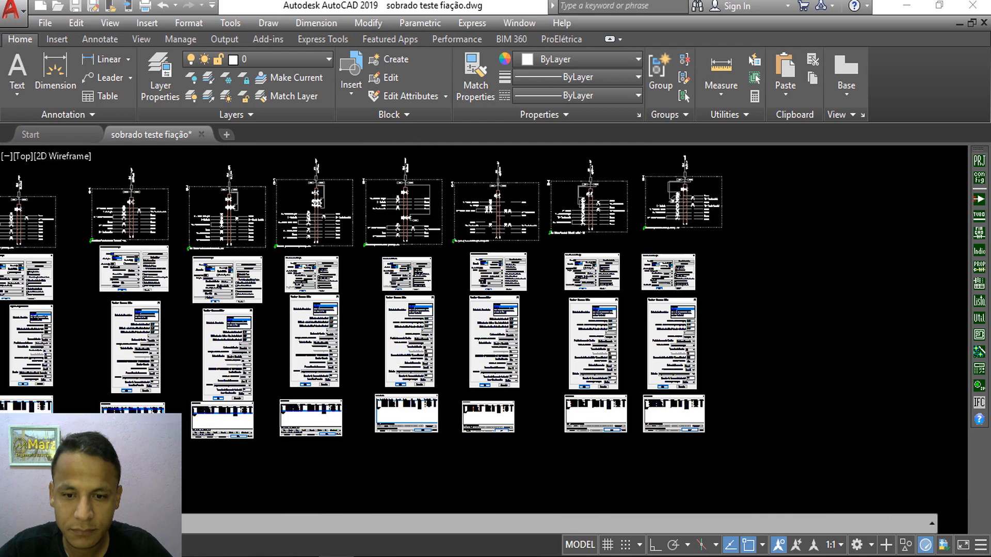
{"action": "scroll", "coordinate": [488, 382], "scroll_direction": "up", "scroll_amount": 10}
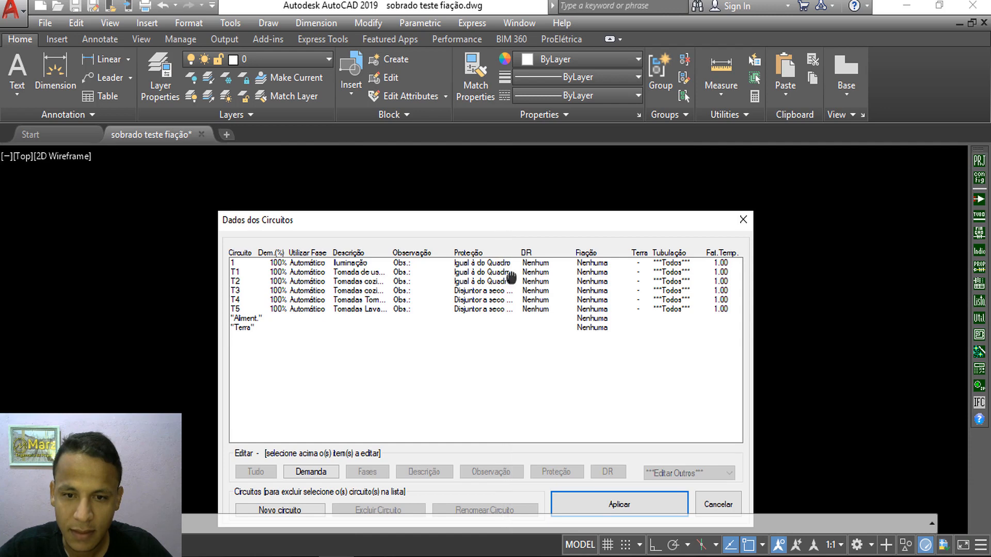
{"action": "scroll", "coordinate": [498, 295], "scroll_direction": "up", "scroll_amount": 3}
{"action": "scroll", "coordinate": [504, 298], "scroll_direction": "down", "scroll_amount": 2}
{"action": "middle_click_drag", "start_coordinate": [548, 320], "coordinate": [633, 387]}
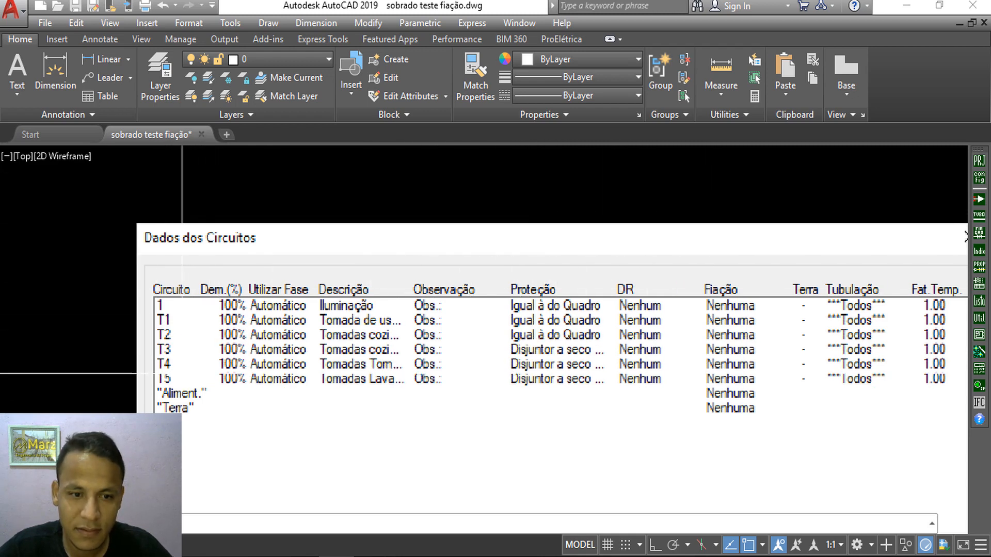
{"action": "scroll", "coordinate": [292, 305], "scroll_direction": "down", "scroll_amount": 4}
- Relate the paired devices on circuits T3, T4 and T5 in the sixth diagram to their protection settings
{"action": "middle_click_drag", "start_coordinate": [373, 292], "coordinate": [399, 523]}
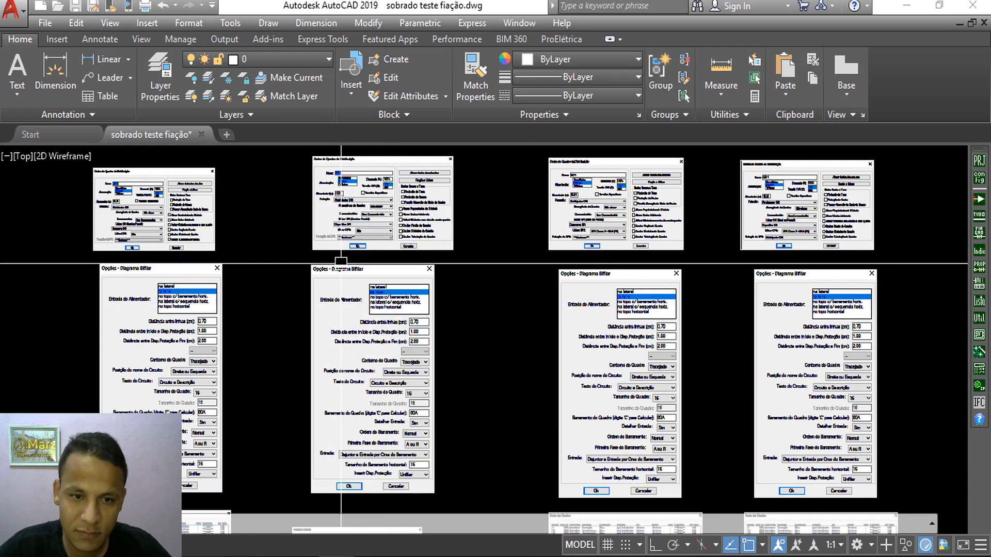
{"action": "scroll", "coordinate": [340, 258], "scroll_direction": "down", "scroll_amount": 2}
{"action": "middle_click_drag", "start_coordinate": [340, 258], "coordinate": [334, 398]}
{"action": "scroll", "coordinate": [333, 317], "scroll_direction": "up", "scroll_amount": 4}
{"action": "scroll", "coordinate": [355, 266], "scroll_direction": "up", "scroll_amount": 2}
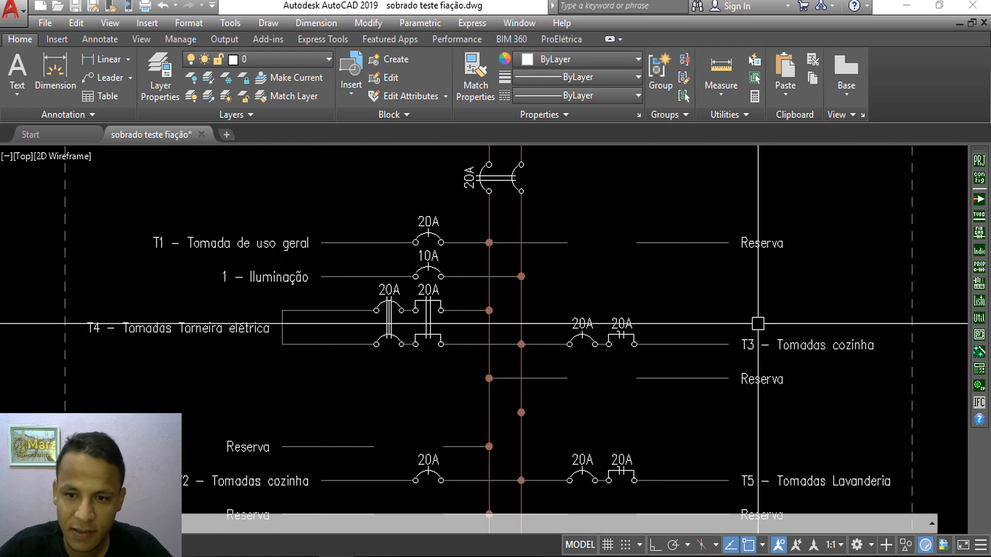
{"action": "middle_click_drag", "start_coordinate": [734, 321], "coordinate": [696, 233]}
{"action": "scroll", "coordinate": [722, 381], "scroll_direction": "down", "scroll_amount": 5}
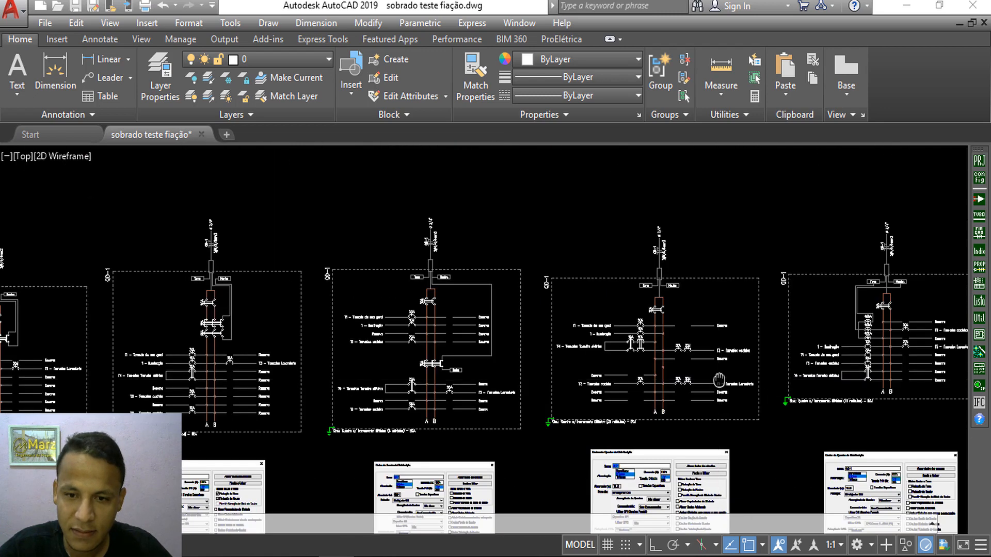
- Review the sixth bifilar diagram's busbar and circuit devices once more against the neighbouring diagrams
{"action": "scroll", "coordinate": [743, 364], "scroll_direction": "up", "scroll_amount": 4}
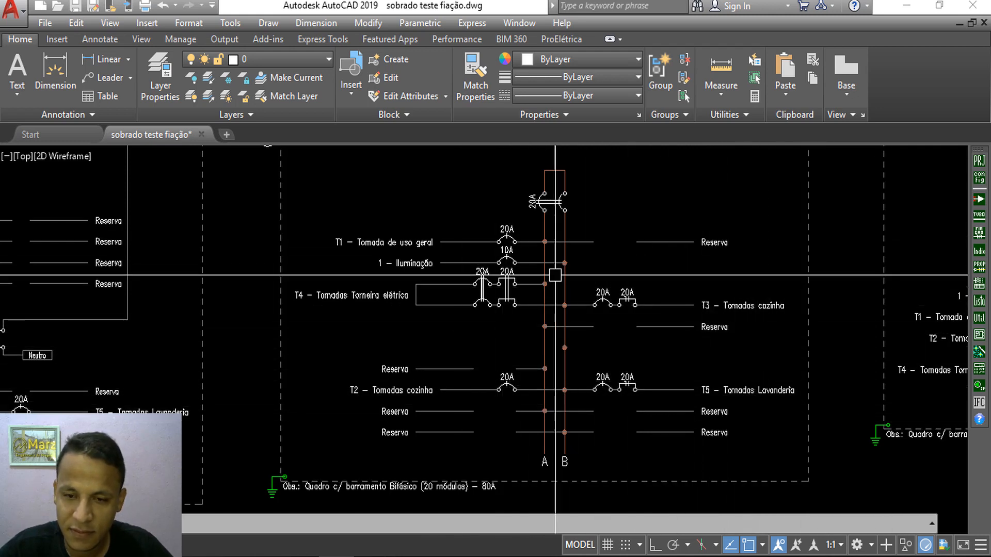
{"action": "scroll", "coordinate": [417, 301], "scroll_direction": "down", "scroll_amount": 4}
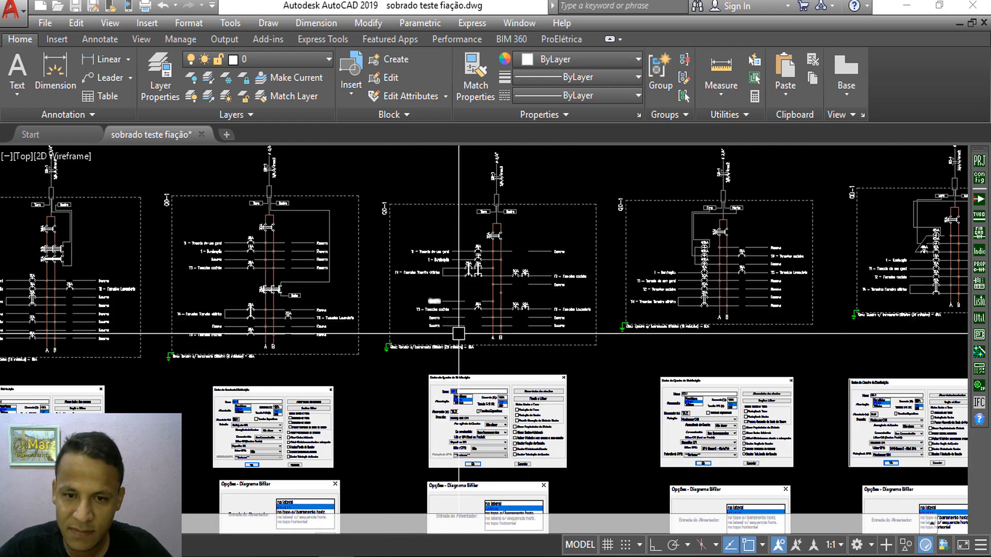
{"action": "scroll", "coordinate": [495, 287], "scroll_direction": "up", "scroll_amount": 4}
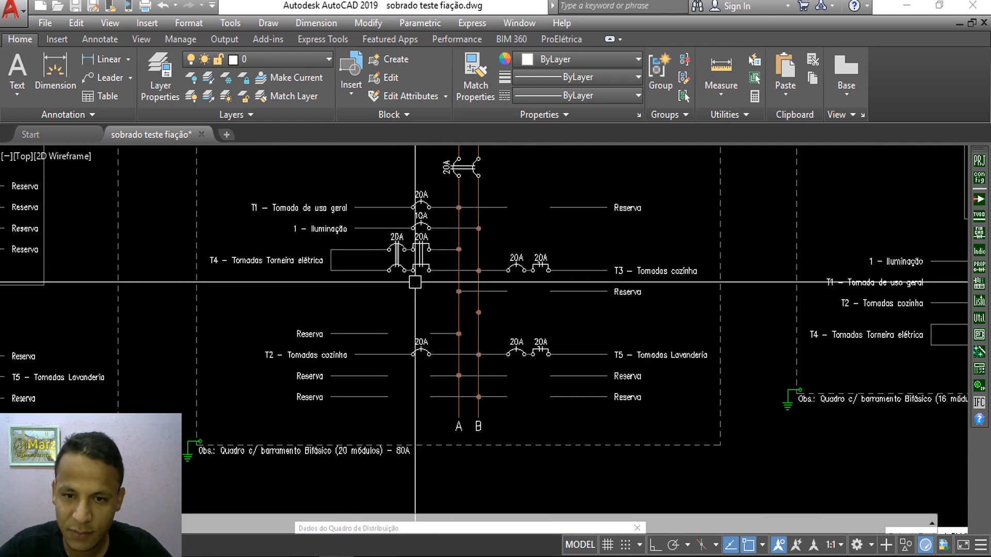
{"action": "scroll", "coordinate": [499, 224], "scroll_direction": "down", "scroll_amount": 4}
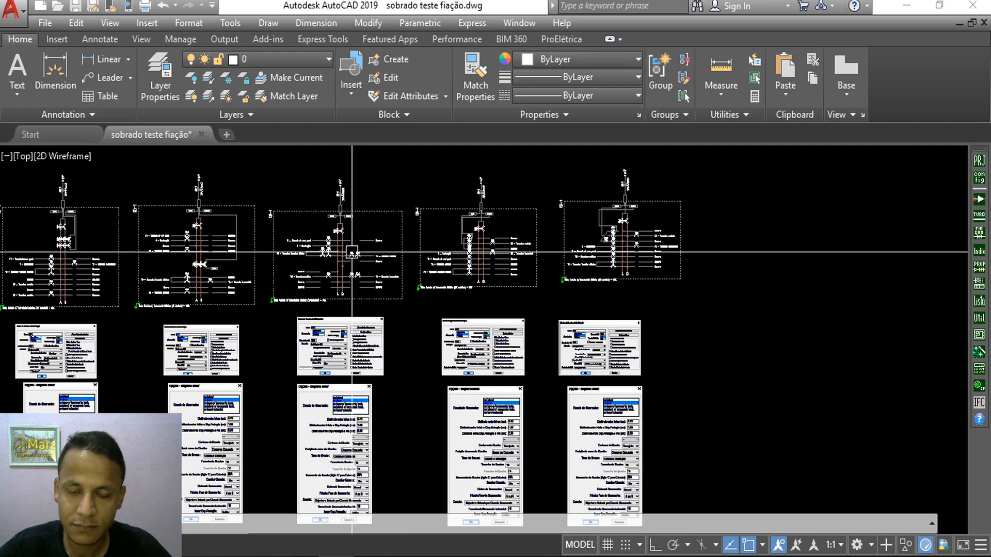
- Inspect the seventh bifilar diagram and examine the DR and DPS options in its panel data image
{"action": "scroll", "coordinate": [479, 238], "scroll_direction": "up", "scroll_amount": 6}
{"action": "scroll", "coordinate": [365, 263], "scroll_direction": "down", "scroll_amount": 2}
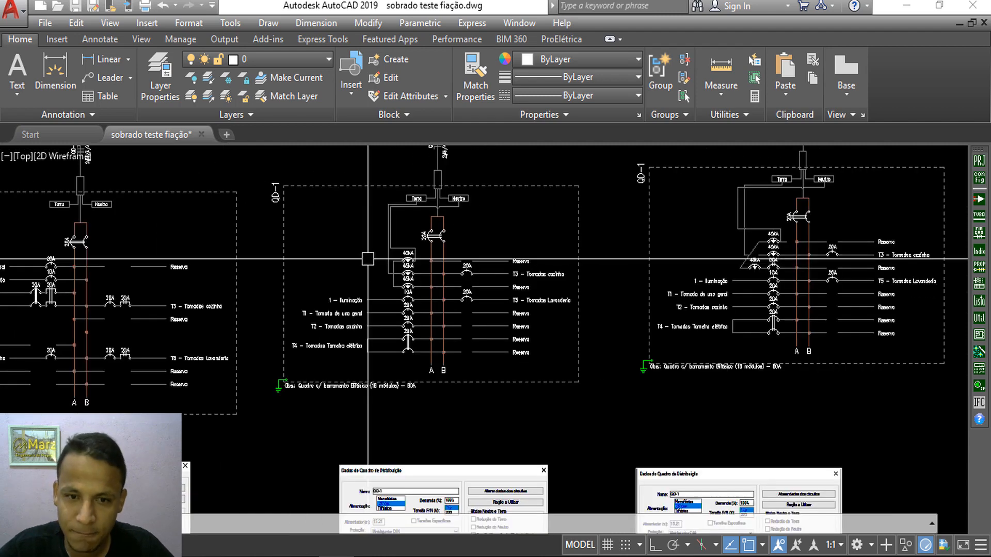
{"action": "scroll", "coordinate": [473, 175], "scroll_direction": "down", "scroll_amount": 2}
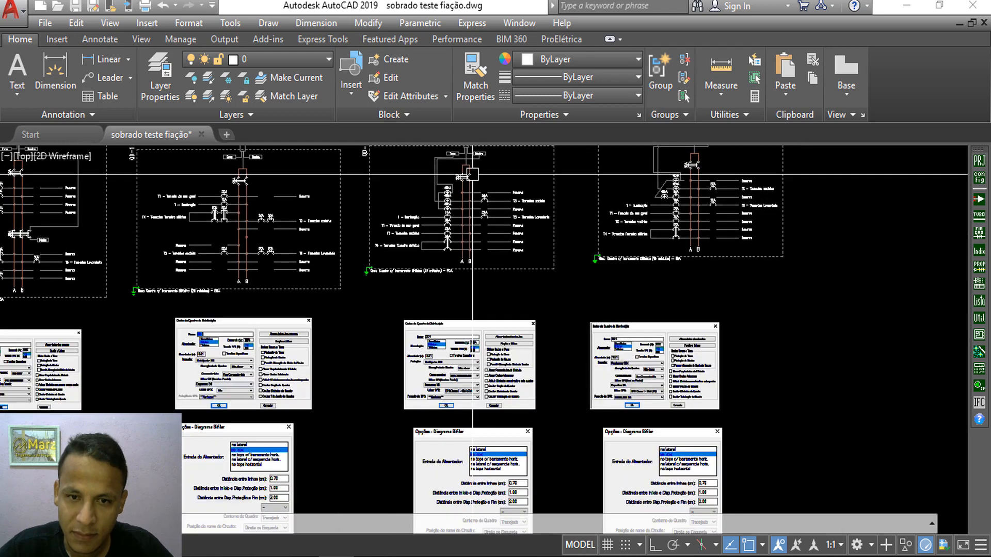
{"action": "scroll", "coordinate": [467, 386], "scroll_direction": "up", "scroll_amount": 6}
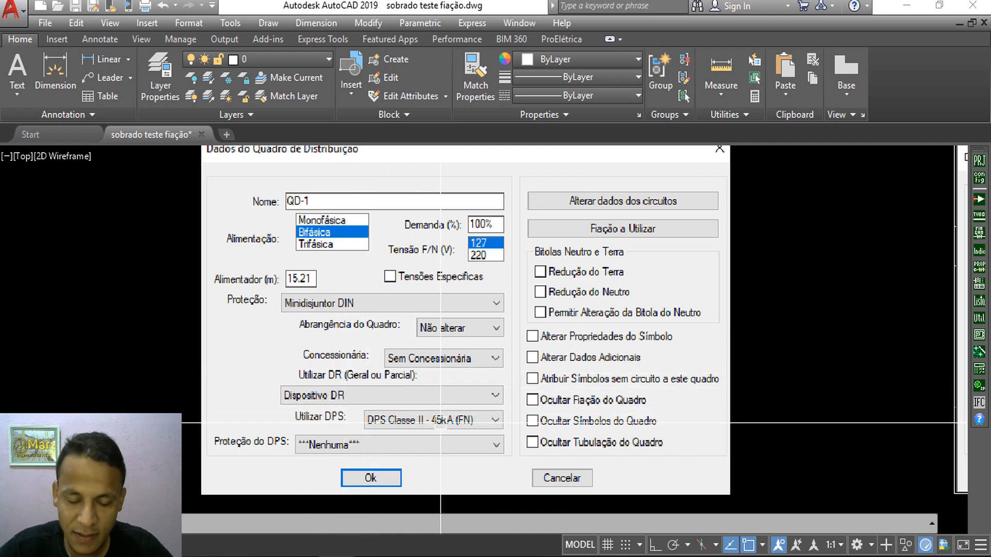
{"action": "scroll", "coordinate": [440, 422], "scroll_direction": "down", "scroll_amount": 6}
{"action": "scroll", "coordinate": [442, 268], "scroll_direction": "up", "scroll_amount": 3}
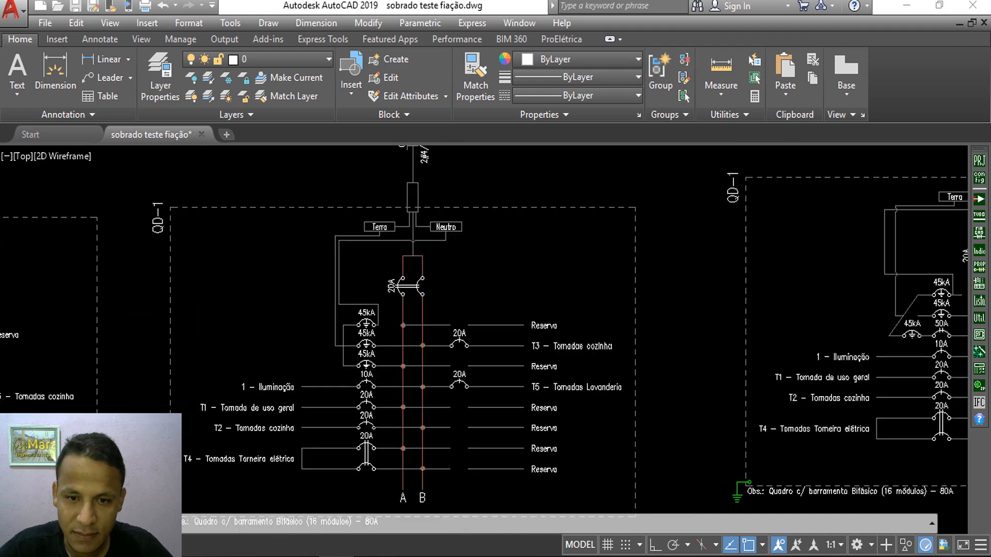
- Check each circuit's protection and DR setting in the seventh diagram's circuit data image
{"action": "scroll", "coordinate": [465, 391], "scroll_direction": "down", "scroll_amount": 4}
{"action": "scroll", "coordinate": [460, 453], "scroll_direction": "up", "scroll_amount": 7}
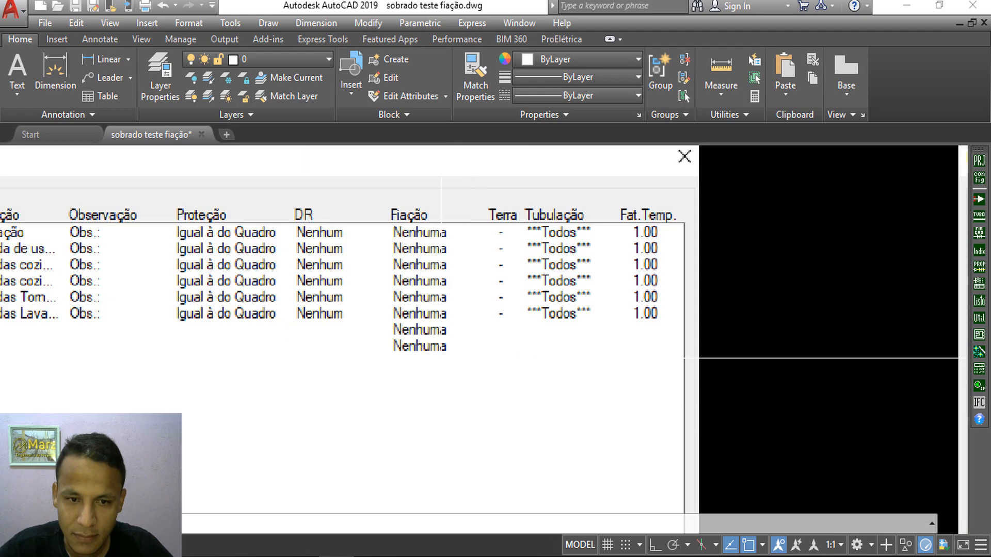
{"action": "scroll", "coordinate": [396, 330], "scroll_direction": "down", "scroll_amount": 2}
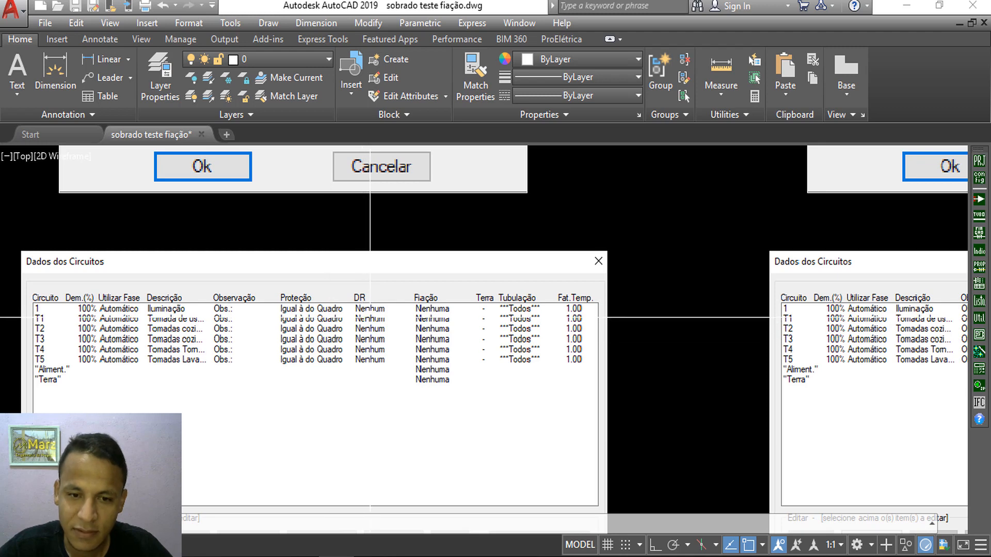
{"action": "scroll", "coordinate": [370, 317], "scroll_direction": "down", "scroll_amount": 3}
{"action": "scroll", "coordinate": [323, 277], "scroll_direction": "up", "scroll_amount": 2}
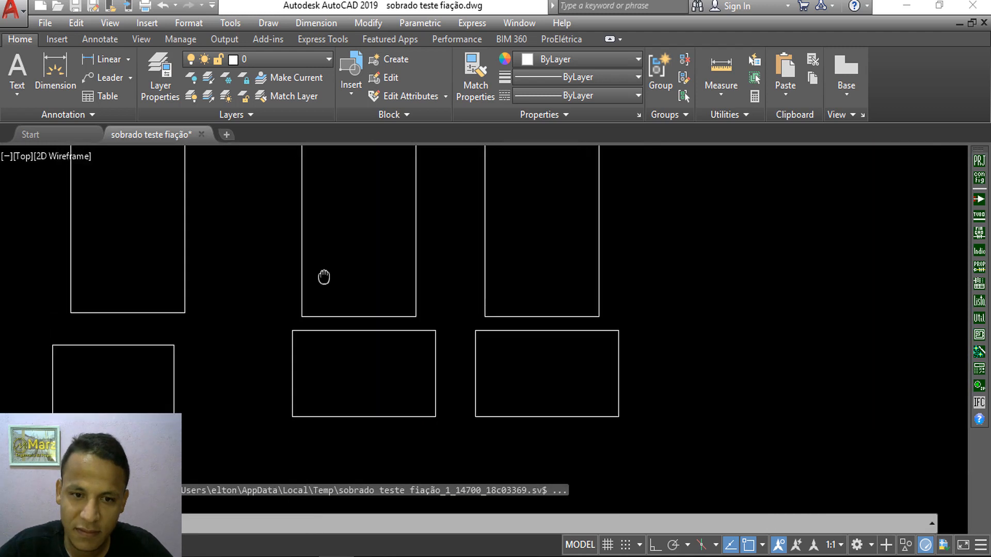
{"action": "scroll", "coordinate": [404, 474], "scroll_direction": "up", "scroll_amount": 5}
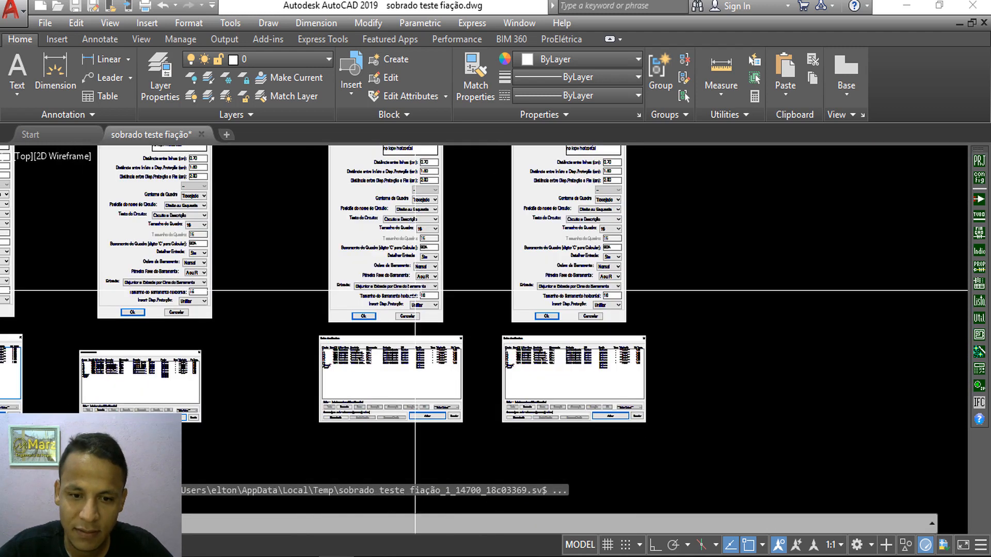
{"action": "scroll", "coordinate": [441, 356], "scroll_direction": "down", "scroll_amount": 2}
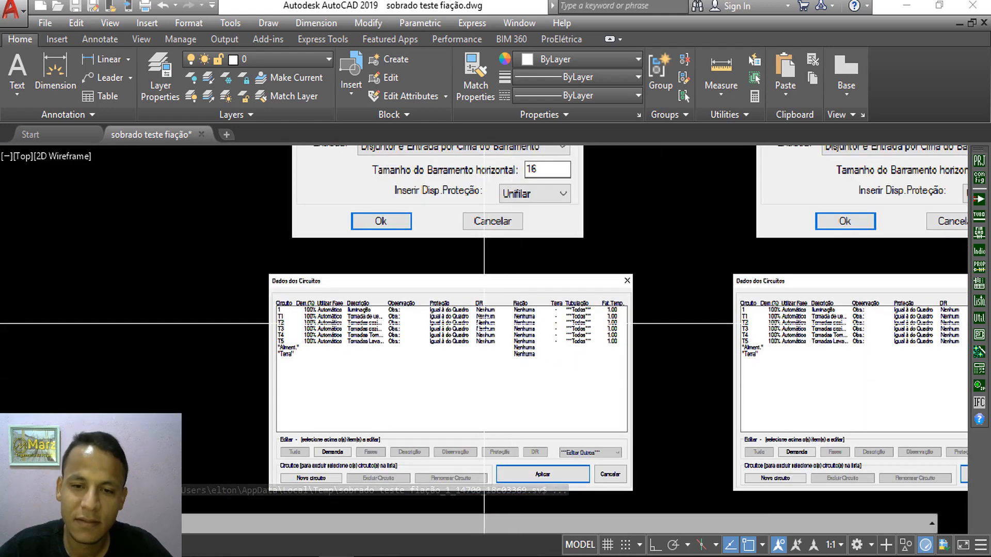
{"action": "scroll", "coordinate": [484, 320], "scroll_direction": "down", "scroll_amount": 3}
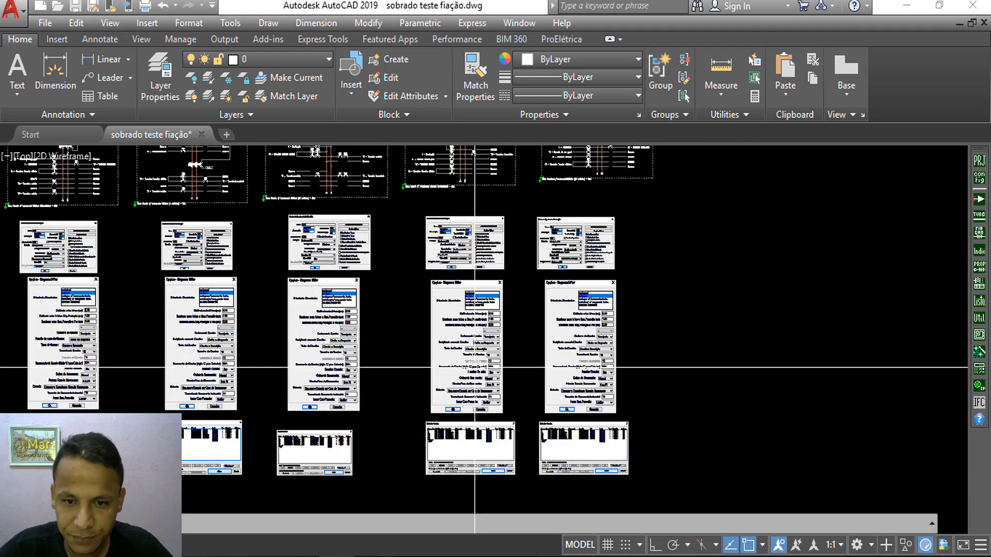
- Inspect the 45kA DPS devices and their Terra and Neutro connections in the seventh bifilar diagram
{"action": "middle_click_drag", "start_coordinate": [489, 267], "coordinate": [482, 415]}
{"action": "scroll", "coordinate": [442, 313], "scroll_direction": "up", "scroll_amount": 2}
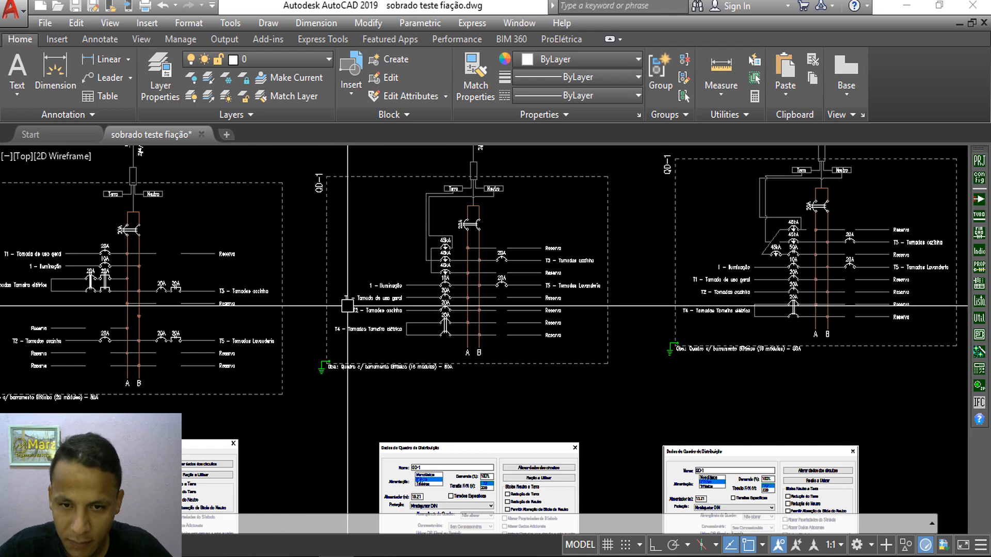
{"action": "scroll", "coordinate": [475, 243], "scroll_direction": "up", "scroll_amount": 4}
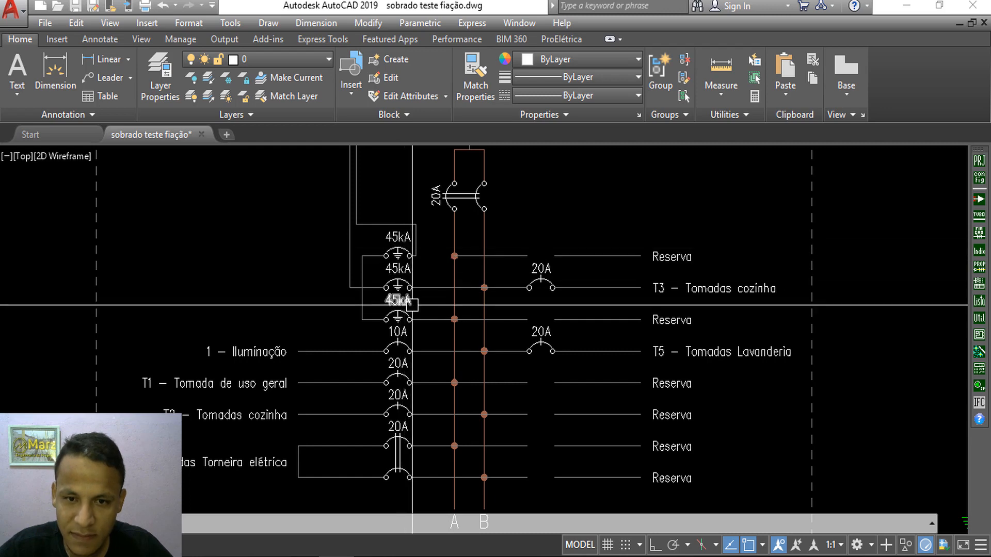
{"action": "scroll", "coordinate": [444, 288], "scroll_direction": "down", "scroll_amount": 8}
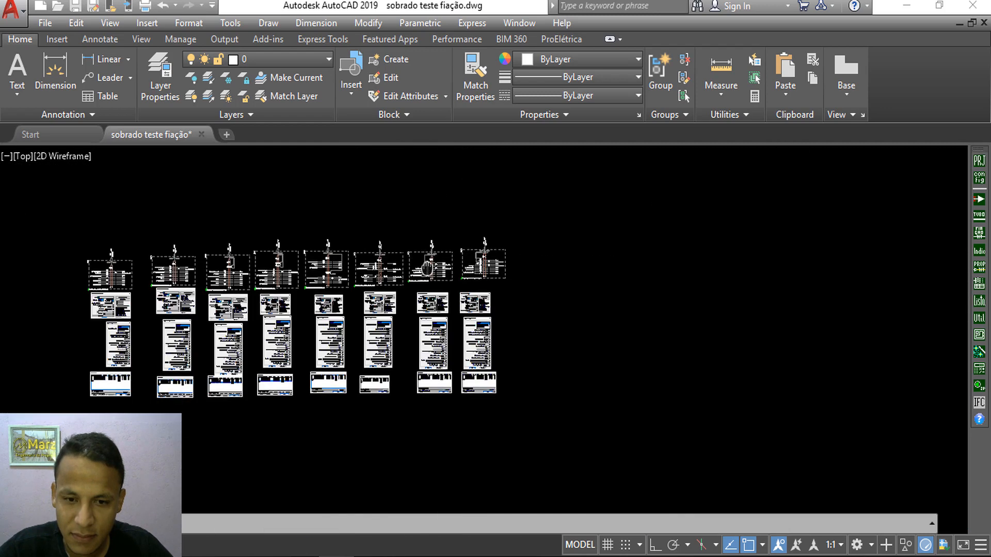
- Examine the DPS type and DPS protection fields in the seventh diagram's panel data image
{"action": "scroll", "coordinate": [427, 378], "scroll_direction": "up", "scroll_amount": 5}
{"action": "scroll", "coordinate": [395, 185], "scroll_direction": "up", "scroll_amount": 4}
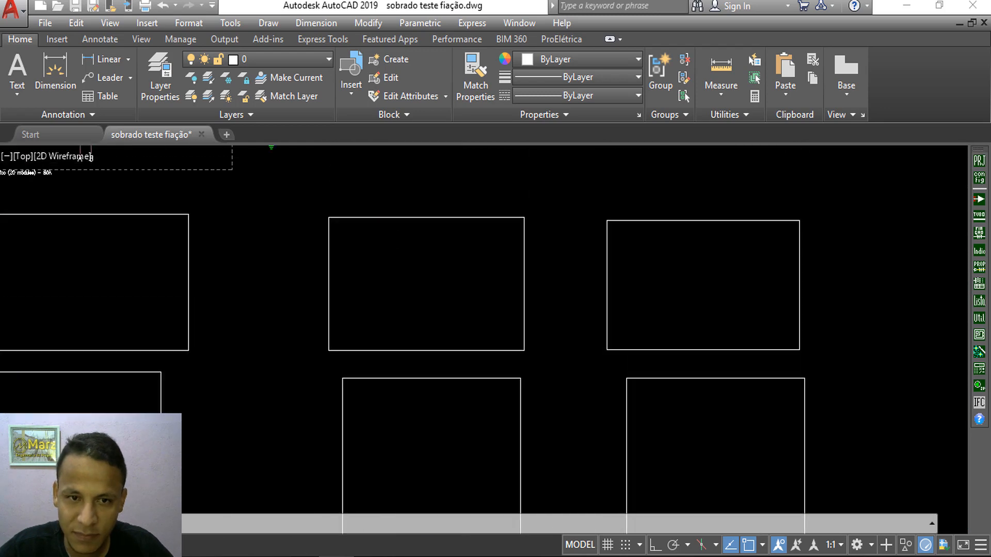
{"action": "scroll", "coordinate": [382, 339], "scroll_direction": "up", "scroll_amount": 2}
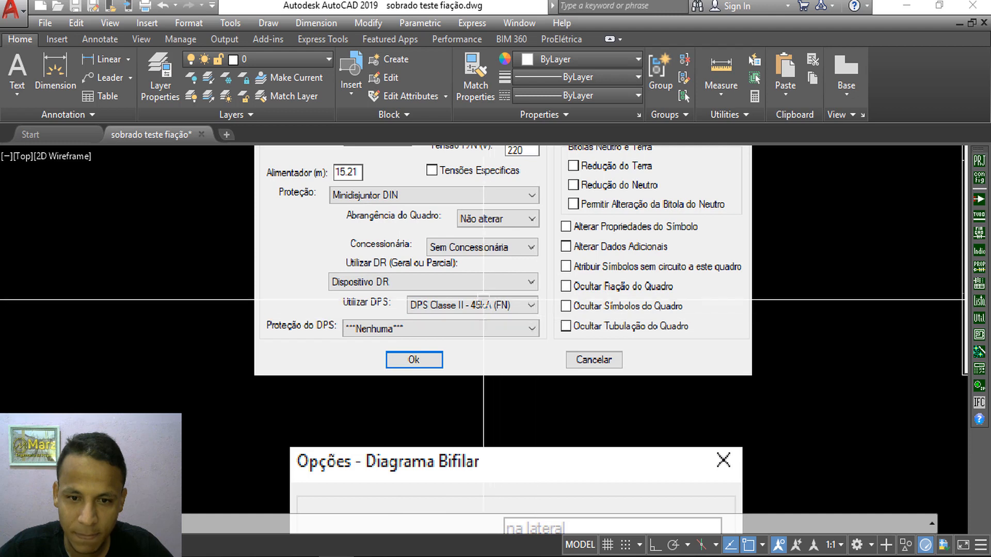
{"action": "scroll", "coordinate": [494, 305], "scroll_direction": "up", "scroll_amount": 4}
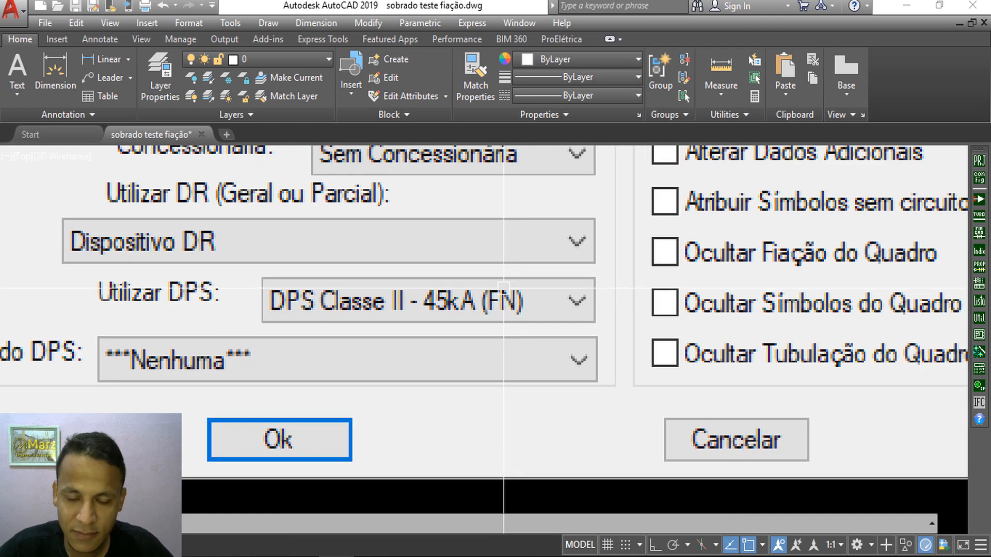
{"action": "scroll", "coordinate": [537, 288], "scroll_direction": "down", "scroll_amount": 2}
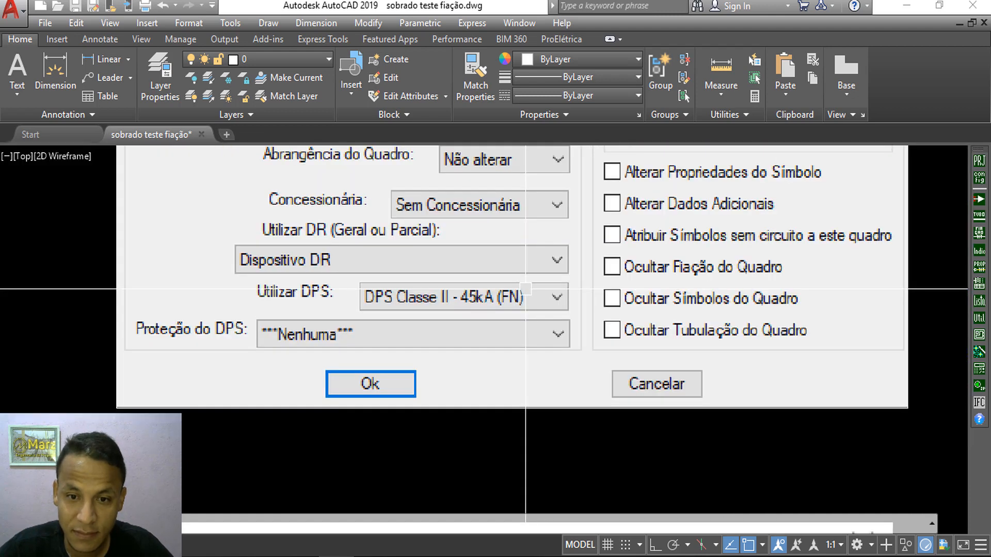
{"action": "scroll", "coordinate": [525, 289], "scroll_direction": "down", "scroll_amount": 2}
{"action": "scroll", "coordinate": [511, 288], "scroll_direction": "up", "scroll_amount": 2}
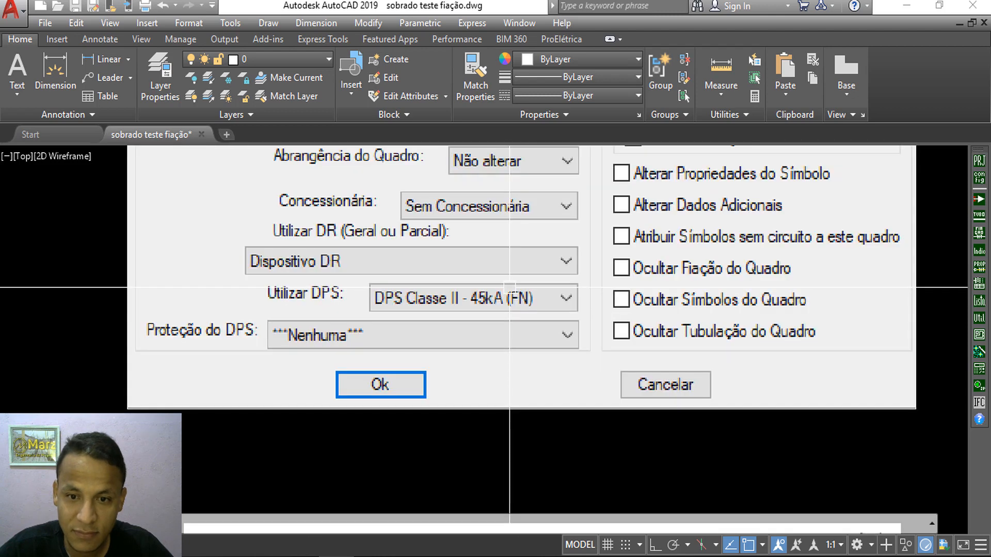
- Review the DR setting together with the DPS class and its missing protection in the seventh diagram's panel data image
{"action": "scroll", "coordinate": [510, 287], "scroll_direction": "down", "scroll_amount": 8}
{"action": "scroll", "coordinate": [511, 271], "scroll_direction": "up", "scroll_amount": 7}
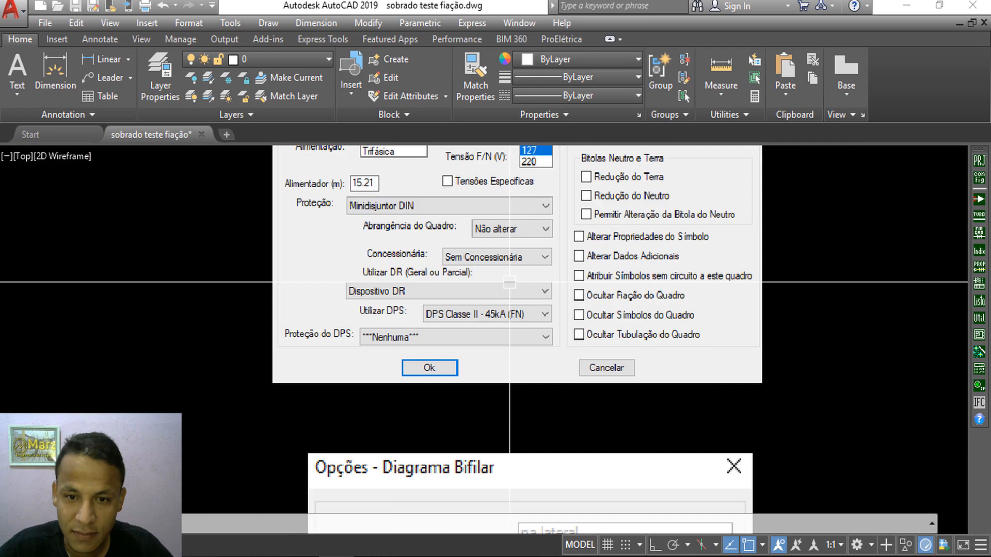
{"action": "scroll", "coordinate": [520, 311], "scroll_direction": "up", "scroll_amount": 4}
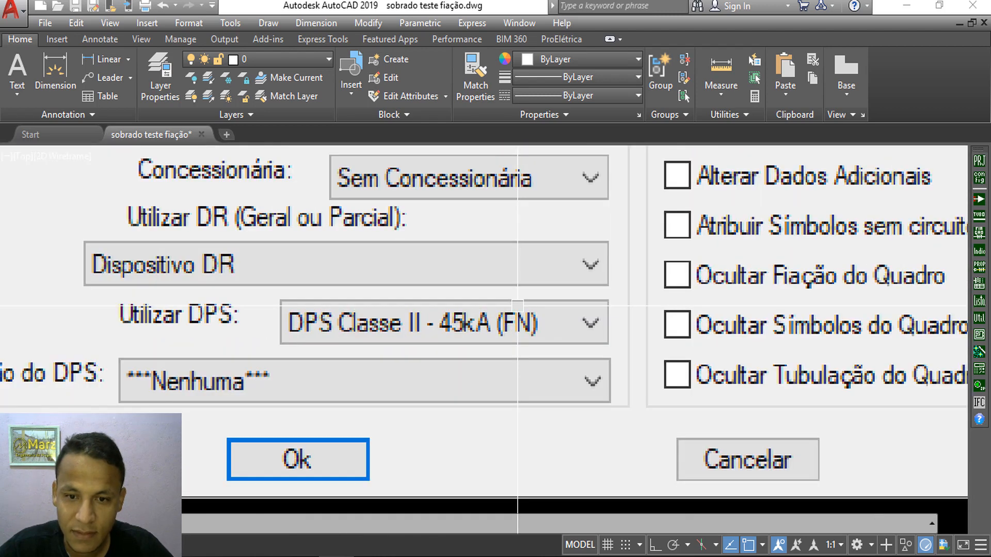
{"action": "scroll", "coordinate": [530, 314], "scroll_direction": "down", "scroll_amount": 2}
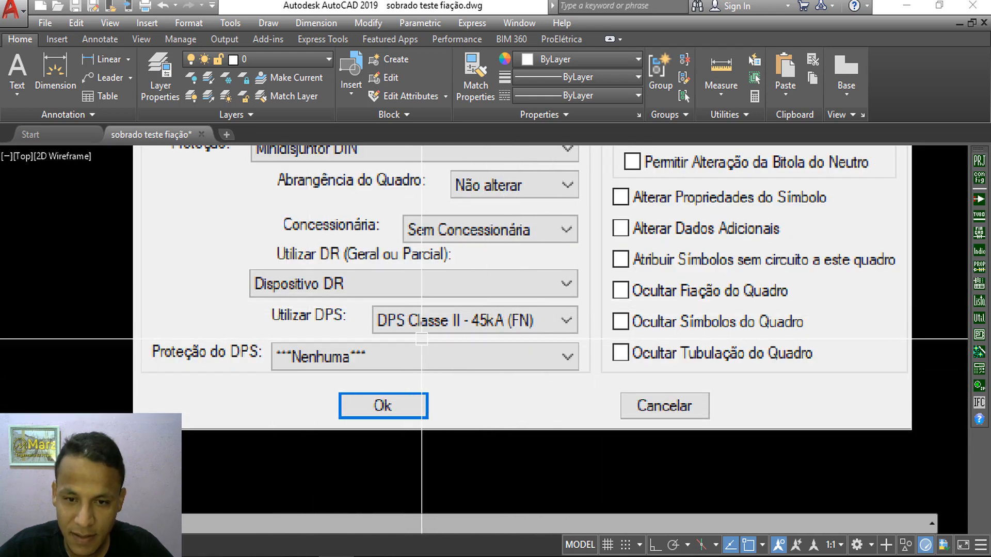
- Trace how the three 45kA DPS devices connect to Terra, Neutro and the phases in the seventh bifilar diagram
{"action": "scroll", "coordinate": [500, 312], "scroll_direction": "down", "scroll_amount": 5}
{"action": "scroll", "coordinate": [497, 244], "scroll_direction": "up", "scroll_amount": 5}
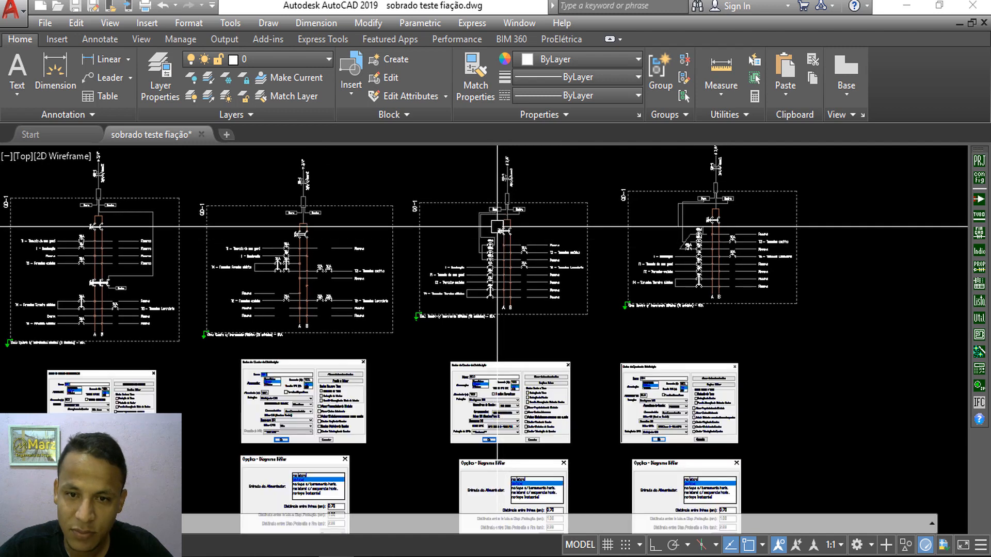
{"action": "scroll", "coordinate": [497, 244], "scroll_direction": "up", "scroll_amount": 3}
{"action": "scroll", "coordinate": [499, 327], "scroll_direction": "down", "scroll_amount": 1}
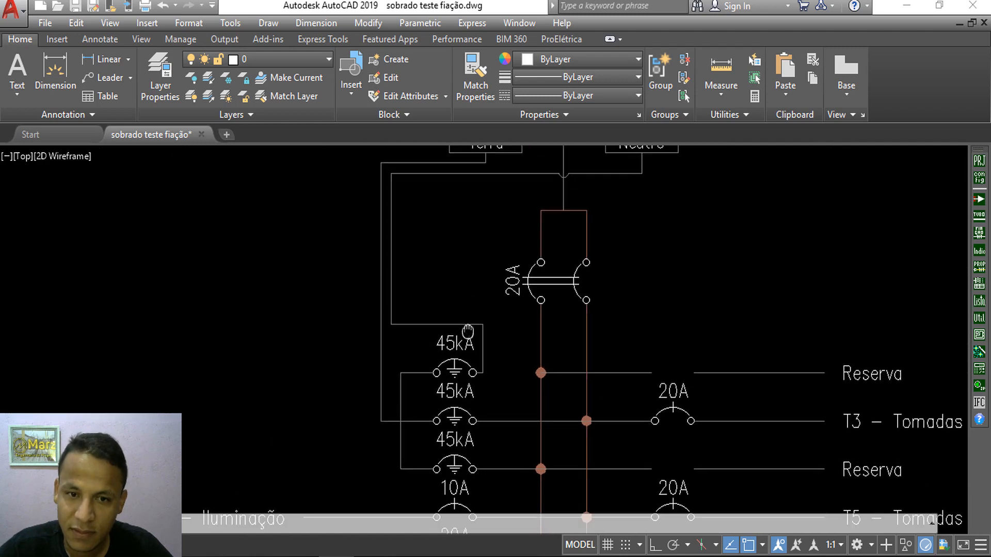
{"action": "scroll", "coordinate": [449, 350], "scroll_direction": "up", "scroll_amount": 1}
{"action": "left_click", "coordinate": [449, 350]}
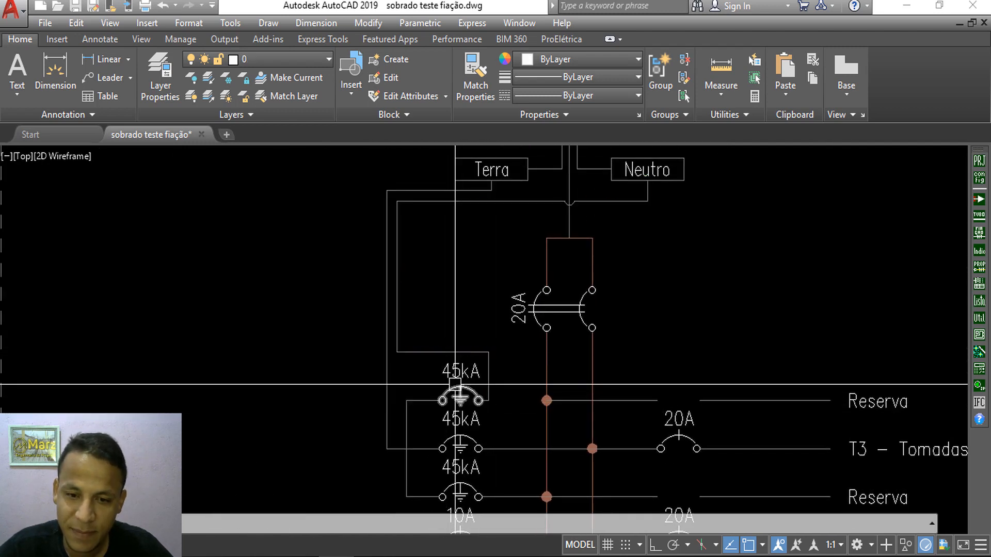
{"action": "middle_click_drag", "start_coordinate": [483, 409], "coordinate": [465, 305]}
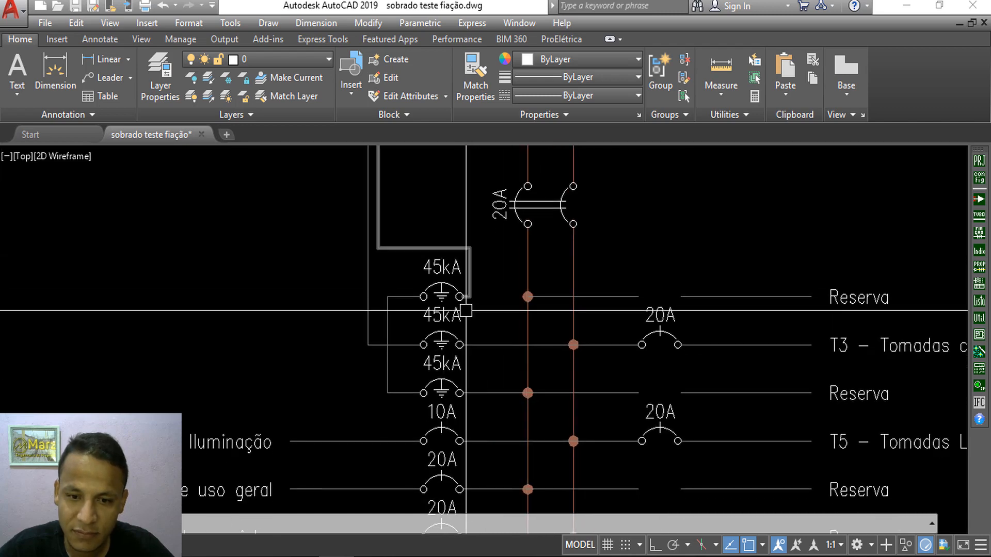
{"action": "scroll", "coordinate": [441, 354], "scroll_direction": "down", "scroll_amount": 5}
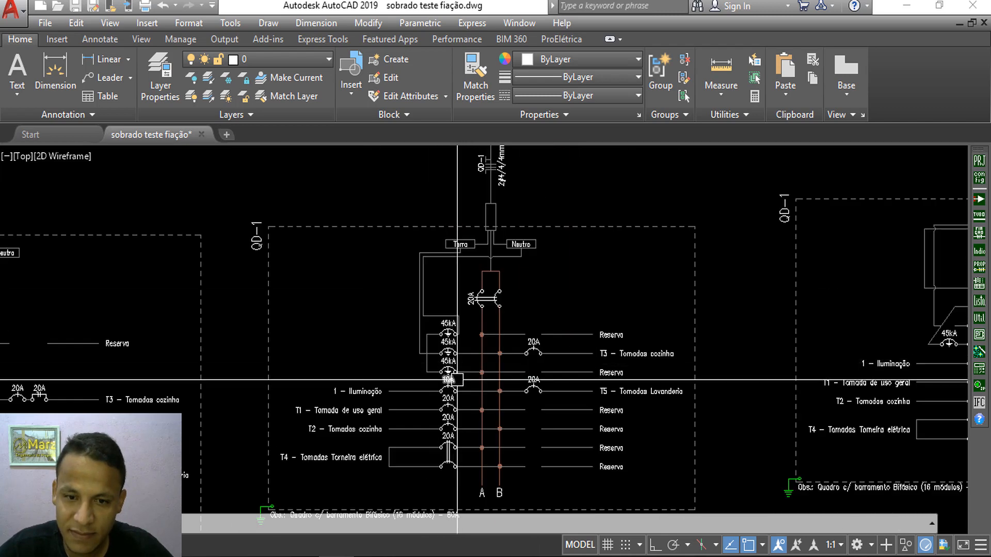
- Examine the diagram options and circuit data images beneath the seventh and eighth bifilar diagrams
{"action": "scroll", "coordinate": [402, 371], "scroll_direction": "down", "scroll_amount": 4}
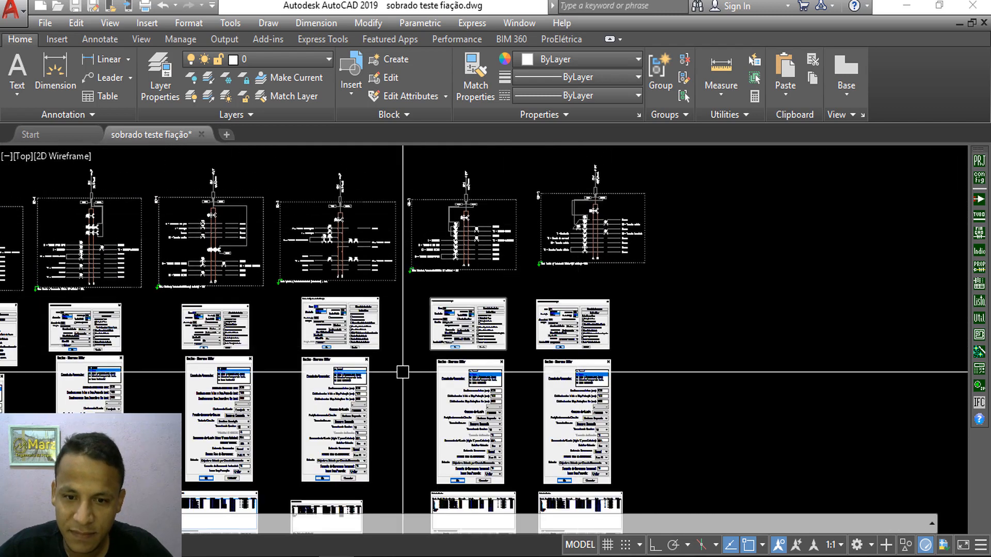
{"action": "scroll", "coordinate": [468, 401], "scroll_direction": "up", "scroll_amount": 1}
{"action": "middle_click_drag", "start_coordinate": [469, 402], "coordinate": [458, 274]}
{"action": "scroll", "coordinate": [332, 338], "scroll_direction": "down", "scroll_amount": 5}
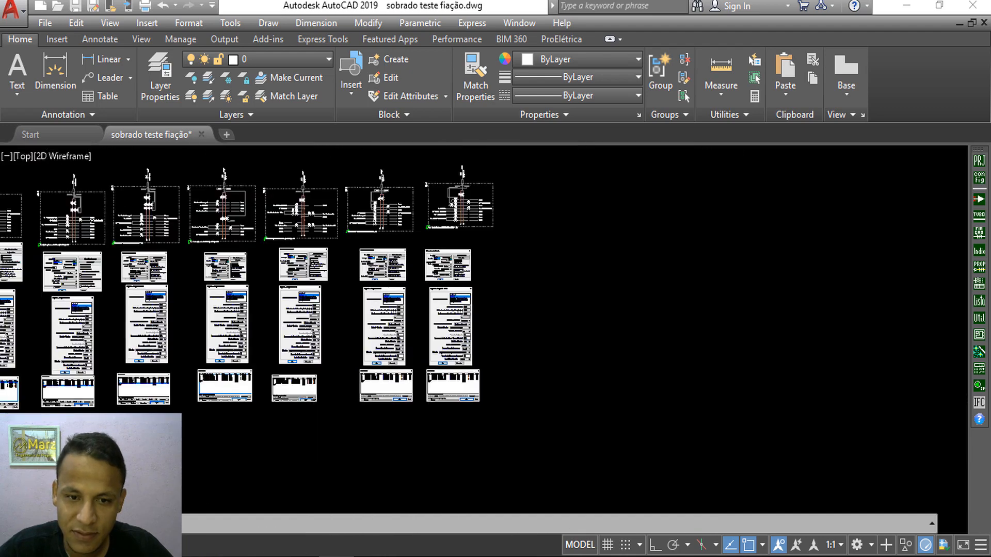
{"action": "middle_click_drag", "start_coordinate": [425, 315], "coordinate": [426, 314]}
{"action": "scroll", "coordinate": [425, 315], "scroll_direction": "up", "scroll_amount": 10}
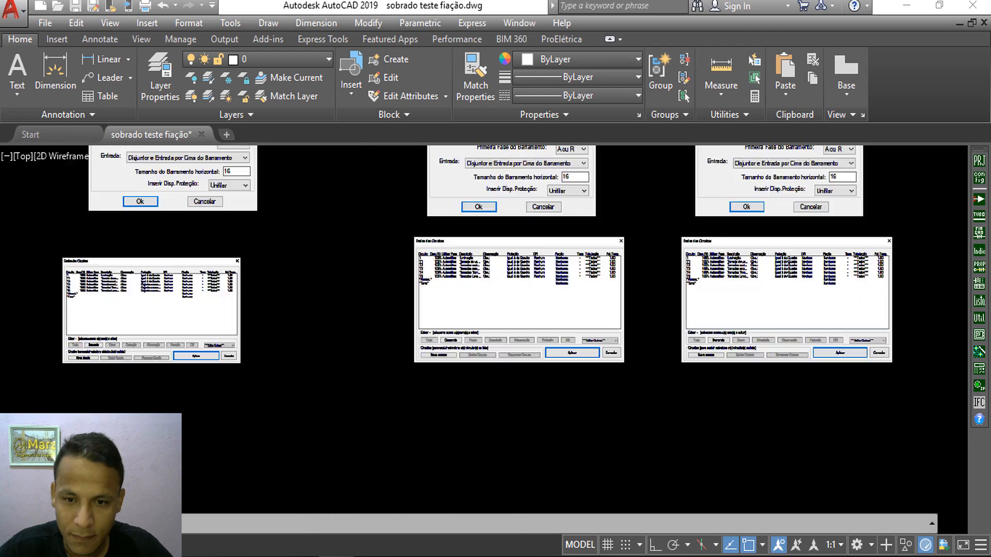
- Open the QD-1 panel's data from the floor plan, review the Utilizar DPS options, and cancel without changing anything
{"action": "scroll", "coordinate": [426, 314], "scroll_direction": "down", "scroll_amount": 7}
{"action": "middle_click_drag", "start_coordinate": [463, 287], "coordinate": [773, 405]}
{"action": "middle_click_drag", "start_coordinate": [381, 258], "coordinate": [736, 274]}
{"action": "middle_click_drag", "start_coordinate": [289, 276], "coordinate": [611, 252]}
{"action": "scroll", "coordinate": [604, 409], "scroll_direction": "up", "scroll_amount": 10}
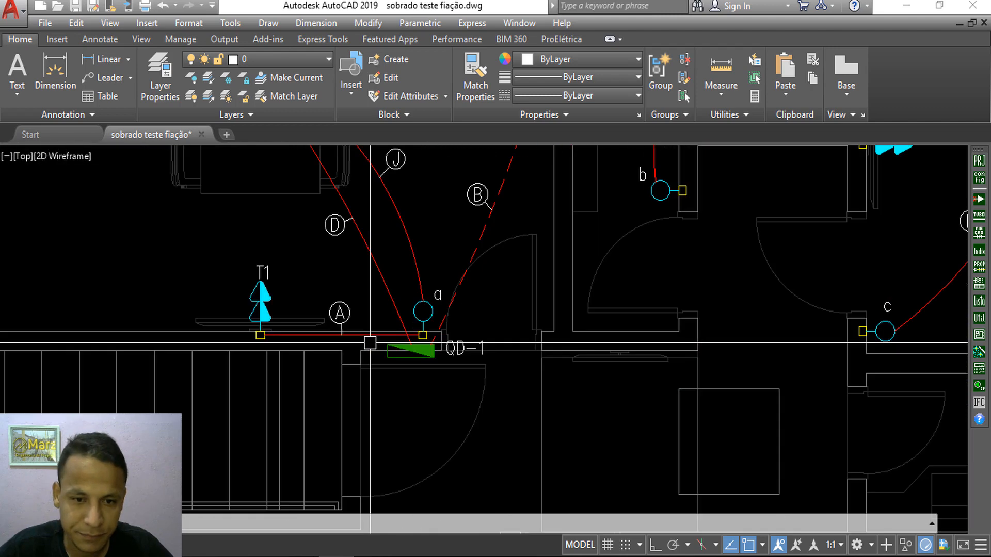
{"action": "scroll", "coordinate": [397, 354], "scroll_direction": "up", "scroll_amount": 3}
{"action": "double_click", "coordinate": [398, 353]}
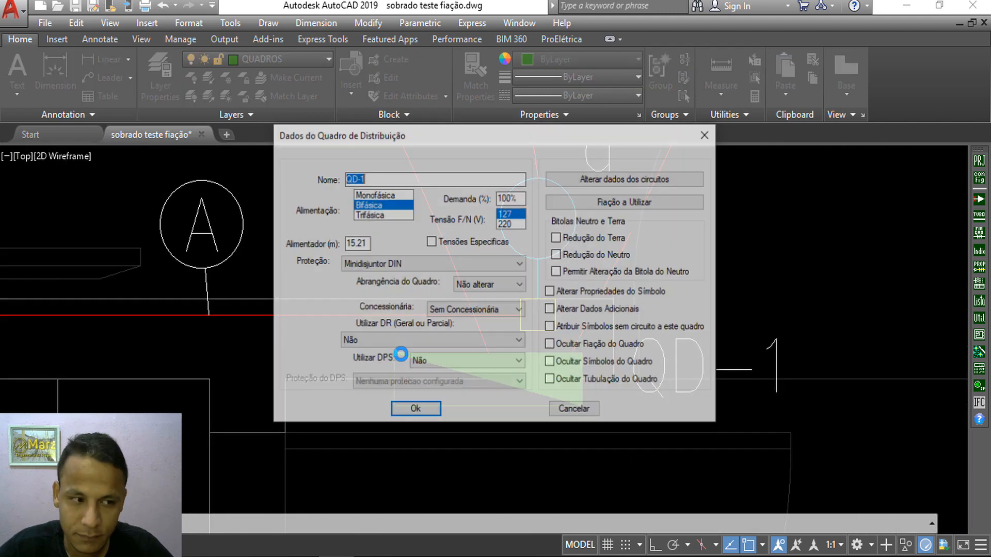
{"action": "left_click", "coordinate": [451, 361]}
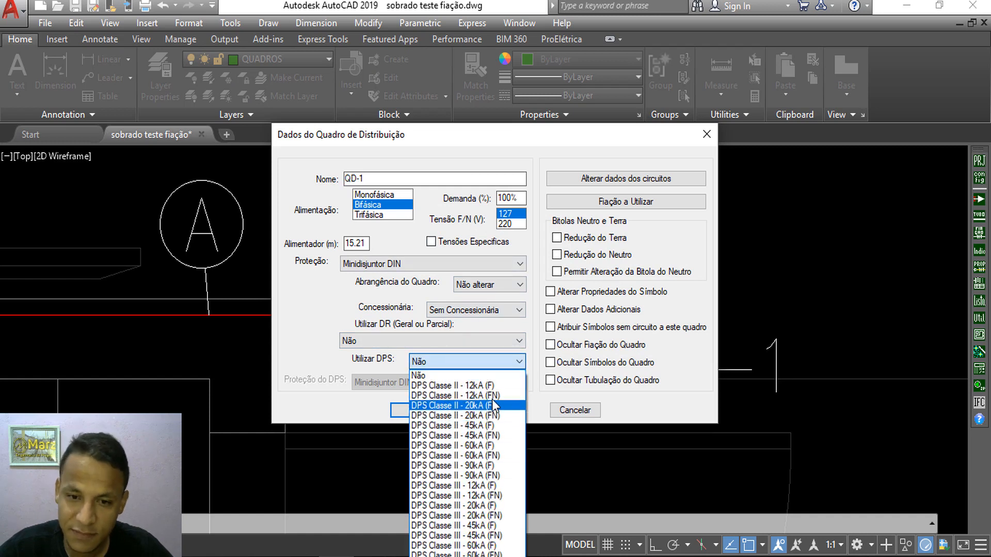
{"action": "left_click", "coordinate": [556, 421]}
{"action": "left_click", "coordinate": [554, 414]}
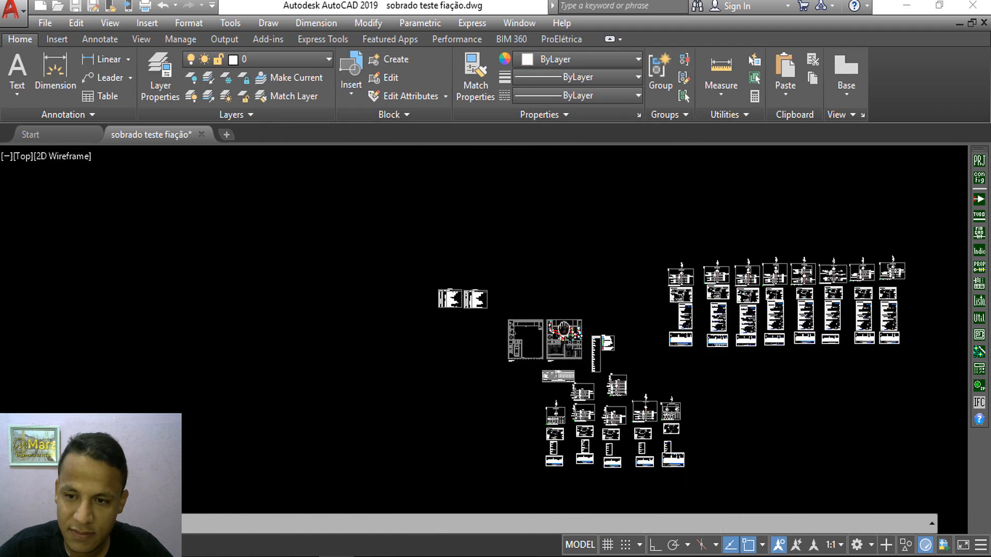
- Return to the seventh bifilar diagram and inspect its 45kA DPS devices against the DPS (FN) option
{"action": "middle_click_drag", "start_coordinate": [563, 329], "coordinate": [181, 296]}
{"action": "scroll", "coordinate": [434, 233], "scroll_direction": "up", "scroll_amount": 3}
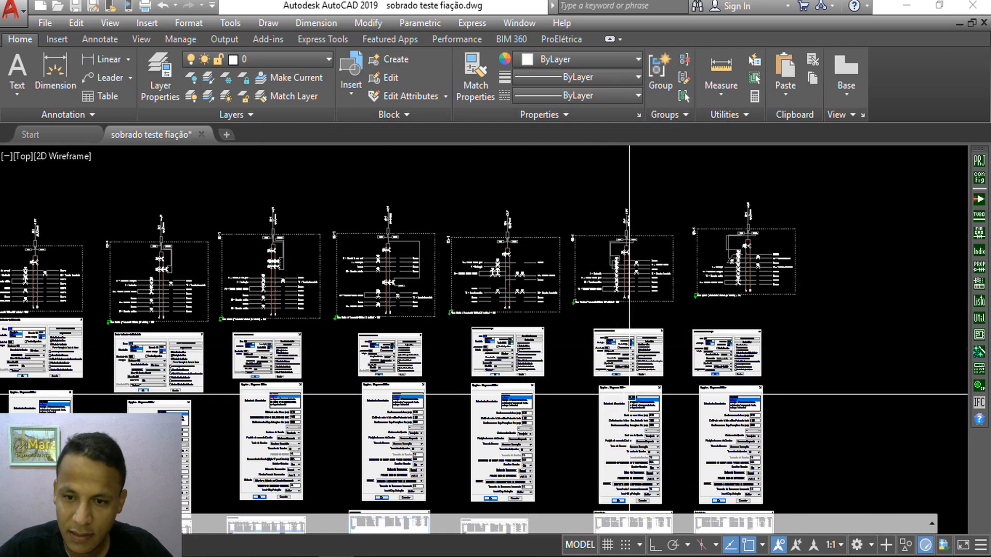
{"action": "scroll", "coordinate": [623, 232], "scroll_direction": "up", "scroll_amount": 5}
{"action": "middle_click_drag", "start_coordinate": [562, 325], "coordinate": [564, 231]}
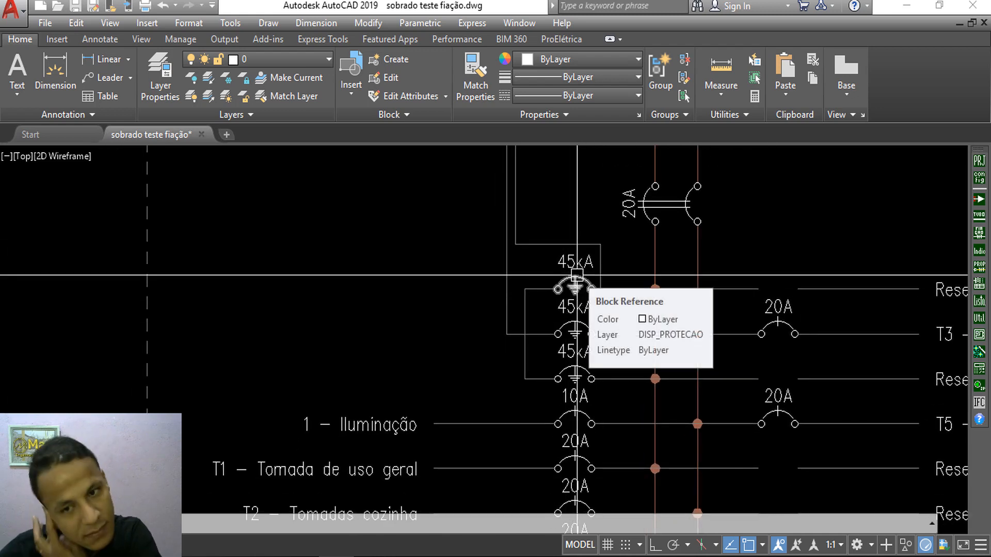
{"action": "scroll", "coordinate": [583, 281], "scroll_direction": "down", "scroll_amount": 8}
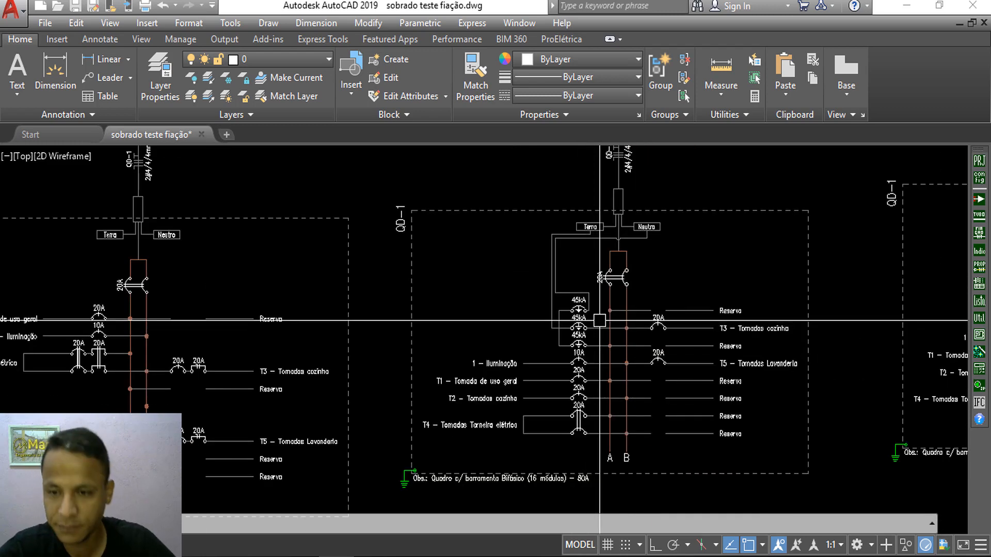
- Inspect the eighth bifilar diagram's 45kA DPS devices, the 50A protection breaker and their Terra and Neutro connections
{"action": "scroll", "coordinate": [497, 344], "scroll_direction": "up", "scroll_amount": 5}
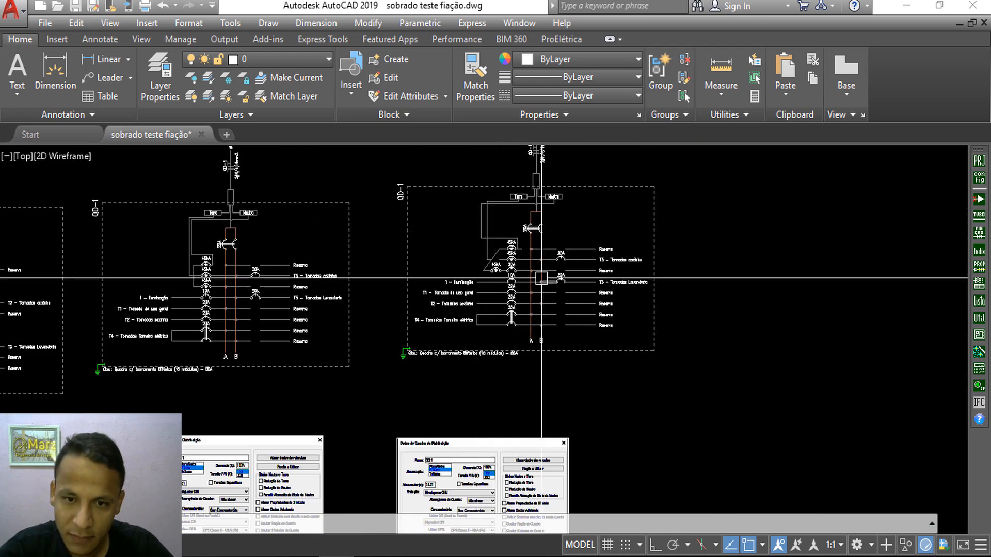
{"action": "scroll", "coordinate": [516, 242], "scroll_direction": "up", "scroll_amount": 4}
{"action": "scroll", "coordinate": [522, 283], "scroll_direction": "up", "scroll_amount": 4}
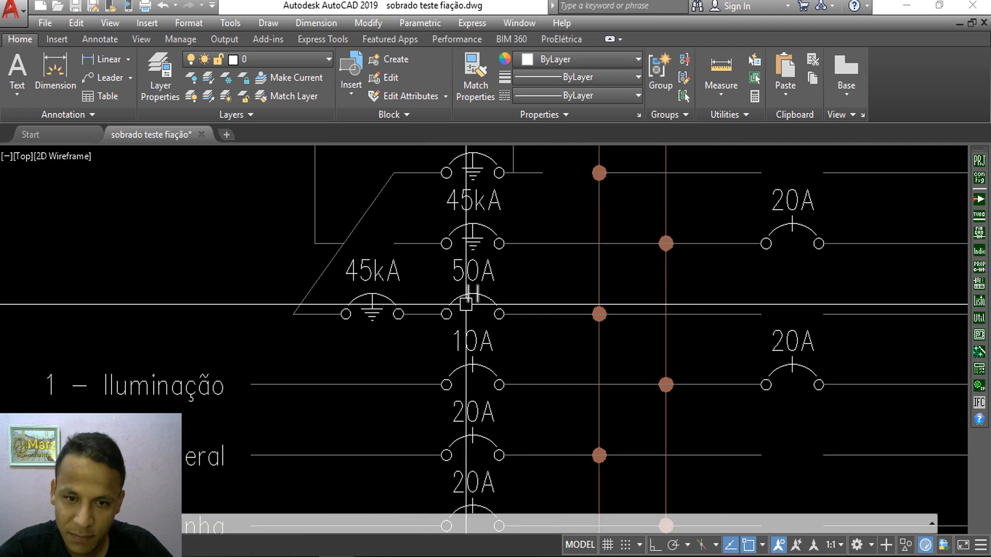
{"action": "scroll", "coordinate": [482, 285], "scroll_direction": "down", "scroll_amount": 4}
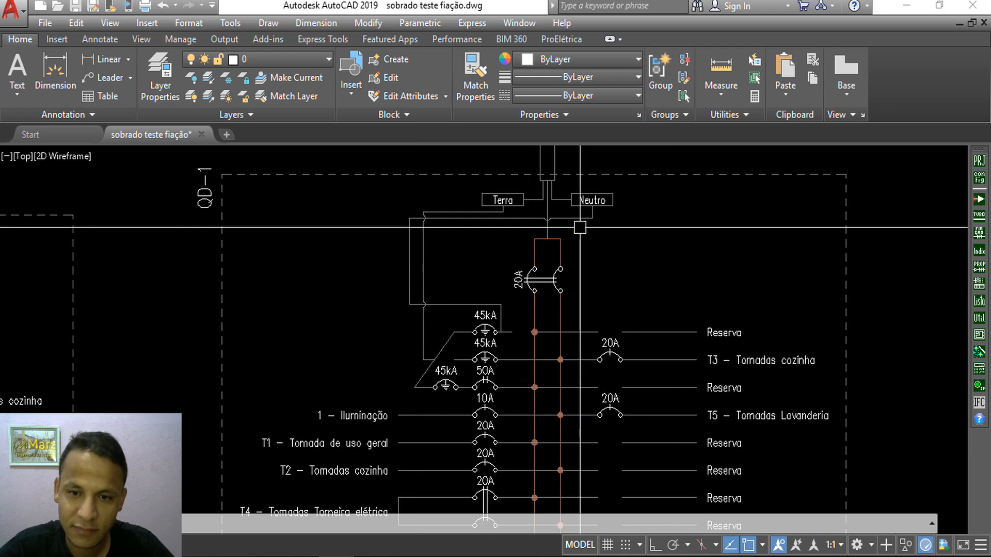
{"action": "scroll", "coordinate": [500, 353], "scroll_direction": "up", "scroll_amount": 6}
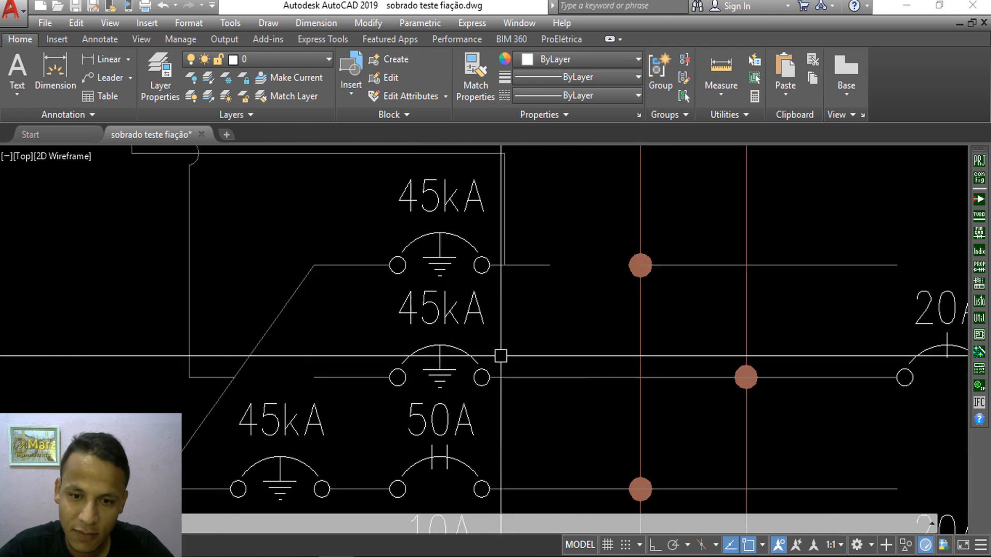
{"action": "scroll", "coordinate": [365, 431], "scroll_direction": "down", "scroll_amount": 2}
{"action": "mouse_move", "coordinate": [366, 431]}
{"action": "middle_mouse_down"}
{"action": "mouse_move", "coordinate": [383, 303]}
{"action": "mouse_move", "coordinate": [317, 320]}
{"action": "middle_mouse_up"}
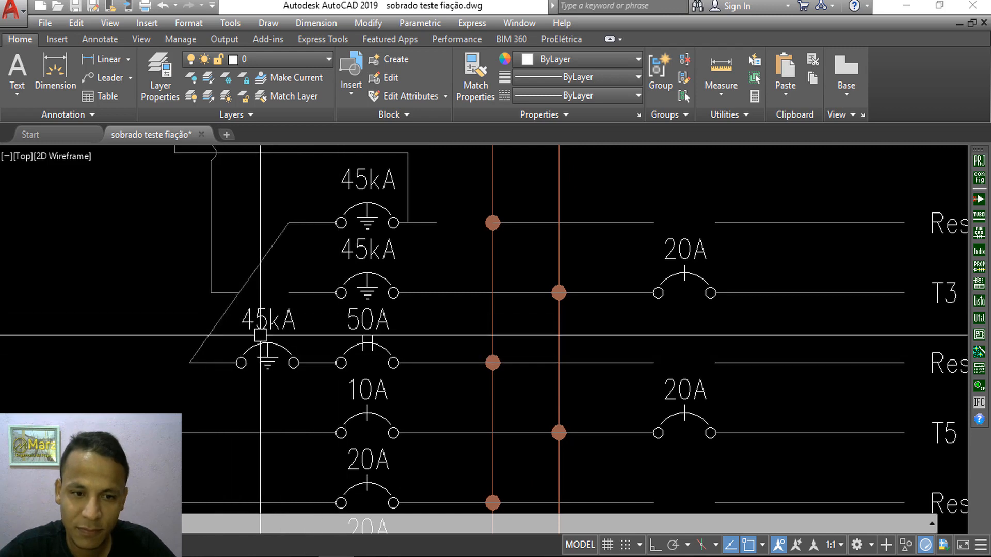
{"action": "scroll", "coordinate": [445, 269], "scroll_direction": "down", "scroll_amount": 2}
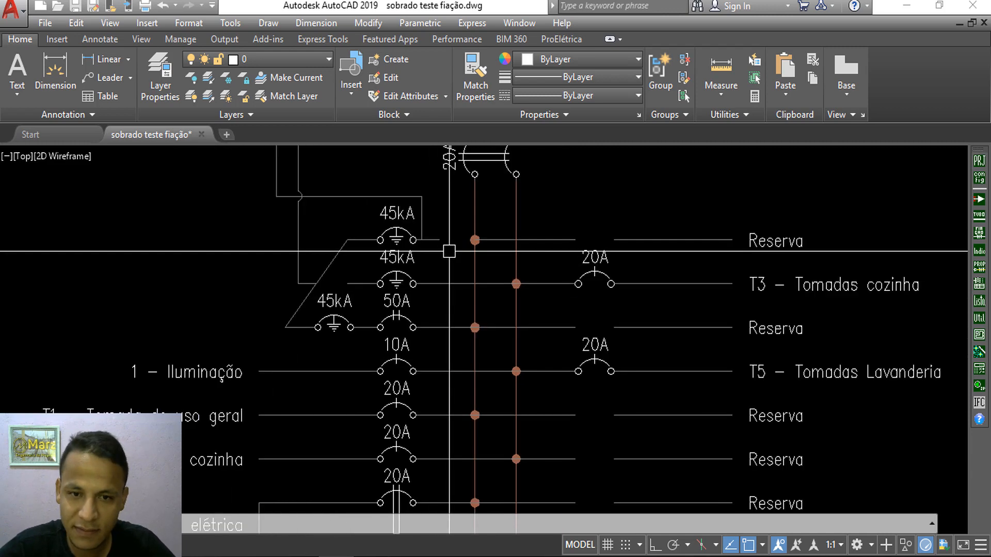
{"action": "scroll", "coordinate": [409, 247], "scroll_direction": "down", "scroll_amount": 2}
{"action": "scroll", "coordinate": [343, 413], "scroll_direction": "down", "scroll_amount": 4}
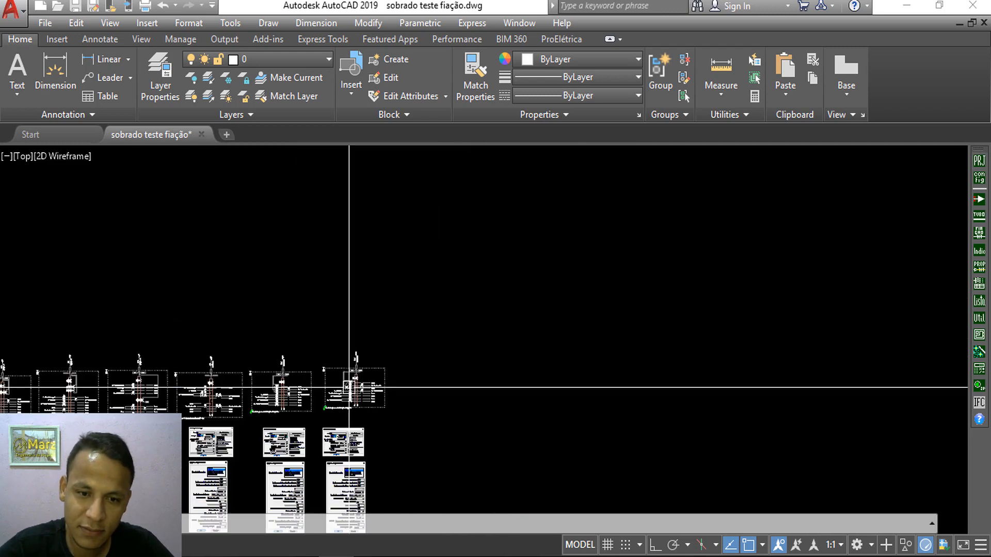
- Examine the Proteção do DPS field in the eighth diagram's panel data image and compare it with the DPS protection drawn
{"action": "middle_click_drag", "start_coordinate": [352, 392], "coordinate": [418, 213]}
{"action": "scroll", "coordinate": [385, 289], "scroll_direction": "up", "scroll_amount": 10}
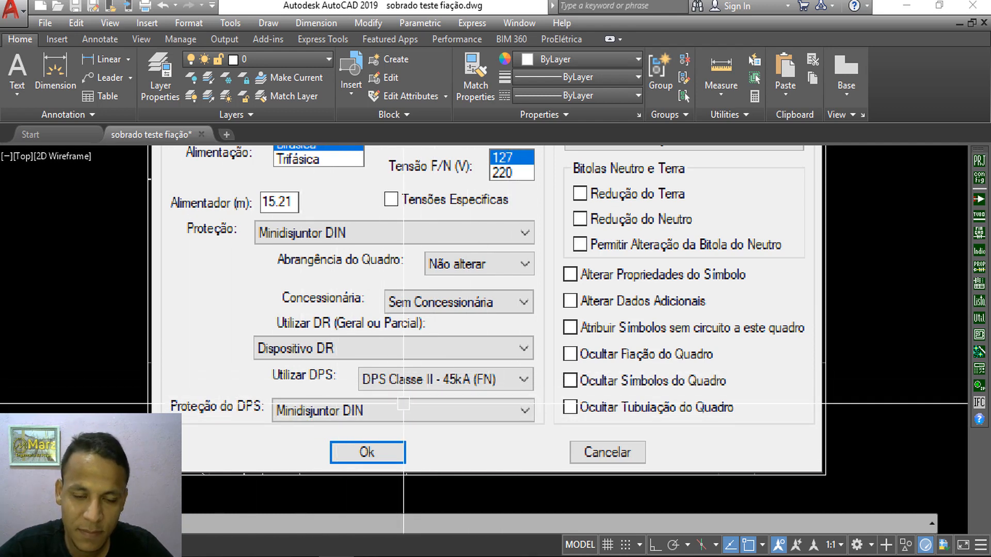
{"action": "scroll", "coordinate": [403, 404], "scroll_direction": "down", "scroll_amount": 8}
{"action": "scroll", "coordinate": [444, 312], "scroll_direction": "up", "scroll_amount": 10}
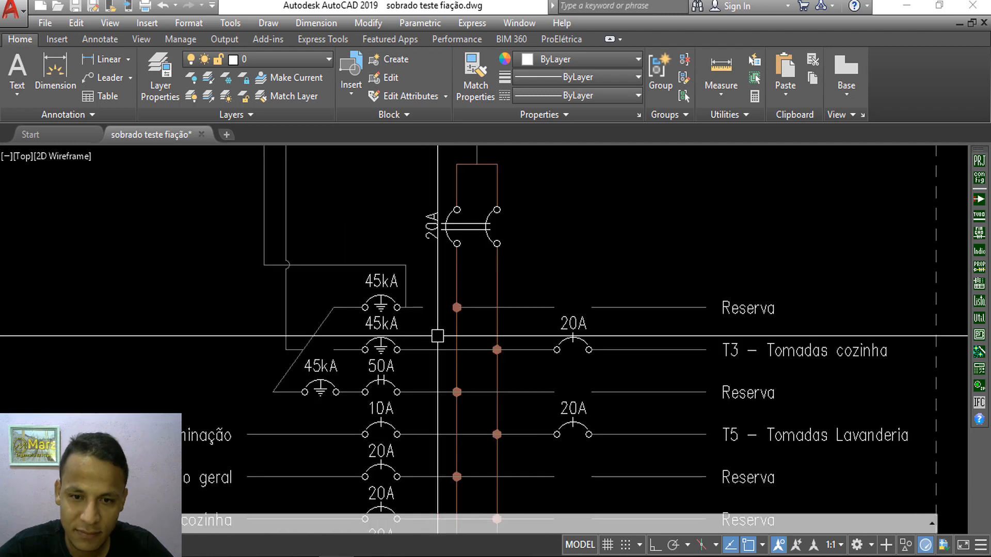
{"action": "scroll", "coordinate": [477, 396], "scroll_direction": "down", "scroll_amount": 5}
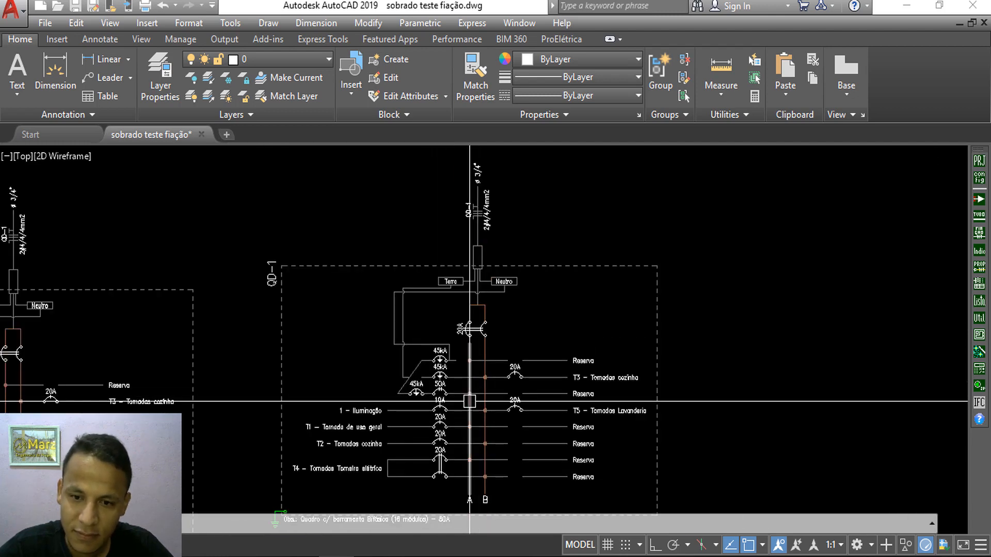
- Delete the extra QD-1 bifilar diagram located below the symbol legend, above the lower row of diagrams
{"action": "scroll", "coordinate": [478, 395], "scroll_direction": "down", "scroll_amount": 8}
{"action": "middle_click_drag", "start_coordinate": [449, 398], "coordinate": [594, 214]}
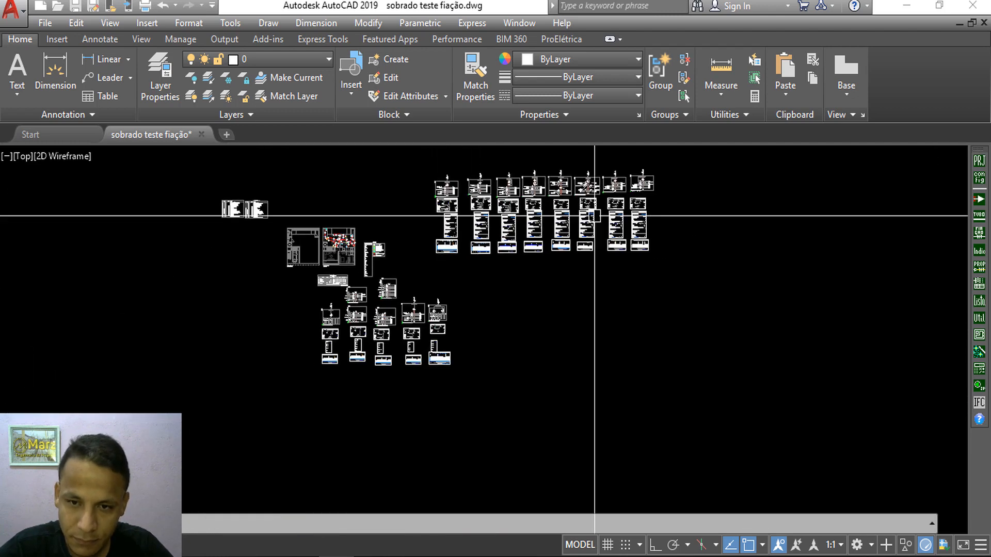
{"action": "middle_click_drag", "start_coordinate": [524, 219], "coordinate": [520, 274]}
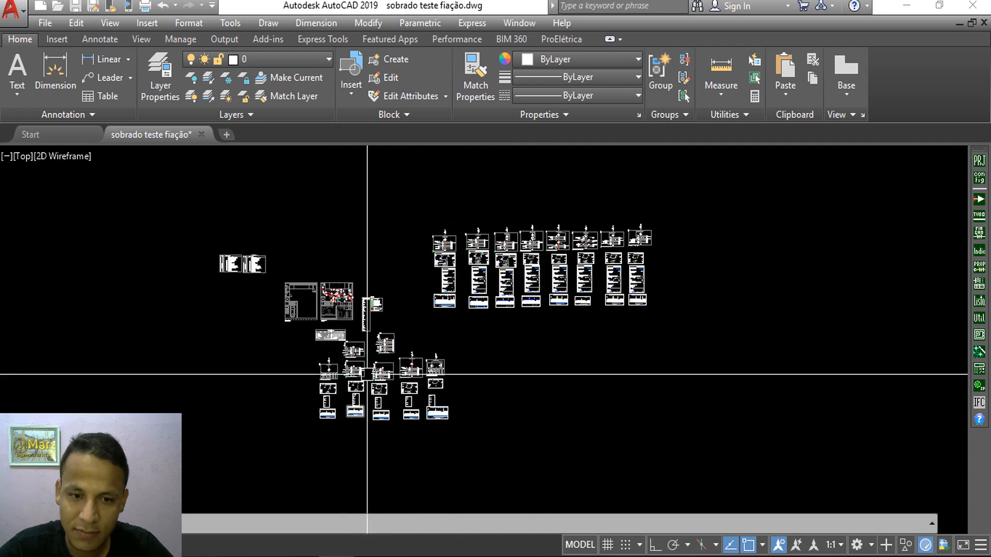
{"action": "scroll", "coordinate": [351, 342], "scroll_direction": "up", "scroll_amount": 5}
{"action": "scroll", "coordinate": [457, 338], "scroll_direction": "up", "scroll_amount": 2}
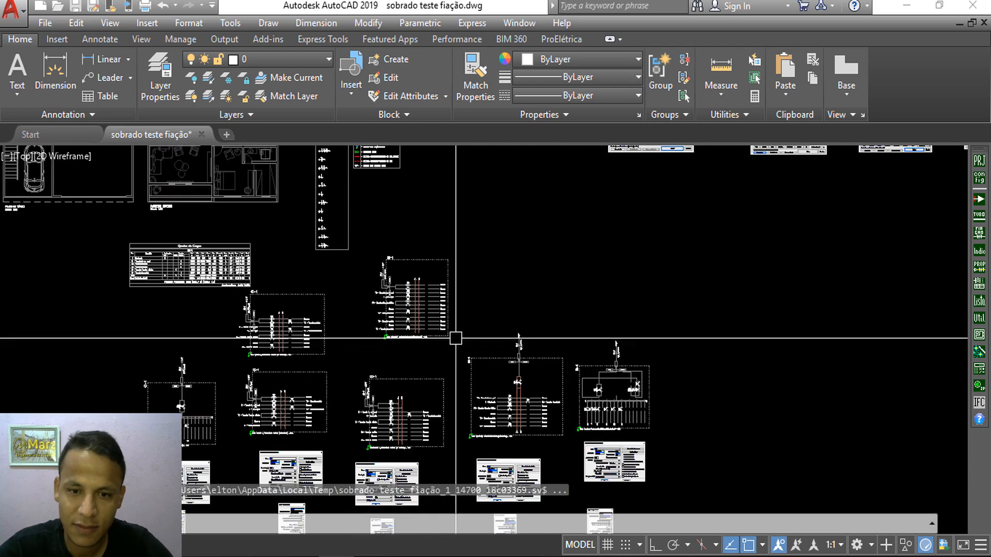
{"action": "left_click", "coordinate": [469, 345]}
{"action": "left_click", "coordinate": [367, 250]}
{"action": "key", "text": "Delete"}
- Delete the extra QD-1 bifilar diagram directly below the Quadro de Cargas table, including its leftover label
{"action": "scroll", "coordinate": [221, 292], "scroll_direction": "up", "scroll_amount": 2}
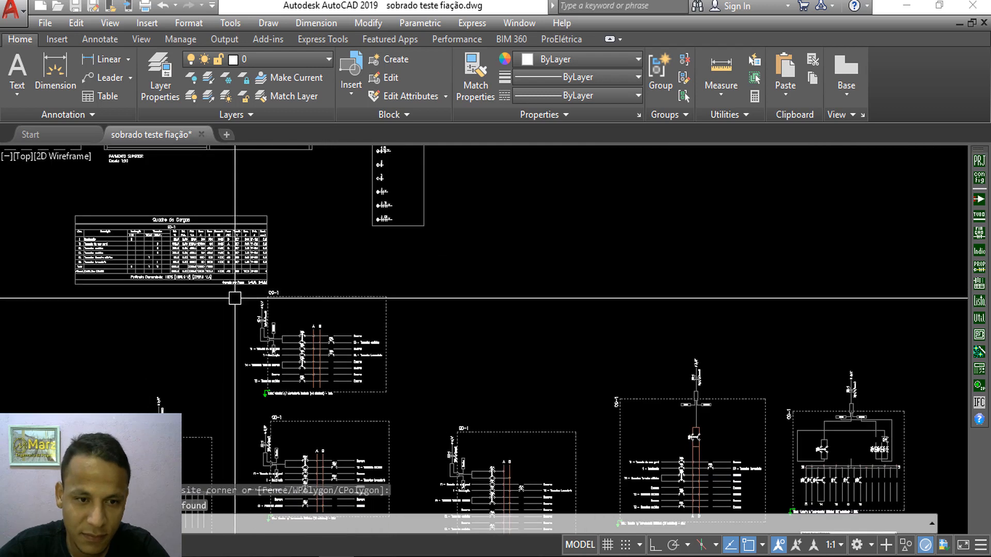
{"action": "left_click", "coordinate": [413, 407]}
{"action": "left_click", "coordinate": [223, 301]}
{"action": "key", "text": "Delete"}
{"action": "left_click", "coordinate": [302, 301]}
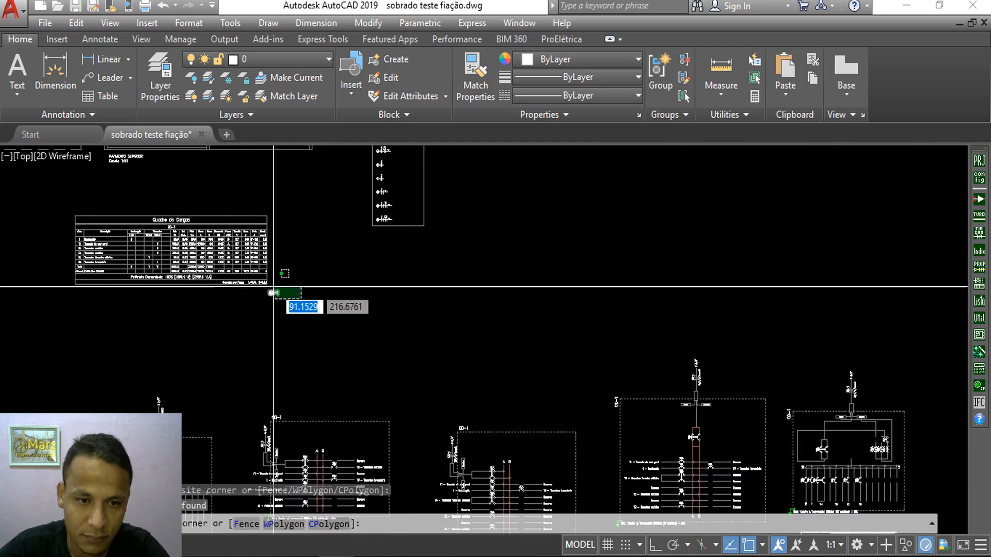
{"action": "left_click", "coordinate": [266, 287]}
{"action": "key", "text": "Delete"}
- Examine the Dados do Quadro de Distribuição image under the first QD-1 diagram of the lower row
{"action": "scroll", "coordinate": [258, 312], "scroll_direction": "down", "scroll_amount": 2}
{"action": "middle_click_drag", "start_coordinate": [259, 312], "coordinate": [380, 234]}
{"action": "scroll", "coordinate": [317, 359], "scroll_direction": "up", "scroll_amount": 2}
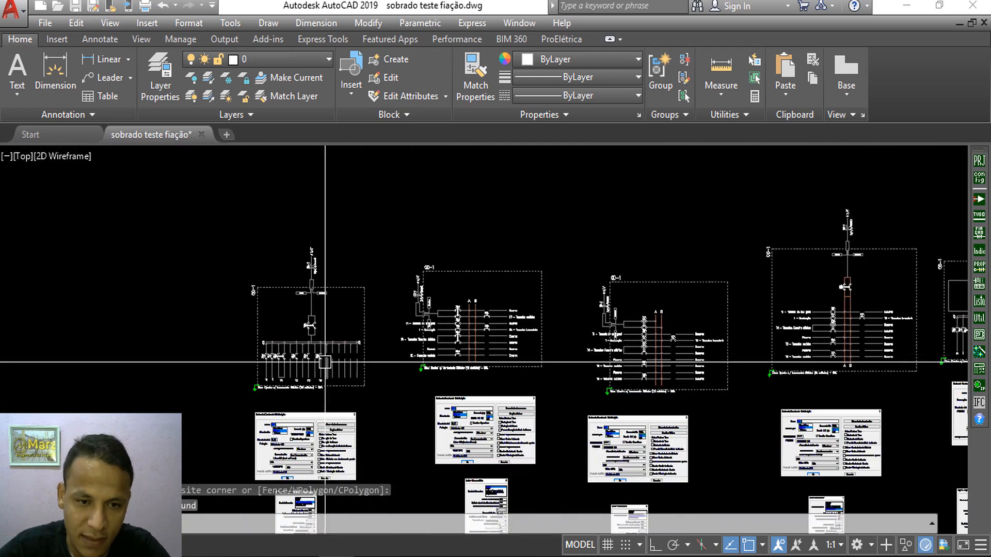
{"action": "middle_click_drag", "start_coordinate": [325, 366], "coordinate": [446, 308]}
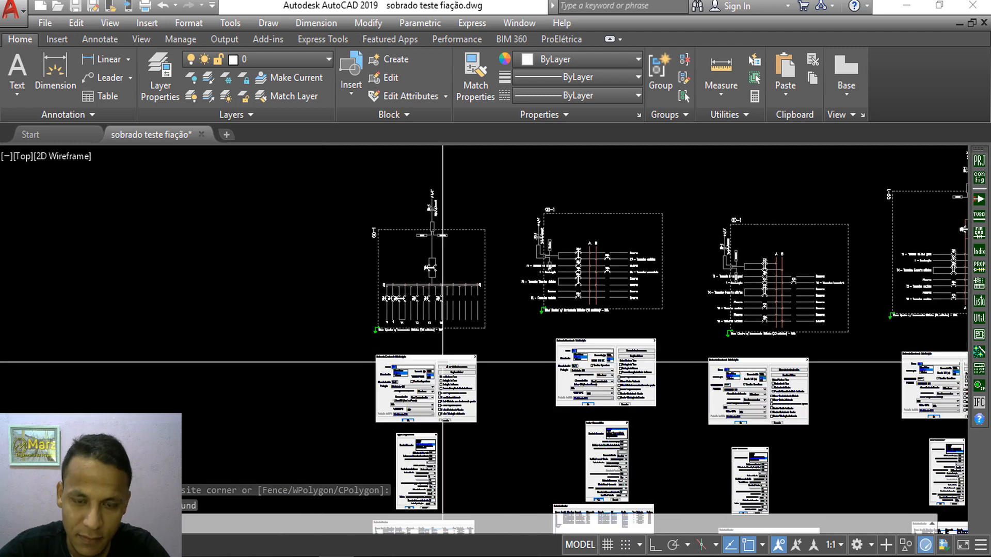
{"action": "scroll", "coordinate": [399, 360], "scroll_direction": "up", "scroll_amount": 3}
{"action": "scroll", "coordinate": [448, 392], "scroll_direction": "down", "scroll_amount": 1}
{"action": "middle_click_drag", "start_coordinate": [449, 377], "coordinate": [487, 193]}
{"action": "scroll", "coordinate": [468, 273], "scroll_direction": "up", "scroll_amount": 2}
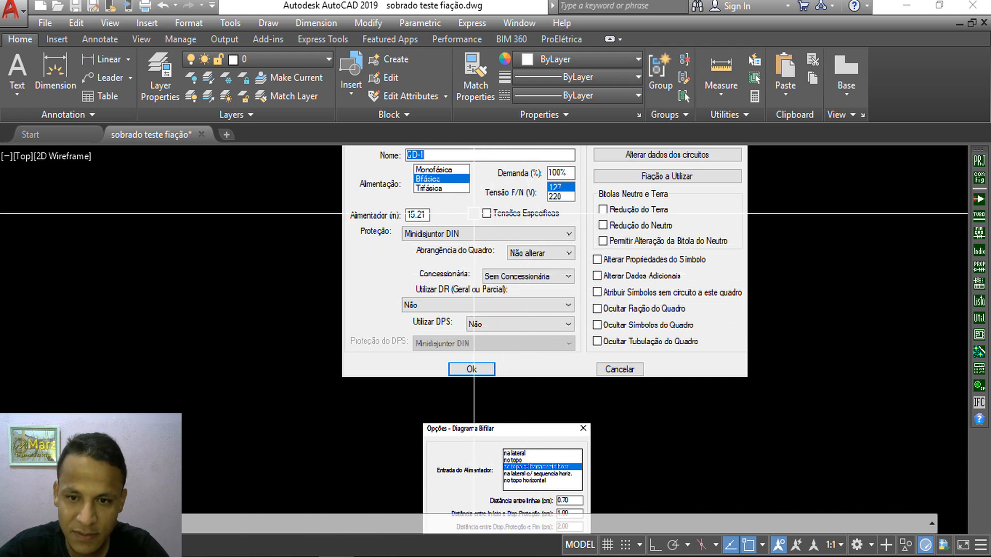
- Check the Entrada do Alimentador option and the Dados dos Circuitos list in the first lower-row diagram's settings images
{"action": "scroll", "coordinate": [438, 250], "scroll_direction": "down", "scroll_amount": 2}
{"action": "middle_click_drag", "start_coordinate": [437, 251], "coordinate": [435, 194]}
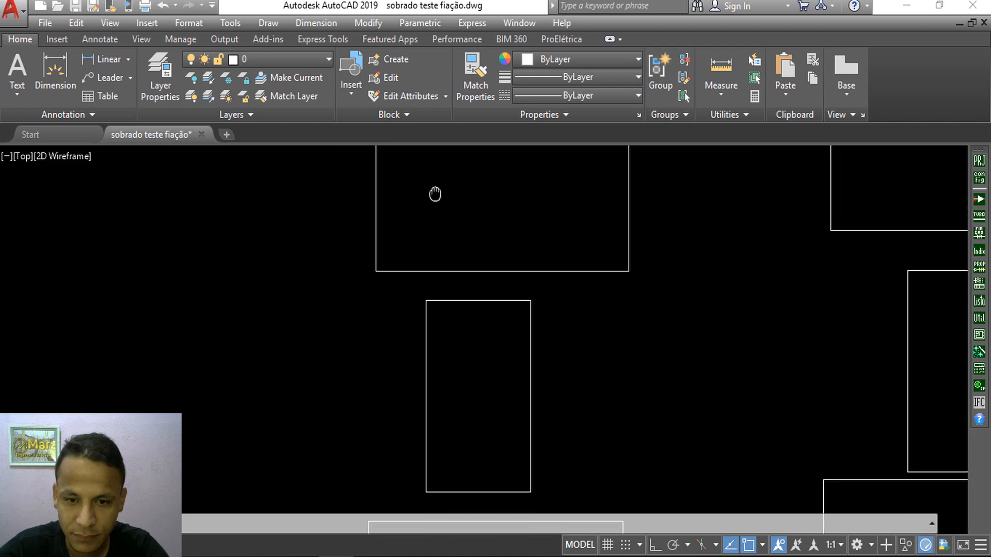
{"action": "scroll", "coordinate": [502, 345], "scroll_direction": "up", "scroll_amount": 4}
{"action": "scroll", "coordinate": [488, 291], "scroll_direction": "up", "scroll_amount": 2}
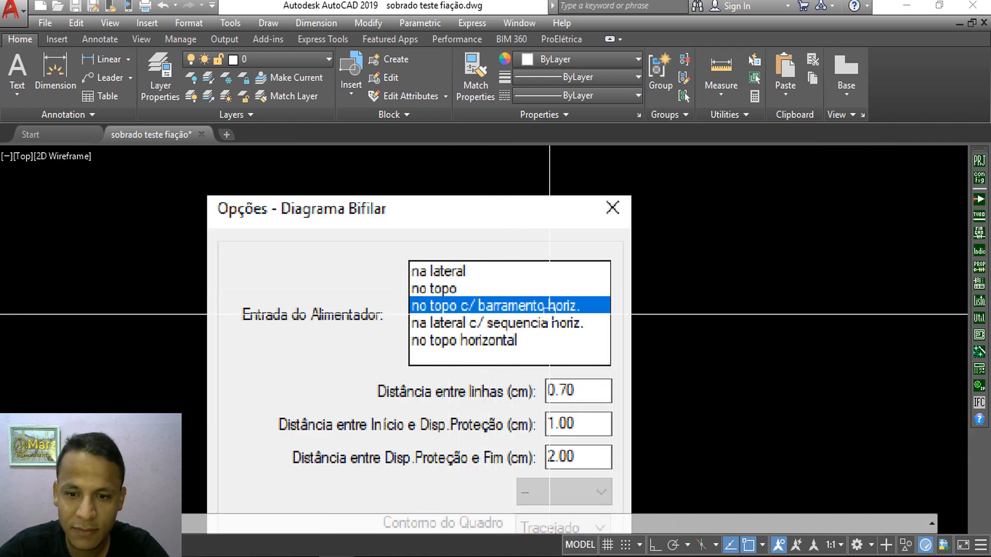
{"action": "scroll", "coordinate": [550, 314], "scroll_direction": "down", "scroll_amount": 3}
{"action": "scroll", "coordinate": [547, 396], "scroll_direction": "up", "scroll_amount": 3}
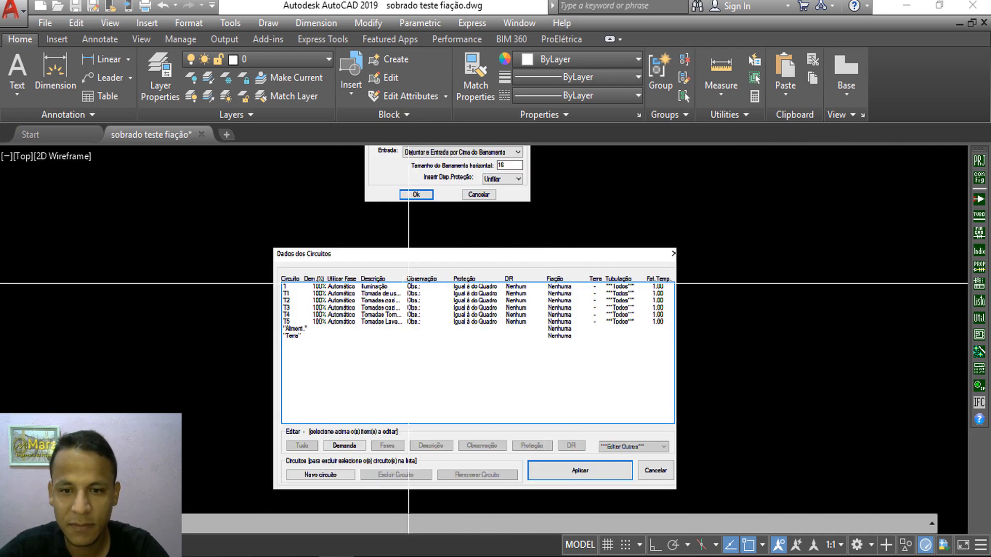
{"action": "scroll", "coordinate": [438, 287], "scroll_direction": "down", "scroll_amount": 1}
- Inspect the first lower-row diagram's horizontal busbar, circuit breakers and main breaker above the busbar
{"action": "middle_click_drag", "start_coordinate": [460, 324], "coordinate": [489, 542]}
{"action": "middle_click_drag", "start_coordinate": [491, 323], "coordinate": [495, 555]}
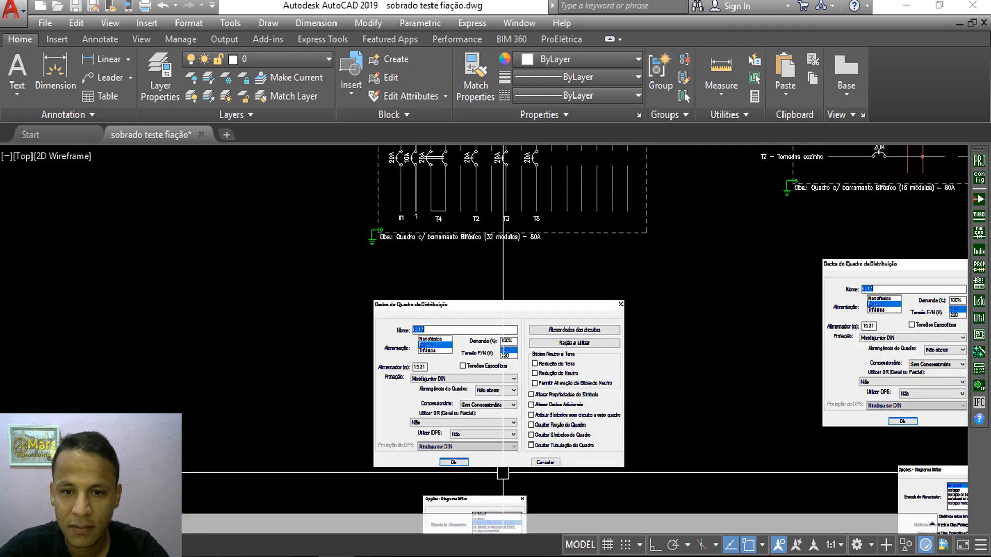
{"action": "middle_click_drag", "start_coordinate": [517, 403], "coordinate": [499, 521]}
{"action": "scroll", "coordinate": [524, 346], "scroll_direction": "up", "scroll_amount": 1}
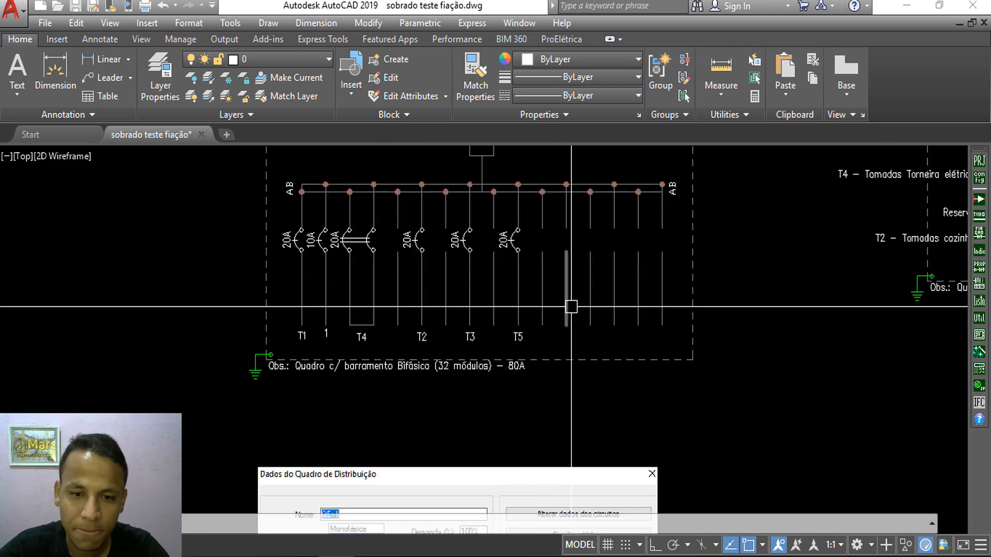
{"action": "scroll", "coordinate": [559, 271], "scroll_direction": "down", "scroll_amount": 1}
{"action": "middle_click_drag", "start_coordinate": [557, 267], "coordinate": [548, 348]}
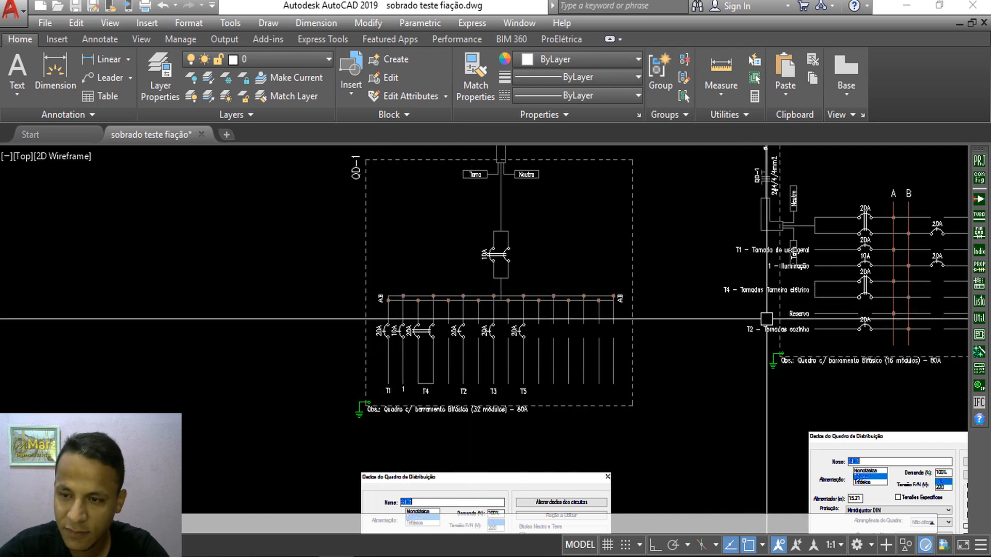
{"action": "middle_click_drag", "start_coordinate": [738, 296], "coordinate": [554, 362]}
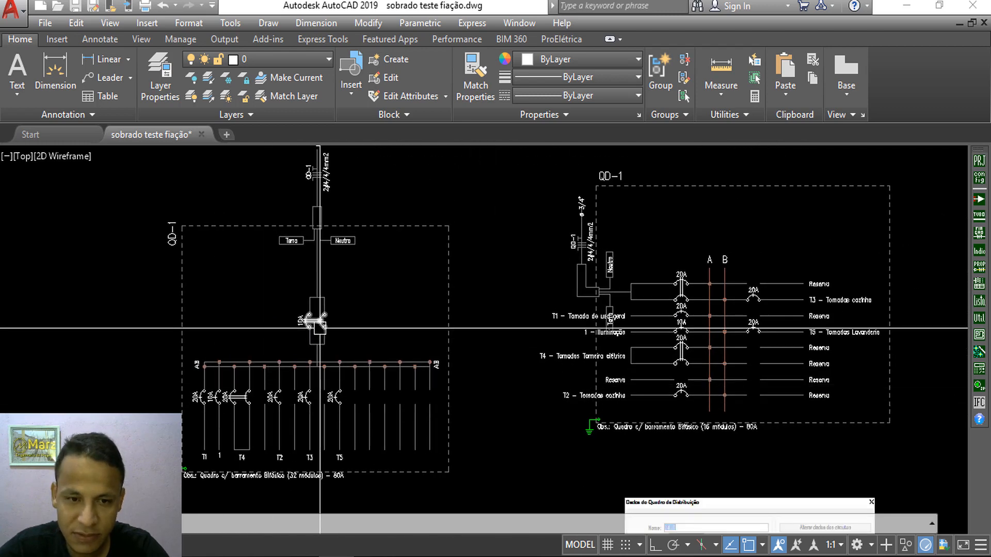
{"action": "scroll", "coordinate": [295, 329], "scroll_direction": "up", "scroll_amount": 3}
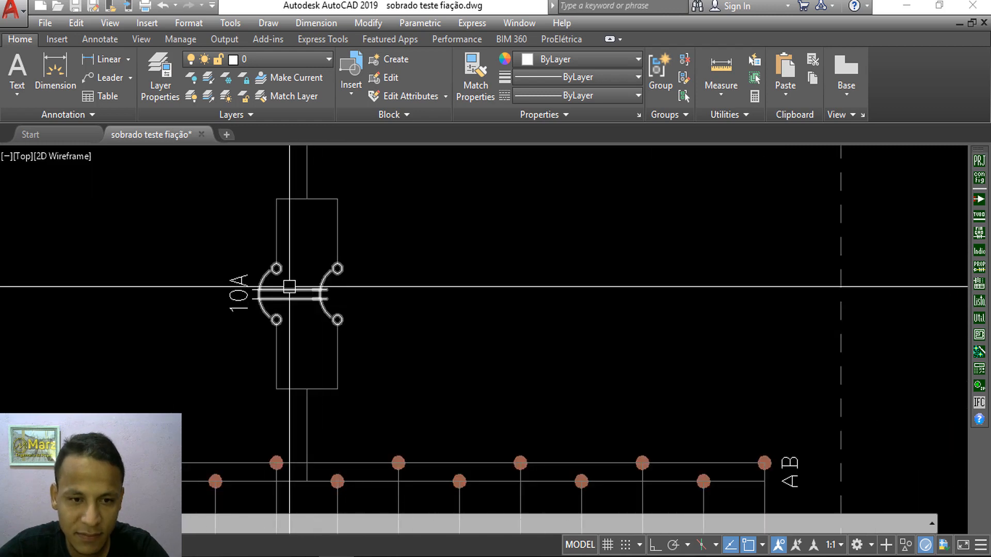
{"action": "scroll", "coordinate": [500, 294], "scroll_direction": "down", "scroll_amount": 1}
{"action": "mouse_move", "coordinate": [330, 296]}
{"action": "middle_mouse_down"}
{"action": "mouse_move", "coordinate": [500, 294]}
{"action": "mouse_move", "coordinate": [454, 303]}
{"action": "mouse_move", "coordinate": [457, 327]}
{"action": "middle_mouse_up"}
{"action": "scroll", "coordinate": [503, 299], "scroll_direction": "down", "scroll_amount": 2}
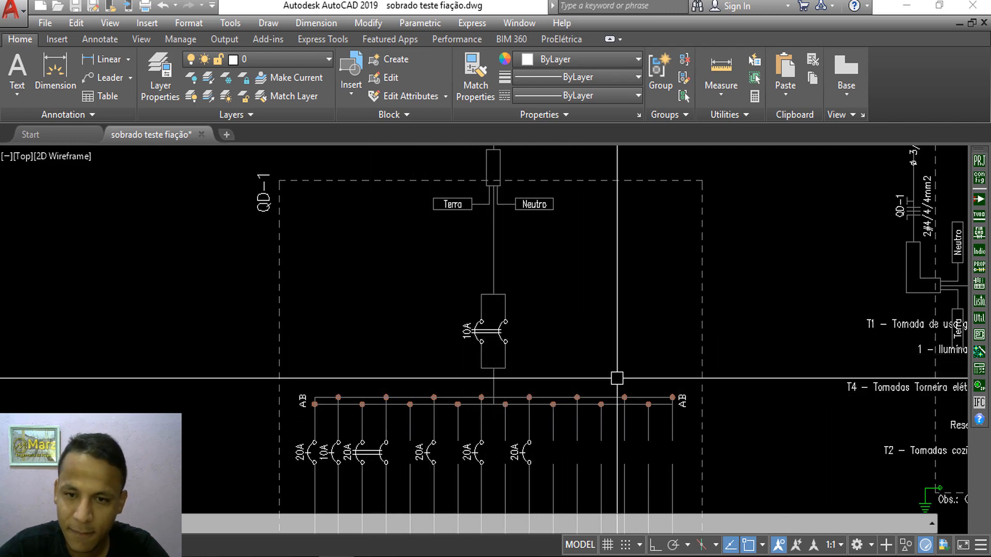
- Compare the overall layout of the first lower-row diagram with the neighbouring side-fed QD-1 diagrams
{"action": "scroll", "coordinate": [615, 378], "scroll_direction": "down", "scroll_amount": 4}
{"action": "middle_click_drag", "start_coordinate": [358, 251], "coordinate": [176, 210]}
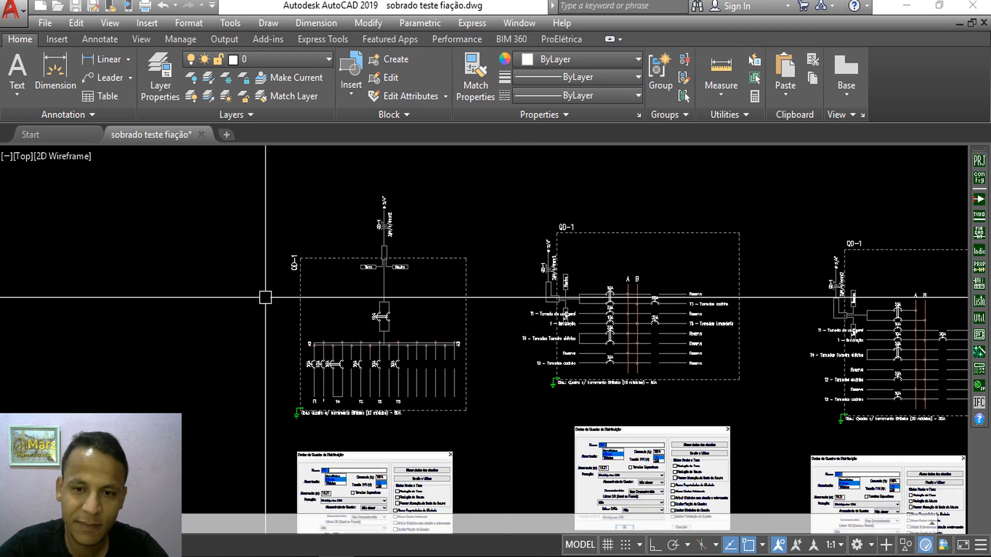
{"action": "middle_click_drag", "start_coordinate": [450, 271], "coordinate": [298, 253]}
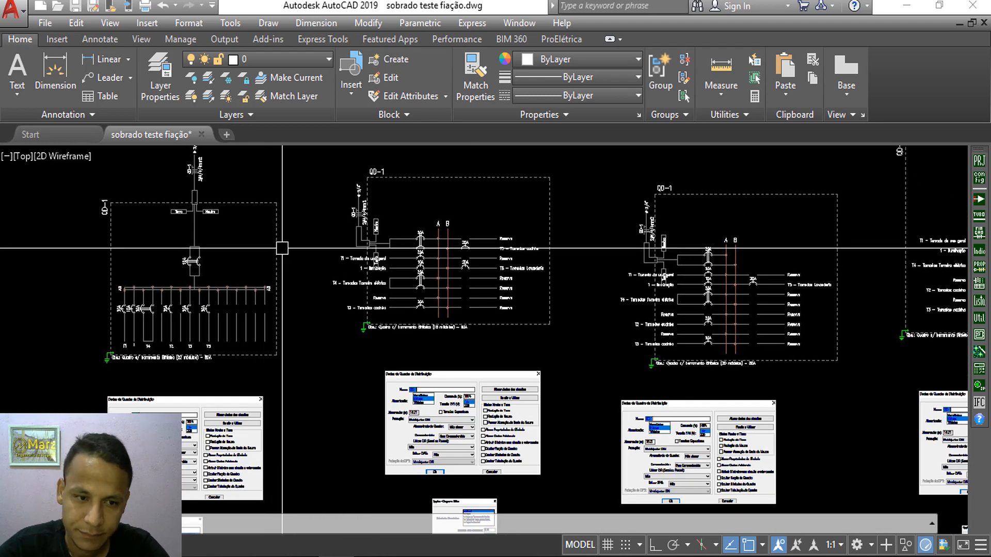
{"action": "middle_click_drag", "start_coordinate": [111, 320], "coordinate": [351, 325]}
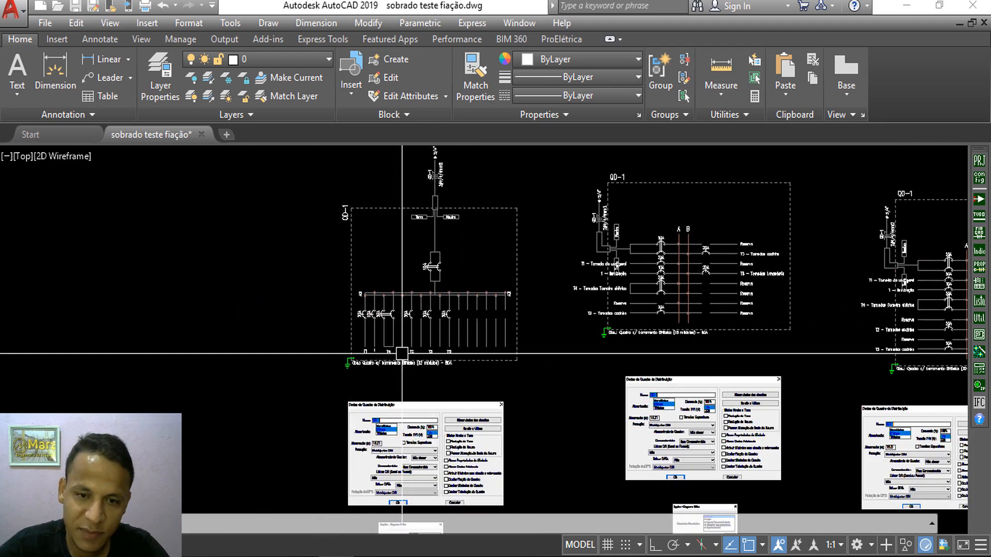
{"action": "middle_click_drag", "start_coordinate": [480, 285], "coordinate": [467, 351]}
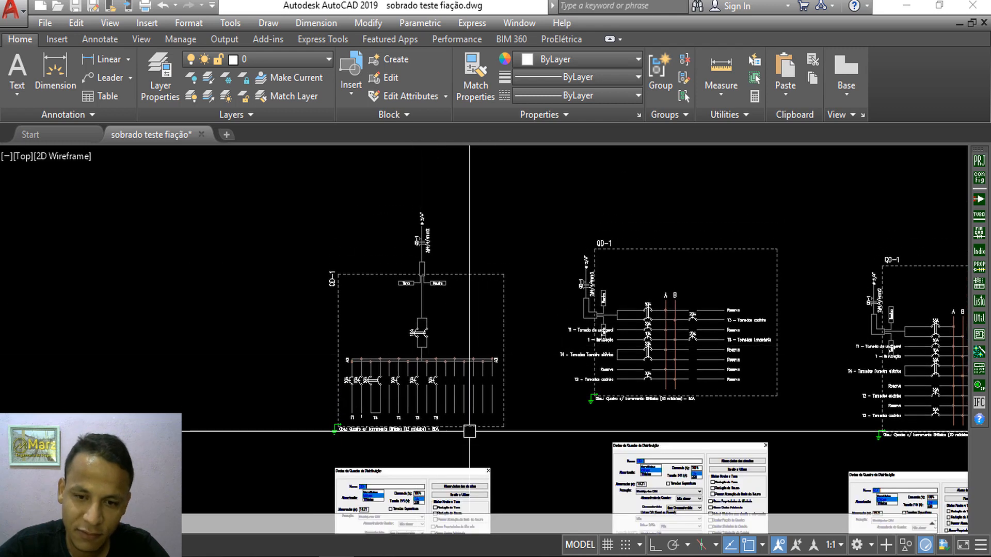
{"action": "scroll", "coordinate": [454, 352], "scroll_direction": "up", "scroll_amount": 4}
{"action": "scroll", "coordinate": [335, 336], "scroll_direction": "down", "scroll_amount": 2}
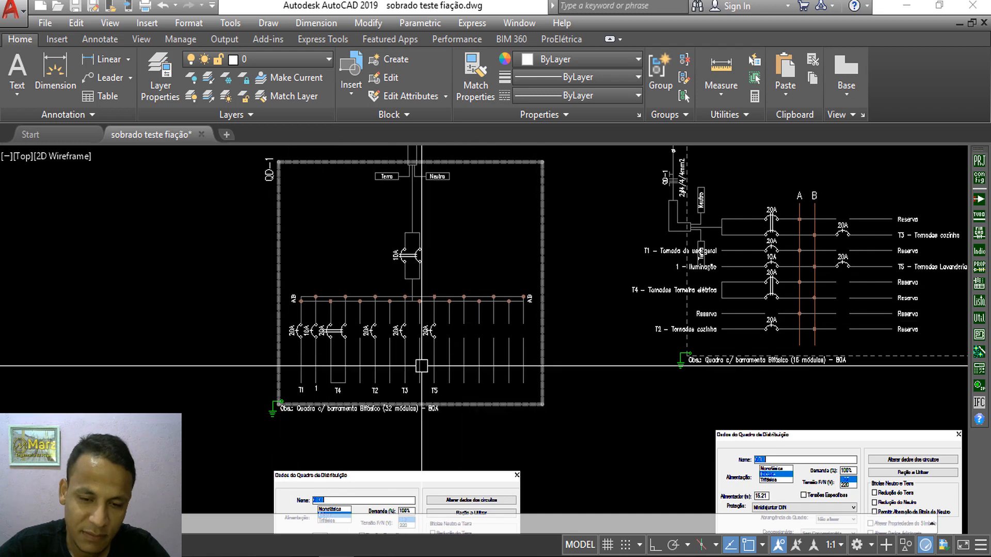
{"action": "scroll", "coordinate": [442, 394], "scroll_direction": "down", "scroll_amount": 4}
{"action": "scroll", "coordinate": [516, 418], "scroll_direction": "up", "scroll_amount": 3}
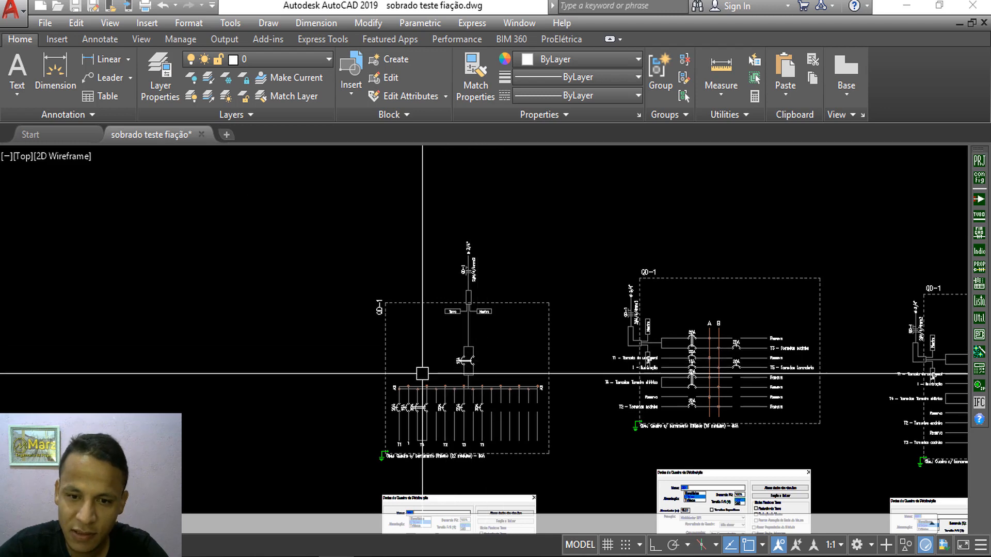
- Inspect the 20A main breaker and 25A DR with its Neutro connection in the upper row's third bifilar diagram
{"action": "scroll", "coordinate": [704, 206], "scroll_direction": "down", "scroll_amount": 4}
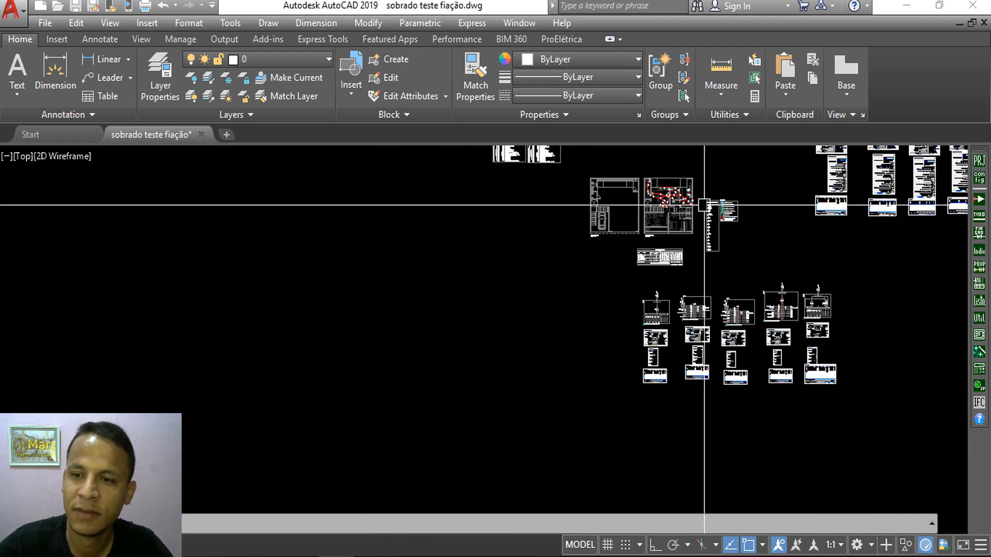
{"action": "scroll", "coordinate": [679, 232], "scroll_direction": "up", "scroll_amount": 8}
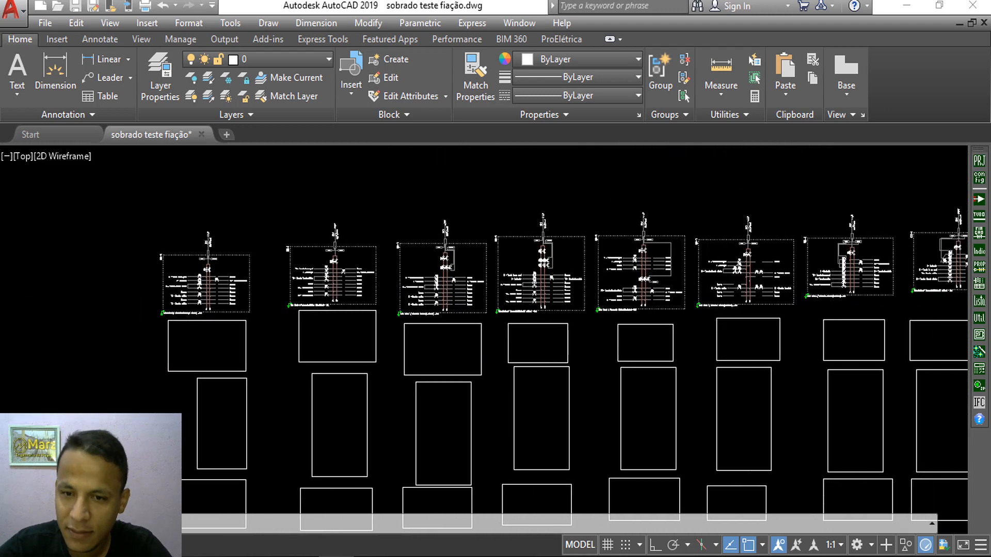
{"action": "scroll", "coordinate": [458, 212], "scroll_direction": "up", "scroll_amount": 10}
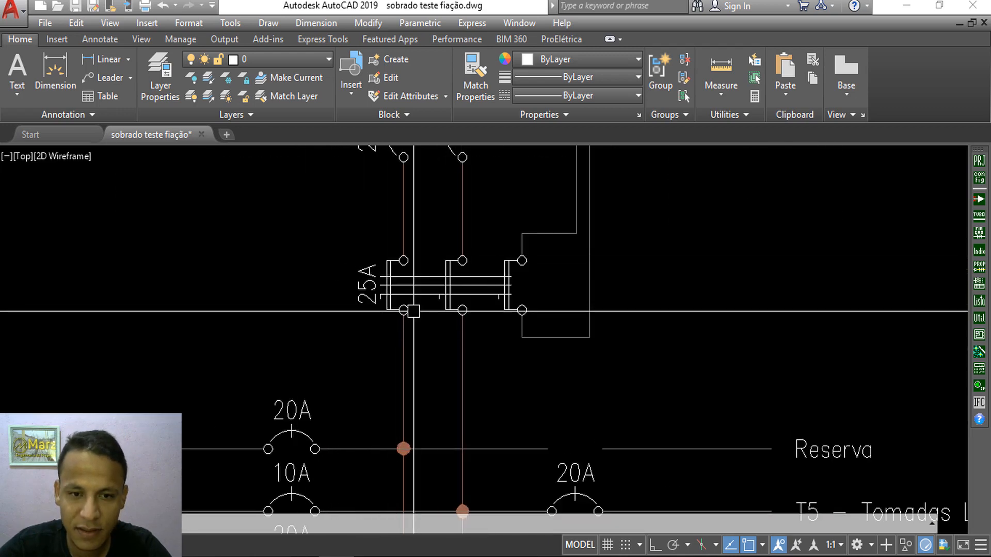
{"action": "scroll", "coordinate": [413, 312], "scroll_direction": "down", "scroll_amount": 4}
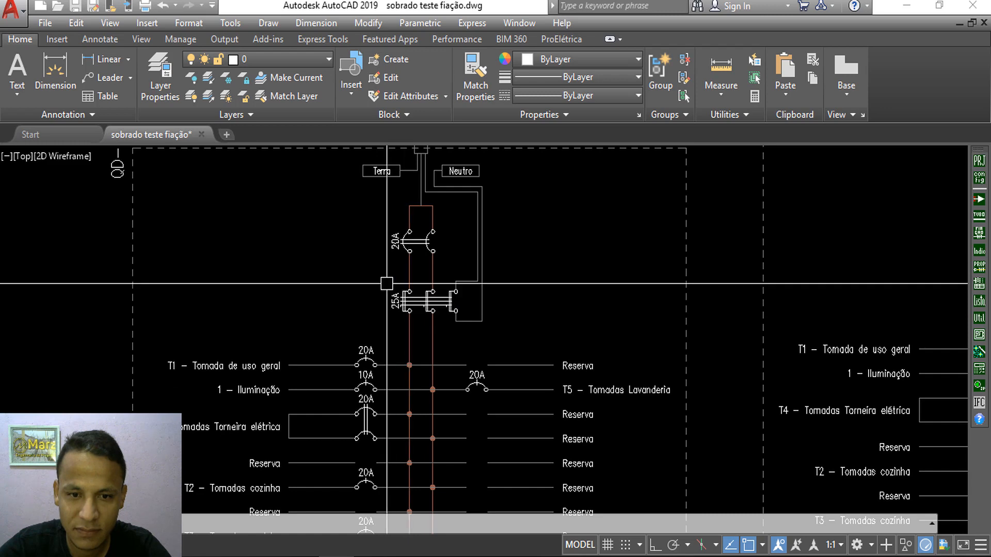
{"action": "scroll", "coordinate": [399, 295], "scroll_direction": "up", "scroll_amount": 2}
{"action": "scroll", "coordinate": [530, 284], "scroll_direction": "down", "scroll_amount": 4}
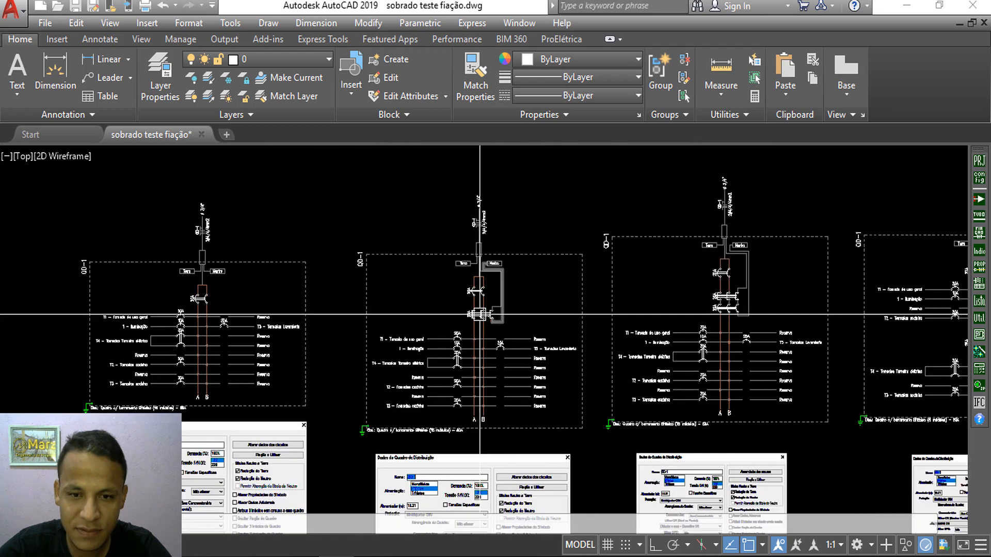
{"action": "scroll", "coordinate": [480, 314], "scroll_direction": "up", "scroll_amount": 4}
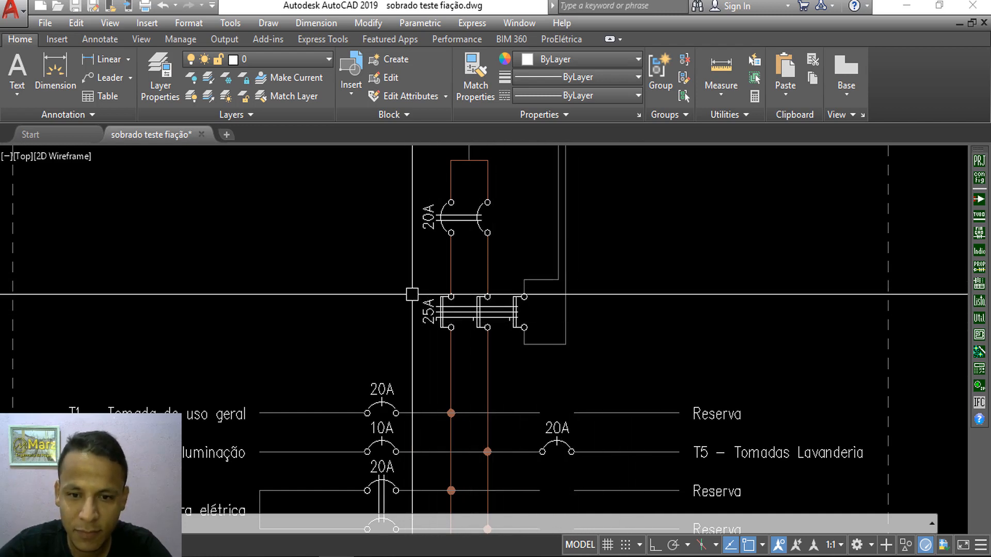
{"action": "scroll", "coordinate": [441, 333], "scroll_direction": "down", "scroll_amount": 6}
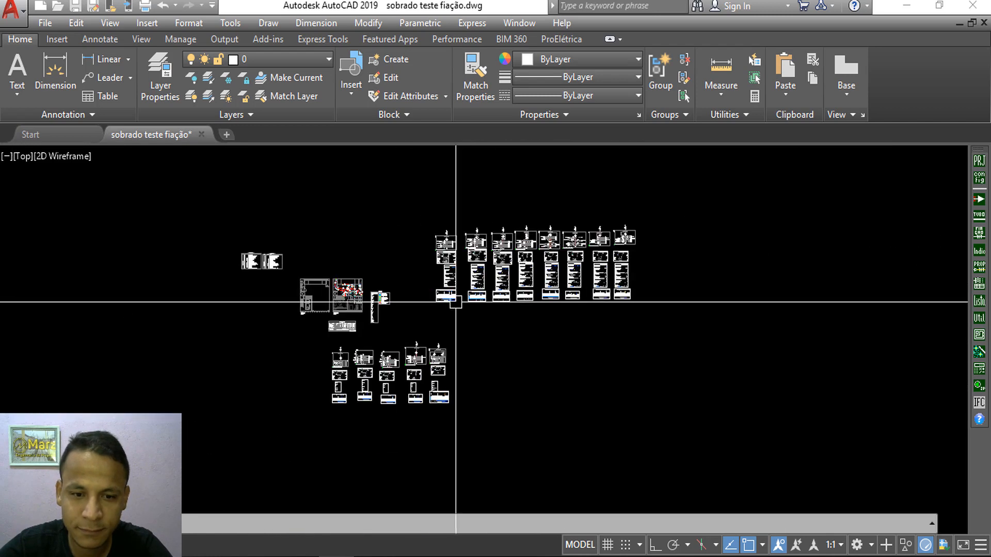
- Examine the second lower-row diagram's panel data image and the Entrada do Alimentador setting in its Opções - Diagrama Bifilar image
{"action": "scroll", "coordinate": [345, 391], "scroll_direction": "up", "scroll_amount": 5}
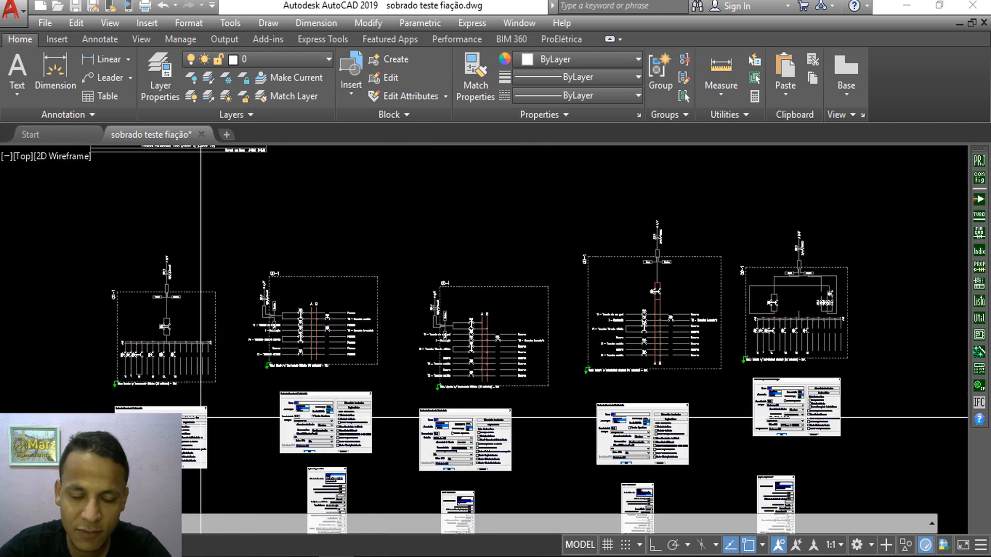
{"action": "scroll", "coordinate": [339, 435], "scroll_direction": "up", "scroll_amount": 2}
{"action": "mouse_move", "coordinate": [290, 370]}
{"action": "middle_mouse_down"}
{"action": "mouse_move", "coordinate": [350, 444]}
{"action": "mouse_move", "coordinate": [380, 525]}
{"action": "mouse_move", "coordinate": [383, 276]}
{"action": "middle_mouse_up"}
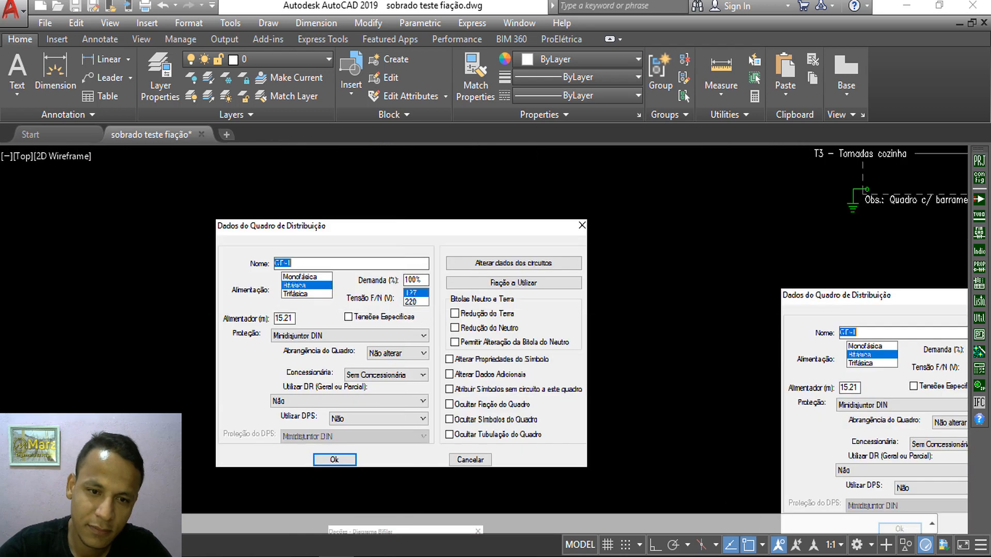
{"action": "scroll", "coordinate": [345, 367], "scroll_direction": "up", "scroll_amount": 2}
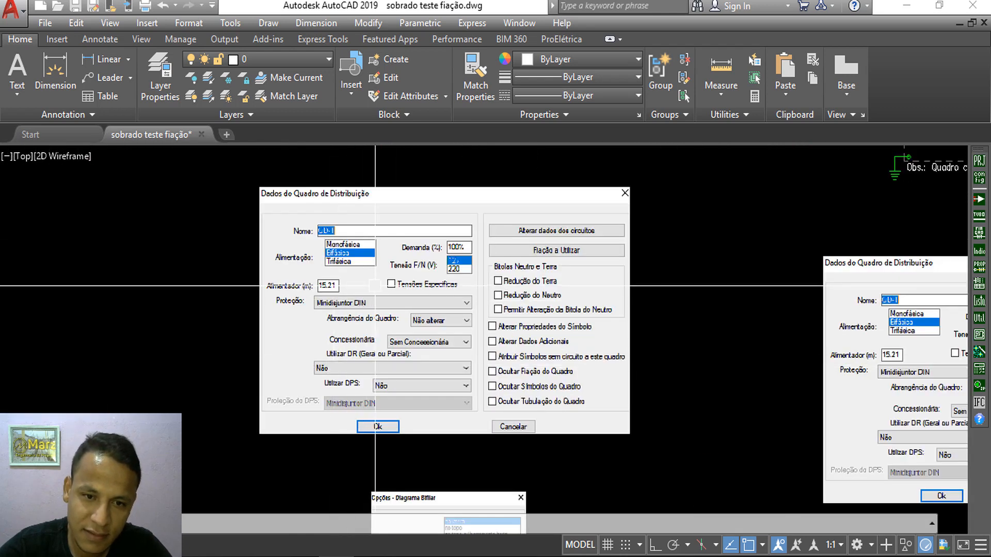
{"action": "scroll", "coordinate": [413, 322], "scroll_direction": "down", "scroll_amount": 2}
{"action": "scroll", "coordinate": [444, 466], "scroll_direction": "up", "scroll_amount": 2}
{"action": "scroll", "coordinate": [419, 320], "scroll_direction": "up", "scroll_amount": 3}
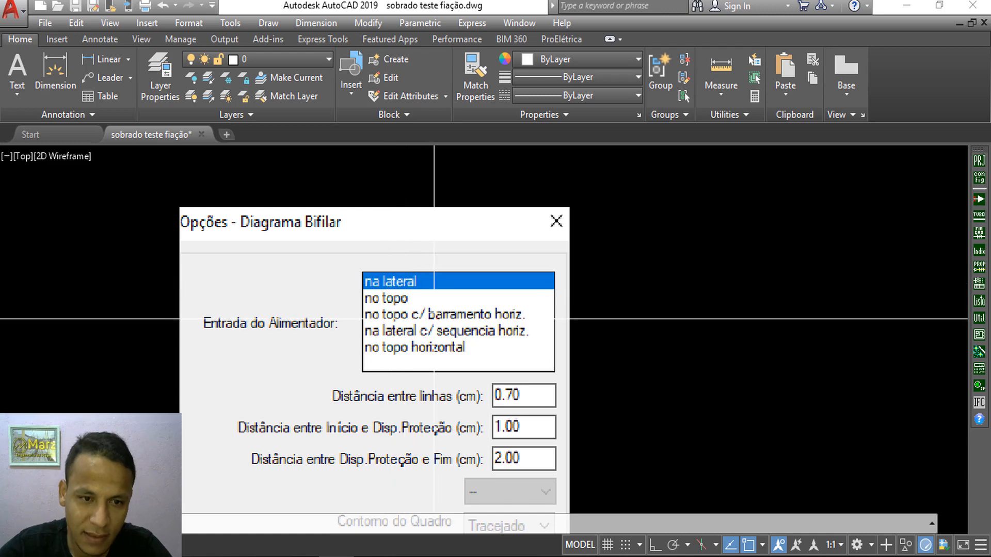
{"action": "scroll", "coordinate": [427, 307], "scroll_direction": "down", "scroll_amount": 3}
{"action": "middle_click_drag", "start_coordinate": [427, 302], "coordinate": [428, 216]}
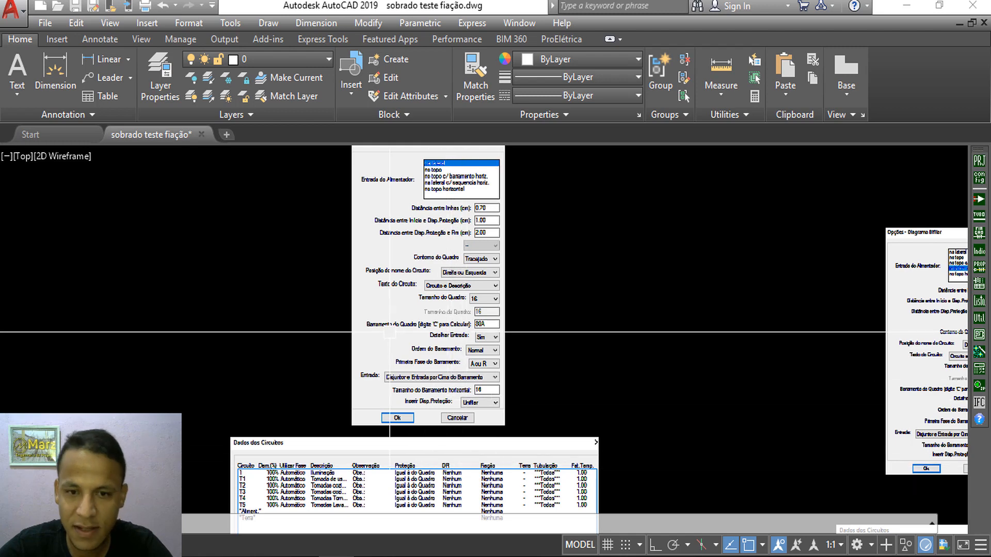
- Inspect the second lower-row diagram's side feeder entry, Neutro and Terra connections, and circuit layout on busbars A and B
{"action": "scroll", "coordinate": [389, 332], "scroll_direction": "down", "scroll_amount": 3}
{"action": "scroll", "coordinate": [368, 210], "scroll_direction": "up", "scroll_amount": 4}
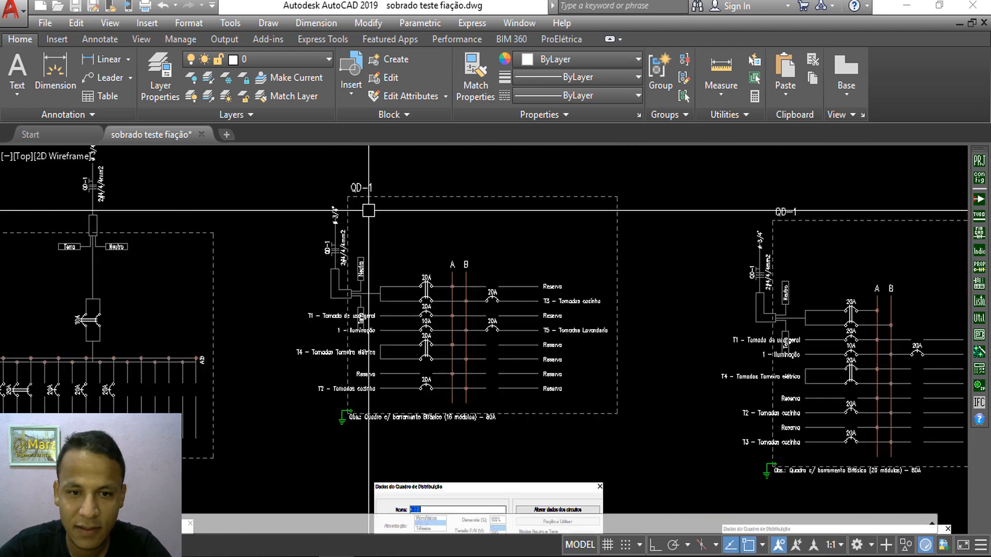
{"action": "scroll", "coordinate": [343, 305], "scroll_direction": "up", "scroll_amount": 2}
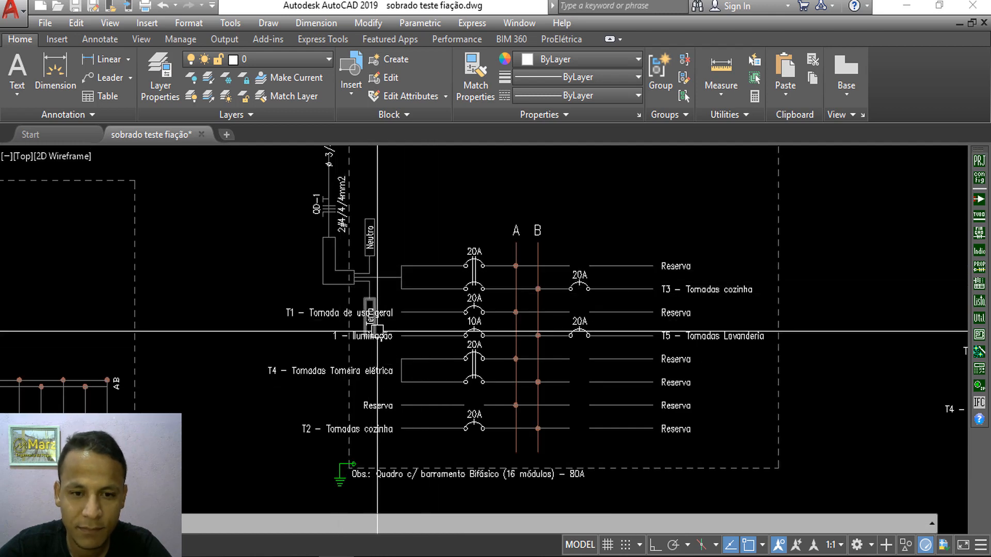
{"action": "scroll", "coordinate": [377, 332], "scroll_direction": "up", "scroll_amount": 5}
{"action": "scroll", "coordinate": [374, 317], "scroll_direction": "down", "scroll_amount": 5}
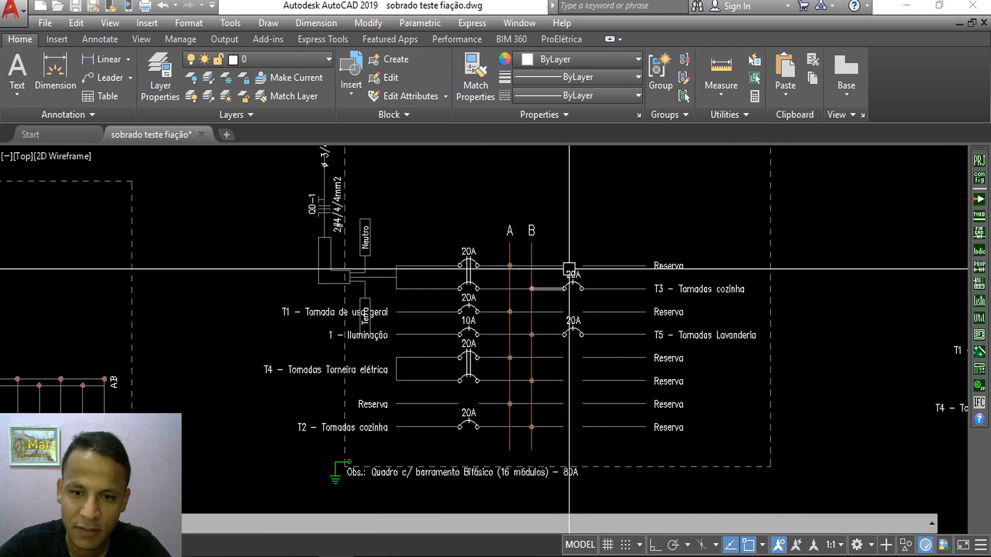
- Check the third lower-row diagram's panel data image and the Entrada do Alimentador option in its bifilar options image
{"action": "scroll", "coordinate": [570, 269], "scroll_direction": "down", "scroll_amount": 5}
{"action": "middle_click_drag", "start_coordinate": [330, 349], "coordinate": [326, 285]}
{"action": "scroll", "coordinate": [473, 444], "scroll_direction": "up", "scroll_amount": 2}
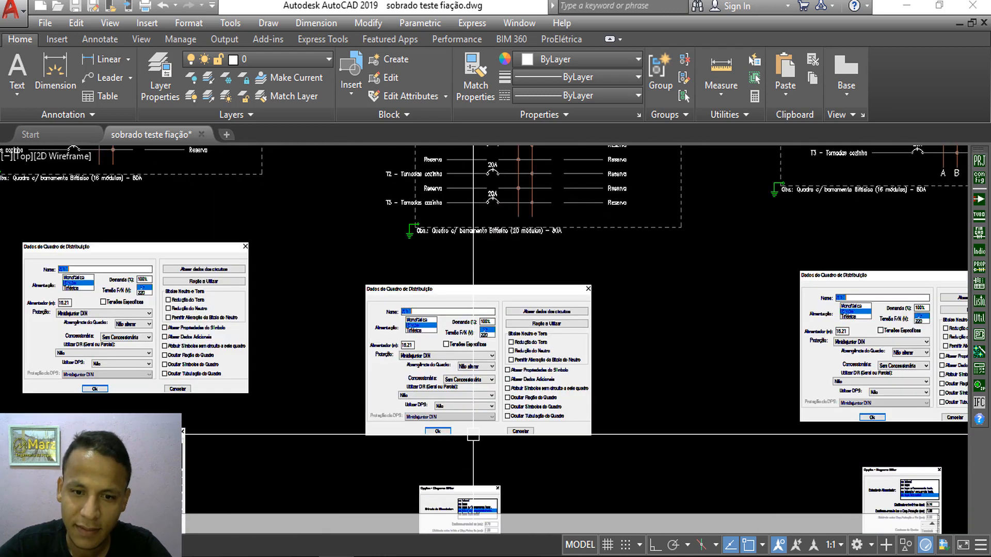
{"action": "scroll", "coordinate": [449, 328], "scroll_direction": "down", "scroll_amount": 2}
{"action": "scroll", "coordinate": [480, 387], "scroll_direction": "up", "scroll_amount": 8}
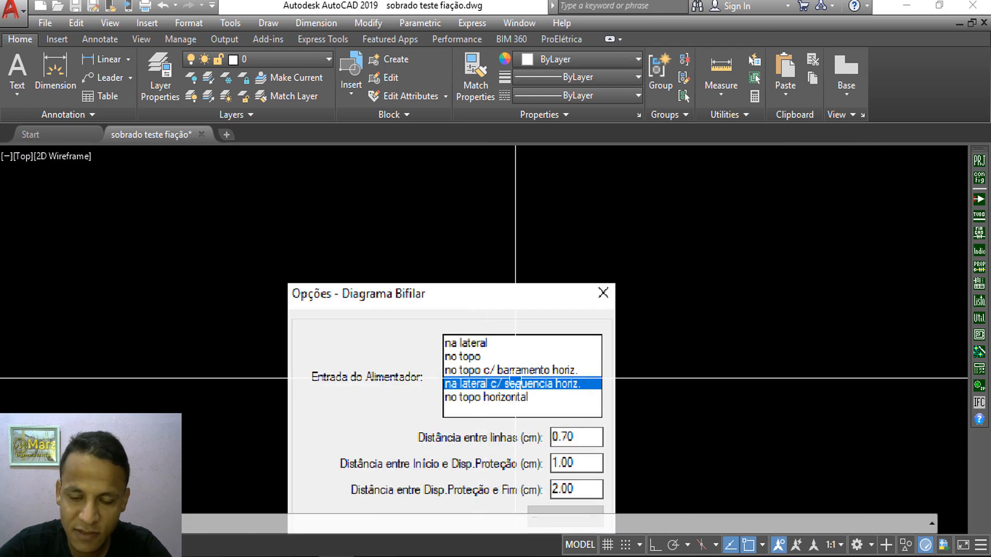
- Compare the side feeder entry and circuit sequence on busbars A and B between the second and third lower-row diagrams
{"action": "scroll", "coordinate": [518, 383], "scroll_direction": "down", "scroll_amount": 6}
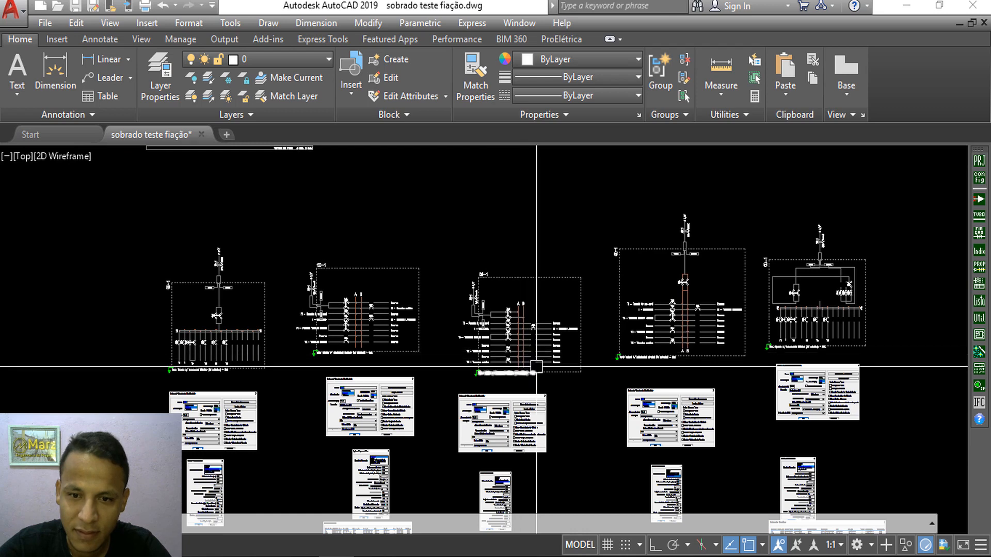
{"action": "scroll", "coordinate": [511, 327], "scroll_direction": "up", "scroll_amount": 4}
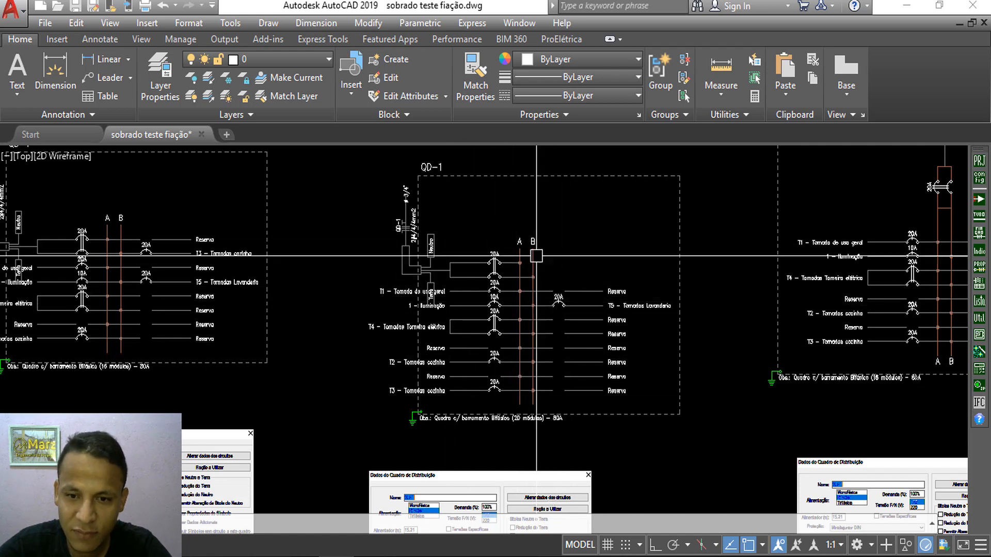
{"action": "middle_click_drag", "start_coordinate": [159, 262], "coordinate": [310, 289]}
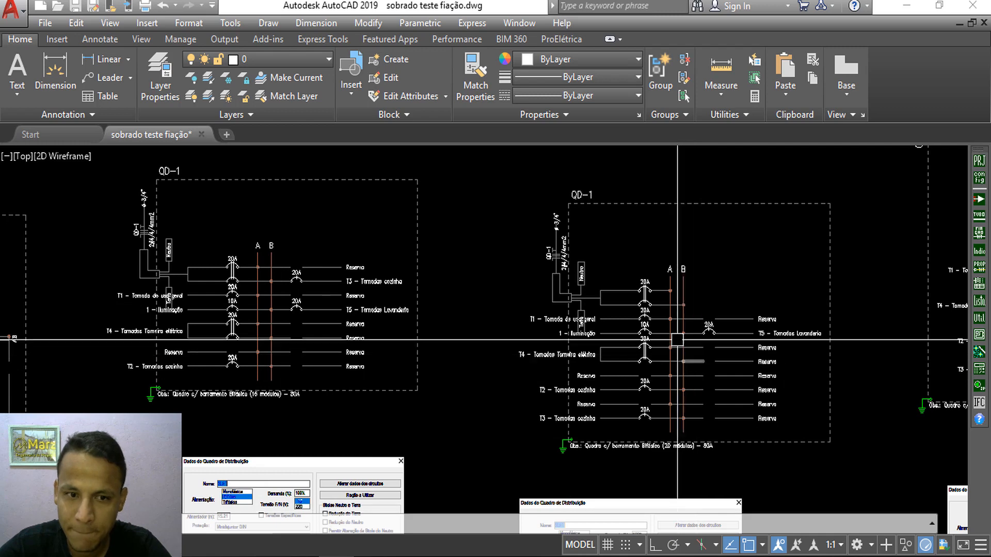
{"action": "scroll", "coordinate": [677, 339], "scroll_direction": "down", "scroll_amount": 4}
- Examine the fourth lower-row diagram's top feeder entry, 20A main breaker and circuits along the vertical busbars
{"action": "scroll", "coordinate": [485, 301], "scroll_direction": "up", "scroll_amount": 5}
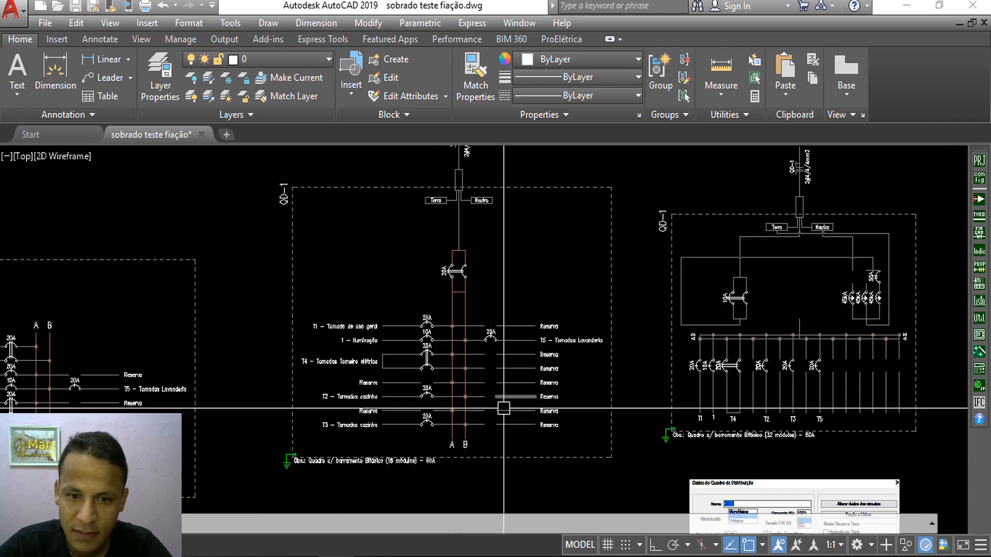
{"action": "scroll", "coordinate": [503, 405], "scroll_direction": "down", "scroll_amount": 3}
{"action": "scroll", "coordinate": [460, 421], "scroll_direction": "down", "scroll_amount": 2}
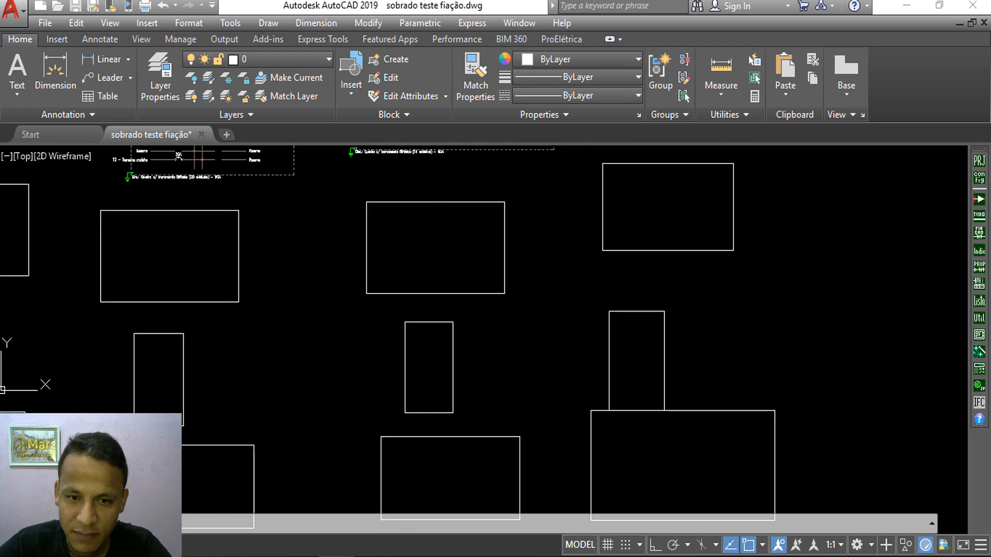
{"action": "scroll", "coordinate": [462, 211], "scroll_direction": "up", "scroll_amount": 6}
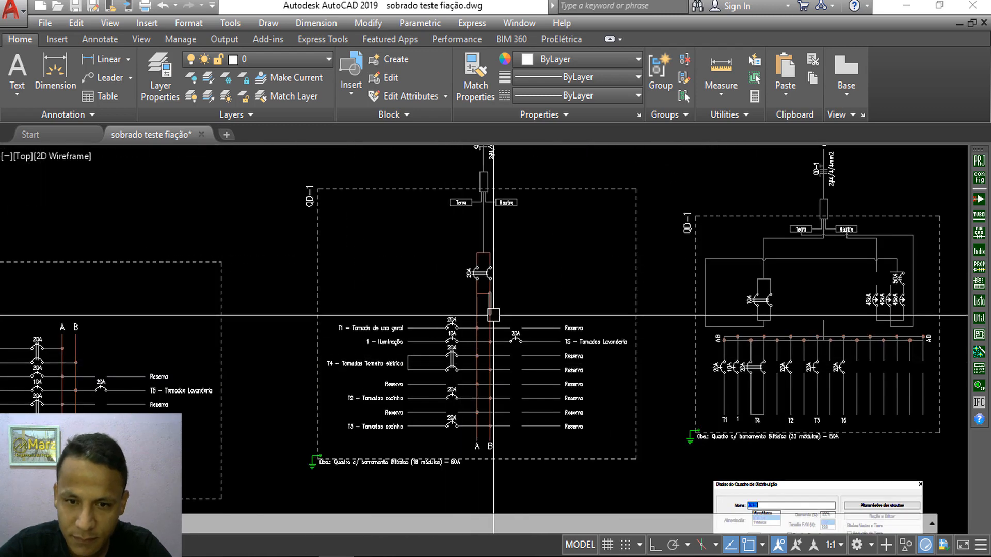
{"action": "scroll", "coordinate": [490, 316], "scroll_direction": "up", "scroll_amount": 3}
{"action": "scroll", "coordinate": [476, 316], "scroll_direction": "down", "scroll_amount": 6}
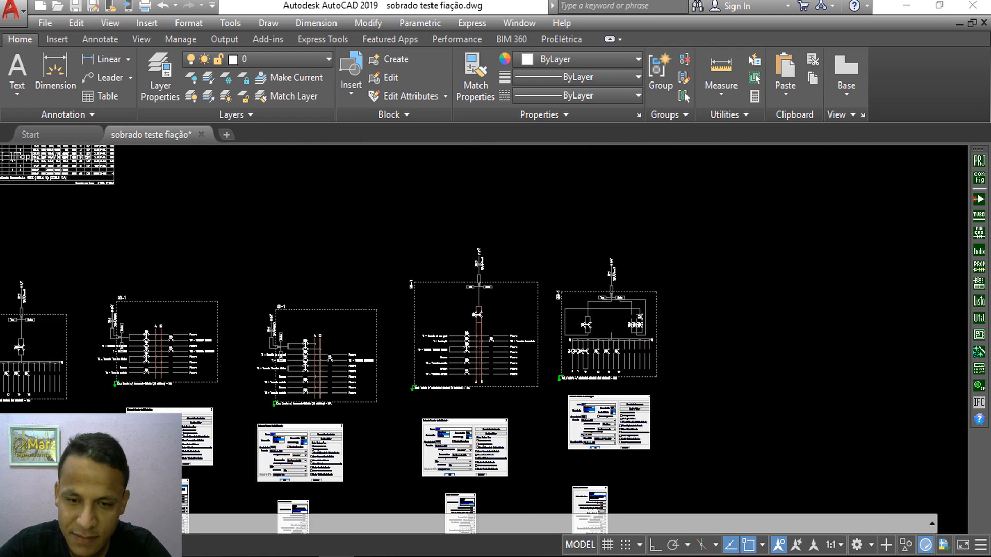
- Check the Entrada do Alimentador and remaining bifilar options of the fourth lower-row diagram, plus its Dados dos Circuitos image
{"action": "scroll", "coordinate": [462, 405], "scroll_direction": "down", "scroll_amount": 2}
{"action": "scroll", "coordinate": [473, 332], "scroll_direction": "up", "scroll_amount": 7}
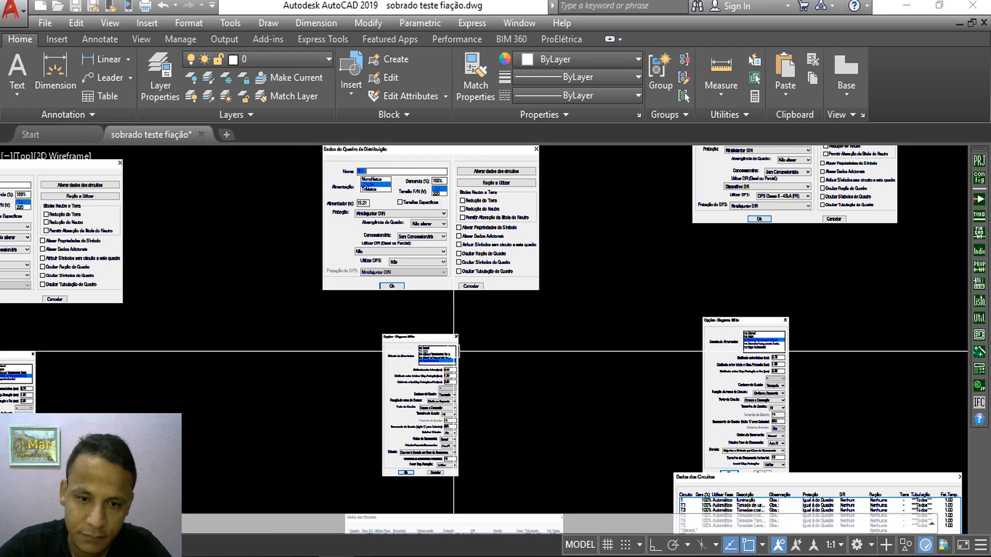
{"action": "scroll", "coordinate": [444, 217], "scroll_direction": "down", "scroll_amount": 1}
{"action": "middle_click_drag", "start_coordinate": [444, 368], "coordinate": [459, 251]}
{"action": "scroll", "coordinate": [444, 217], "scroll_direction": "up", "scroll_amount": 4}
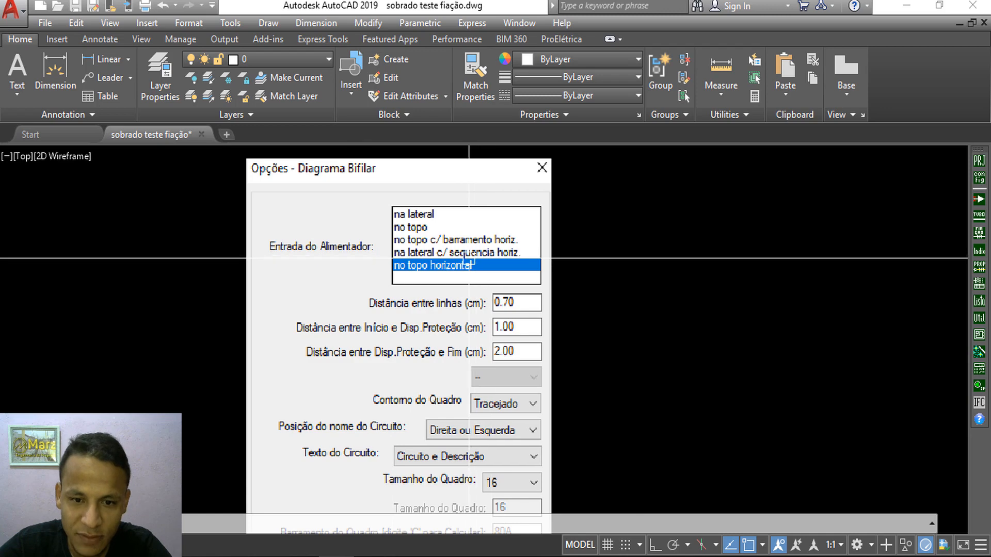
{"action": "scroll", "coordinate": [553, 317], "scroll_direction": "down", "scroll_amount": 5}
{"action": "scroll", "coordinate": [560, 338], "scroll_direction": "up", "scroll_amount": 3}
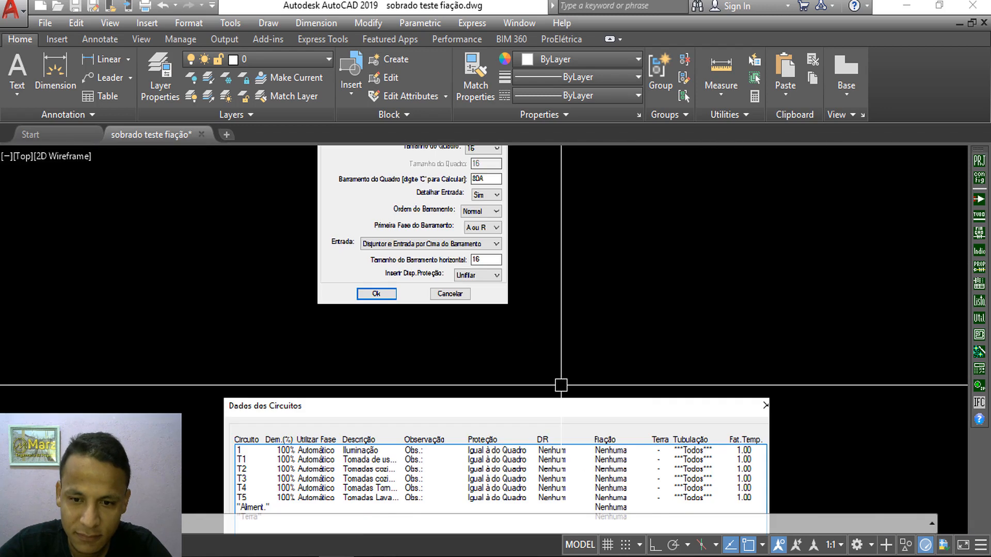
- Inspect the short line joining busbars A and B below the 20A main breaker in the fourth lower-row diagram
{"action": "scroll", "coordinate": [522, 350], "scroll_direction": "down", "scroll_amount": 3}
{"action": "middle_click_drag", "start_coordinate": [522, 350], "coordinate": [516, 486]}
{"action": "scroll", "coordinate": [525, 312], "scroll_direction": "up", "scroll_amount": 4}
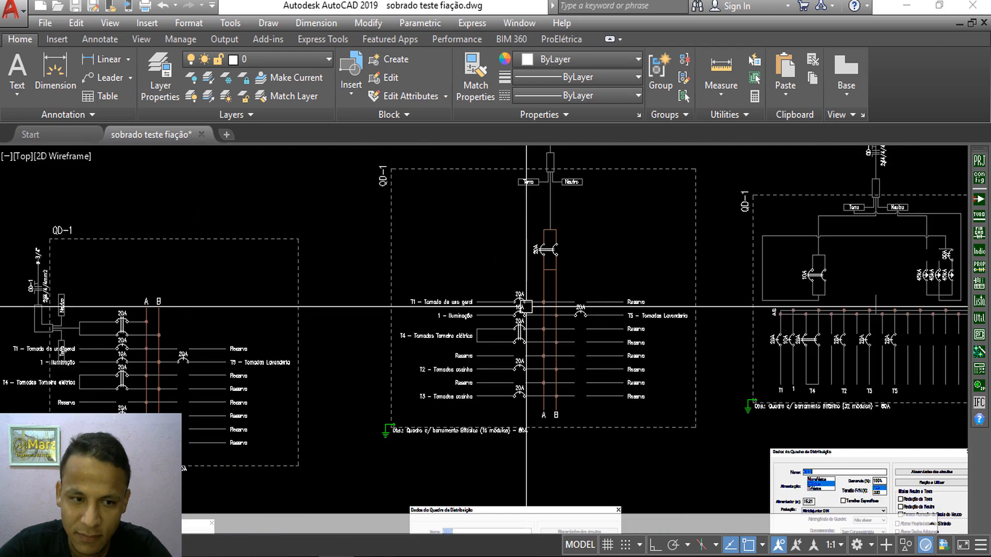
{"action": "scroll", "coordinate": [561, 267], "scroll_direction": "up", "scroll_amount": 4}
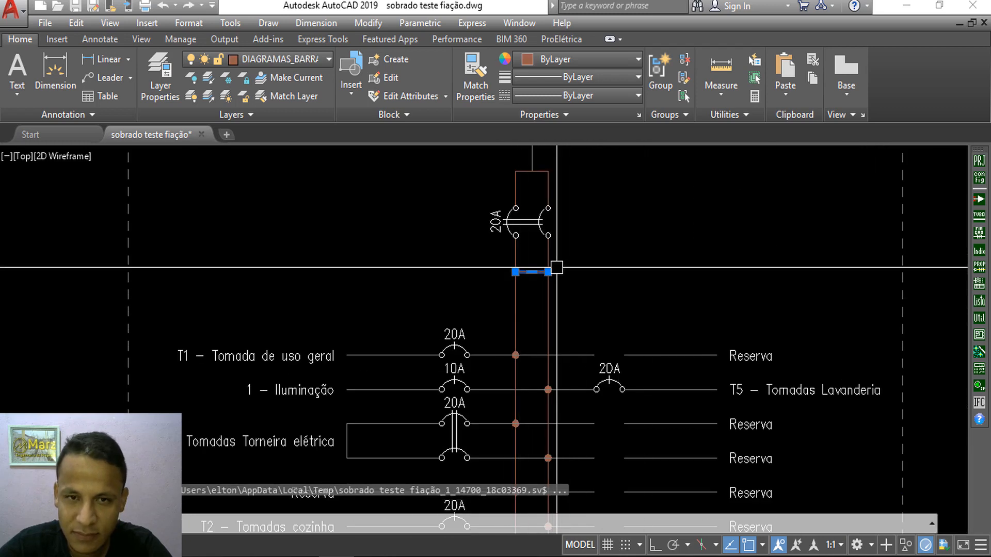
{"action": "scroll", "coordinate": [570, 260], "scroll_direction": "down", "scroll_amount": 6}
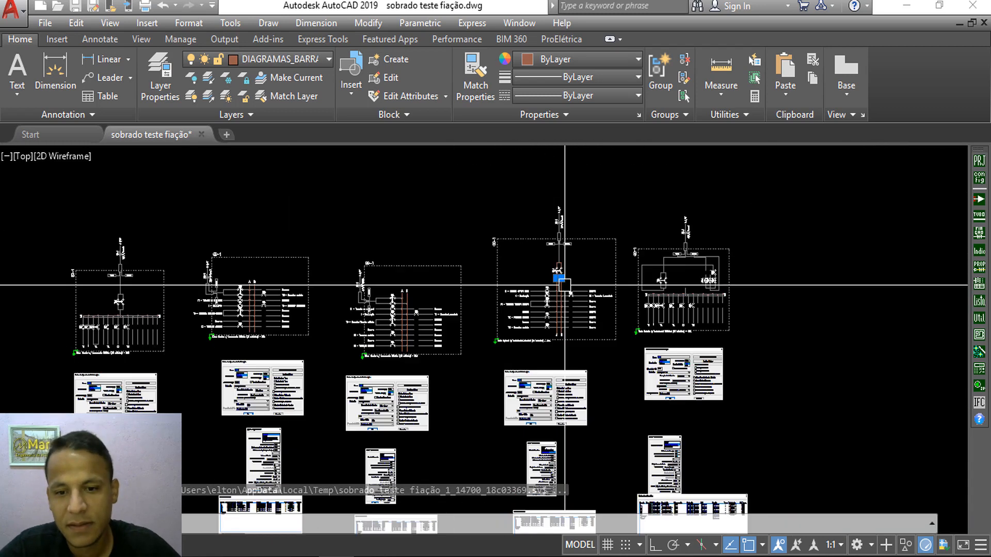
{"action": "scroll", "coordinate": [571, 279], "scroll_direction": "up", "scroll_amount": 3}
{"action": "key", "text": "Escape"}
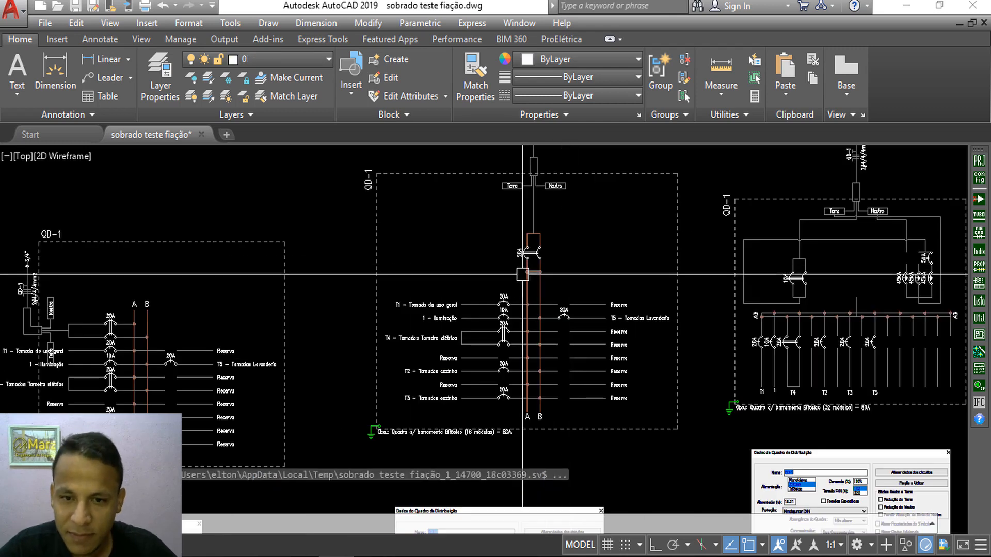
{"action": "scroll", "coordinate": [571, 277], "scroll_direction": "up", "scroll_amount": 4}
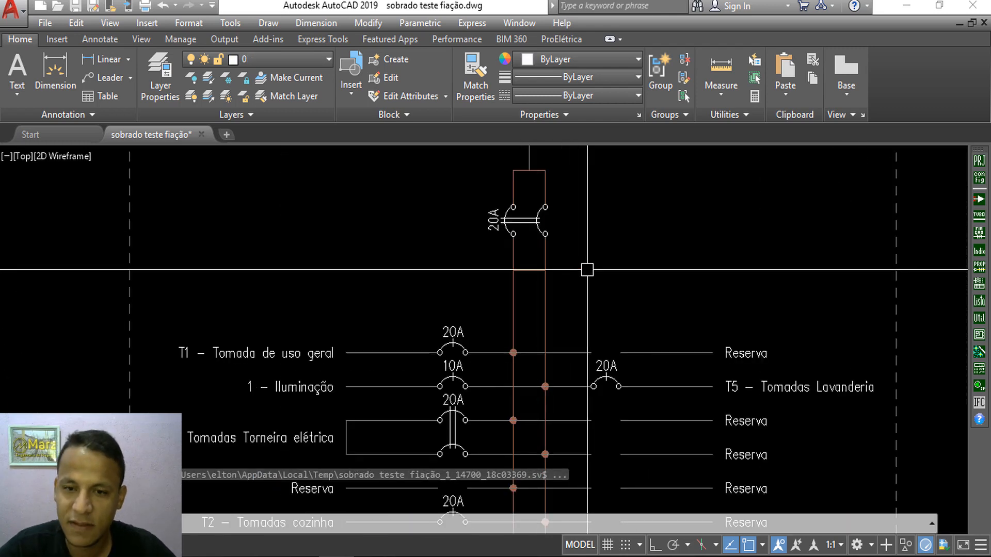
{"action": "scroll", "coordinate": [573, 230], "scroll_direction": "down", "scroll_amount": 5}
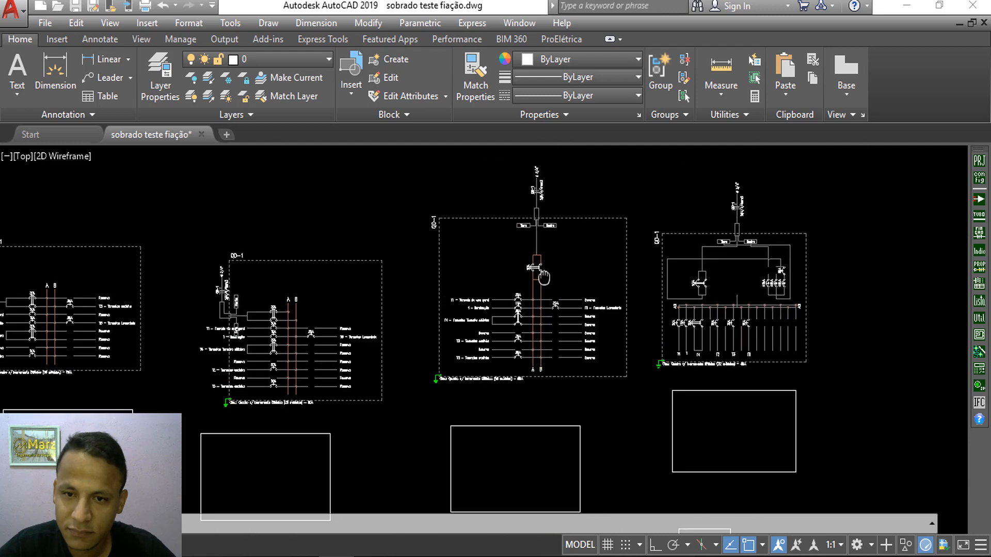
- Review the fourth lower-row diagram's top feeder entry against the Entrada do Alimentador setting in its options image
{"action": "scroll", "coordinate": [511, 238], "scroll_direction": "up", "scroll_amount": 2}
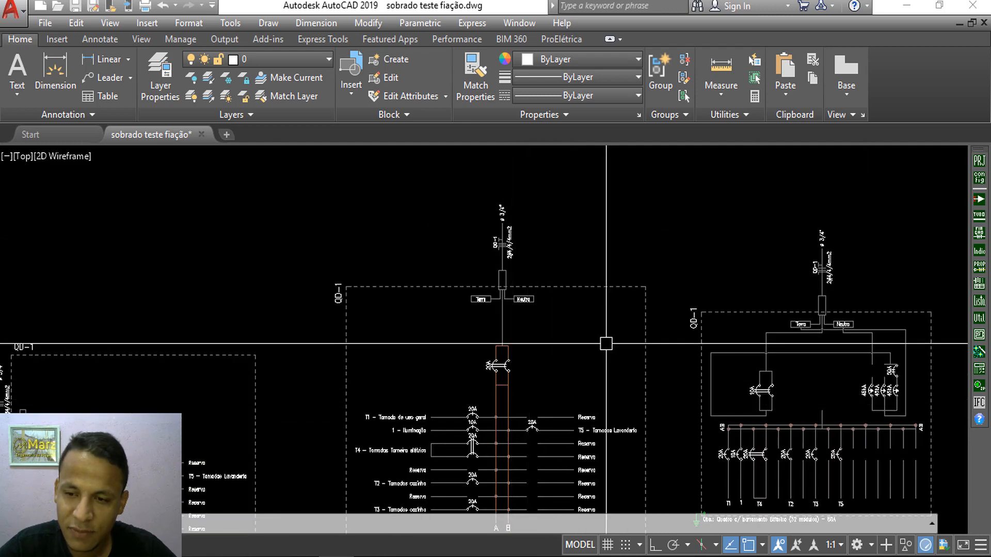
{"action": "mouse_move", "coordinate": [580, 291]}
{"action": "middle_mouse_down"}
{"action": "mouse_move", "coordinate": [537, 239]}
{"action": "mouse_move", "coordinate": [543, 163]}
{"action": "middle_mouse_up"}
{"action": "scroll", "coordinate": [486, 389], "scroll_direction": "down", "scroll_amount": 3}
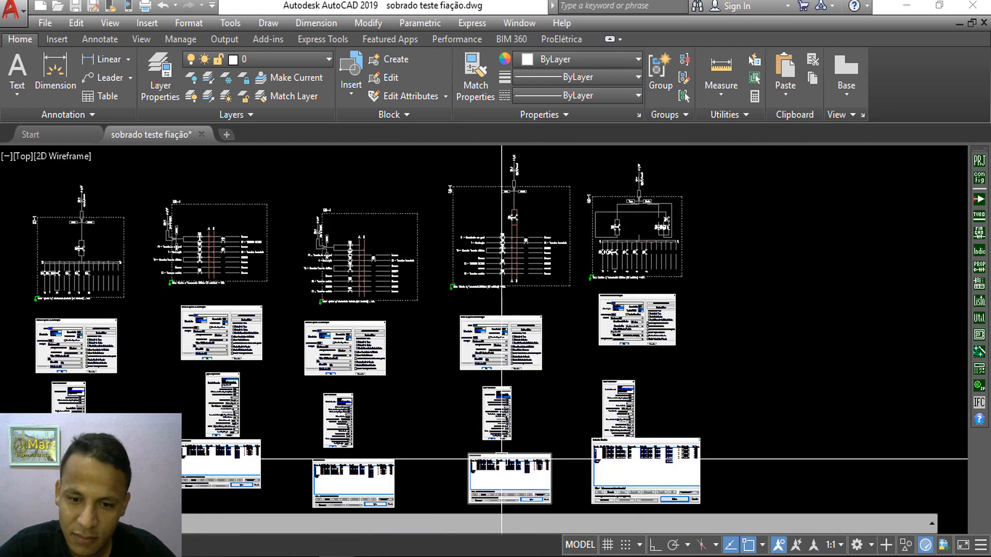
{"action": "scroll", "coordinate": [516, 374], "scroll_direction": "up", "scroll_amount": 6}
{"action": "scroll", "coordinate": [511, 404], "scroll_direction": "up", "scroll_amount": 3}
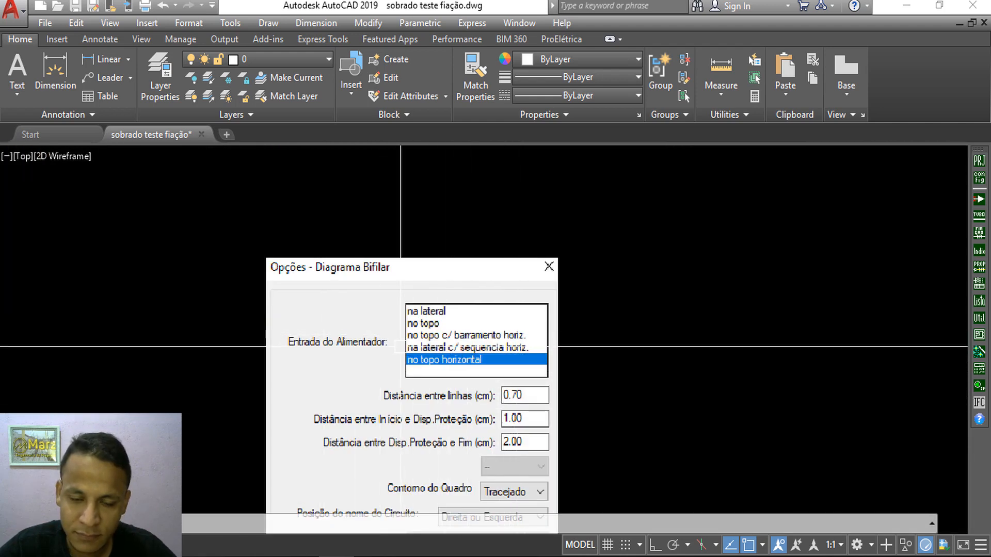
- Examine the fifth lower-row diagram's Entrada do Alimentador option and the DR and DPS settings in its panel data image
{"action": "scroll", "coordinate": [400, 347], "scroll_direction": "down", "scroll_amount": 4}
{"action": "mouse_move", "coordinate": [452, 353]}
{"action": "middle_mouse_down"}
{"action": "mouse_move", "coordinate": [241, 515]}
{"action": "mouse_move", "coordinate": [239, 538]}
{"action": "middle_mouse_up"}
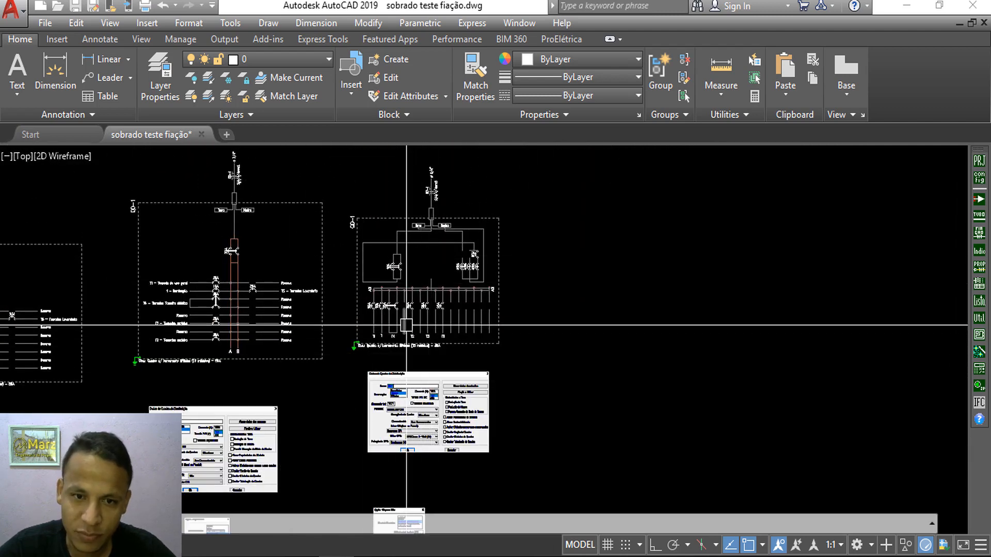
{"action": "middle_click_drag", "start_coordinate": [414, 373], "coordinate": [453, 196]}
{"action": "scroll", "coordinate": [443, 336], "scroll_direction": "up", "scroll_amount": 6}
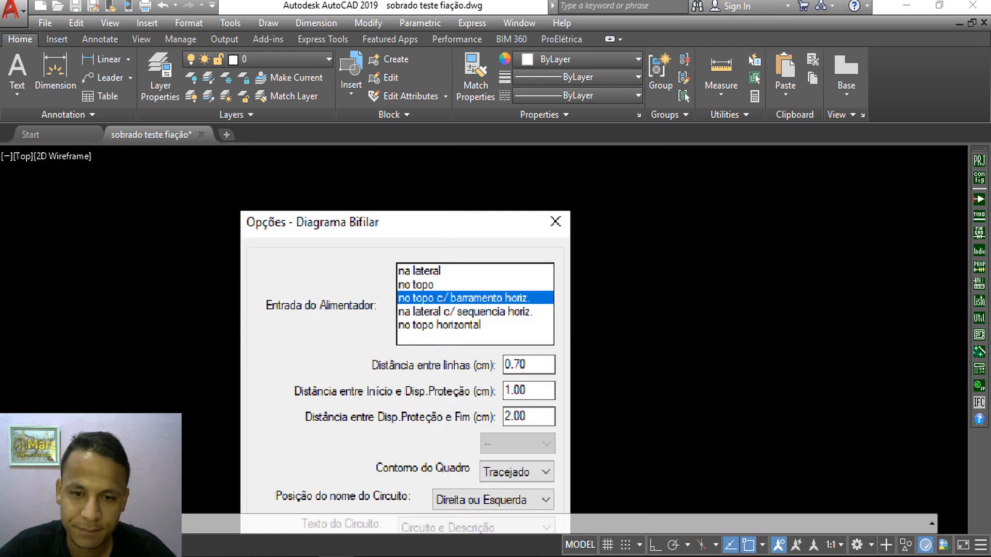
{"action": "scroll", "coordinate": [454, 268], "scroll_direction": "down", "scroll_amount": 6}
{"action": "scroll", "coordinate": [448, 271], "scroll_direction": "up", "scroll_amount": 5}
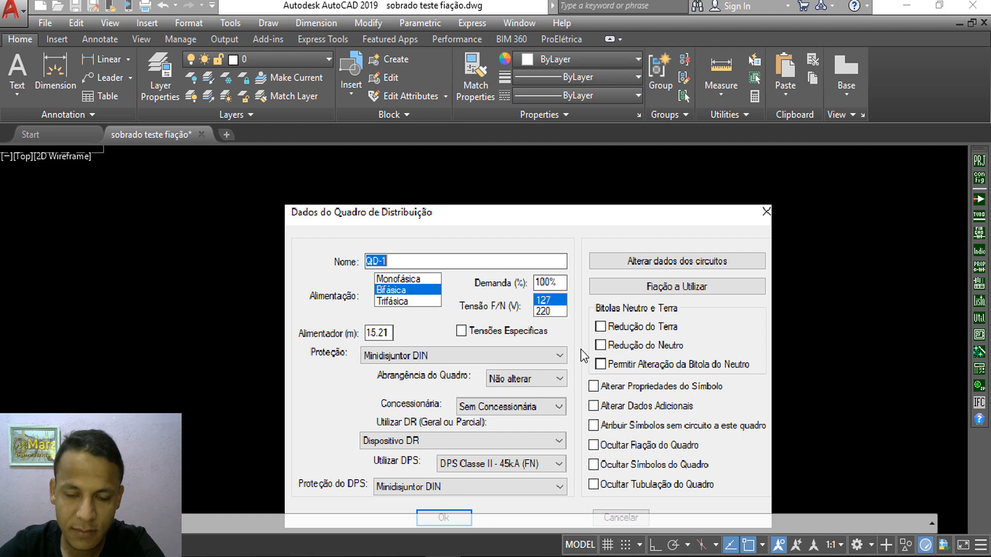
- Inspect the fifth lower-row diagram's top feeder entry, Terra and Neutro connections, 10A main breaker and horizontal busbars
{"action": "left_click", "coordinate": [767, 211]}
{"action": "scroll", "coordinate": [727, 319], "scroll_direction": "up", "scroll_amount": 8}
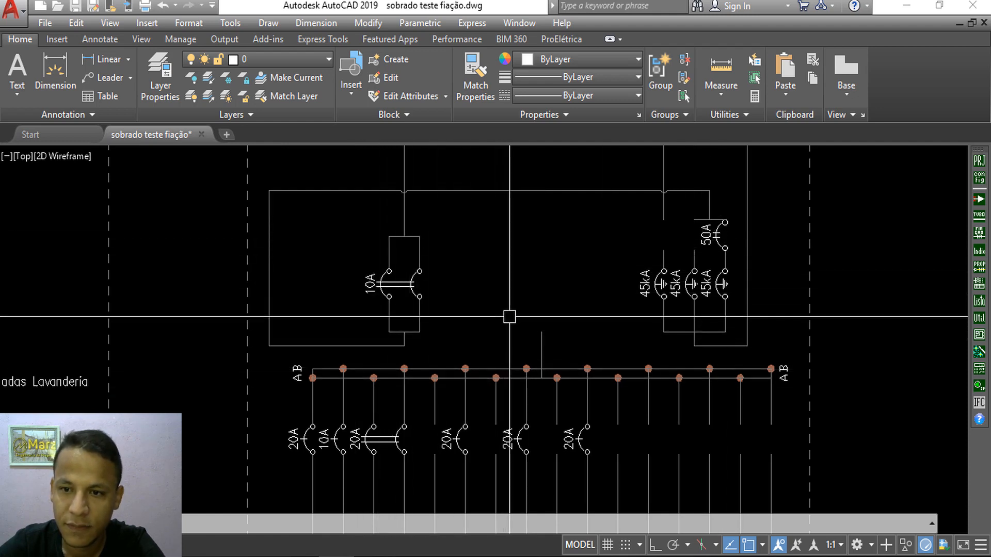
{"action": "scroll", "coordinate": [504, 347], "scroll_direction": "down", "scroll_amount": 5}
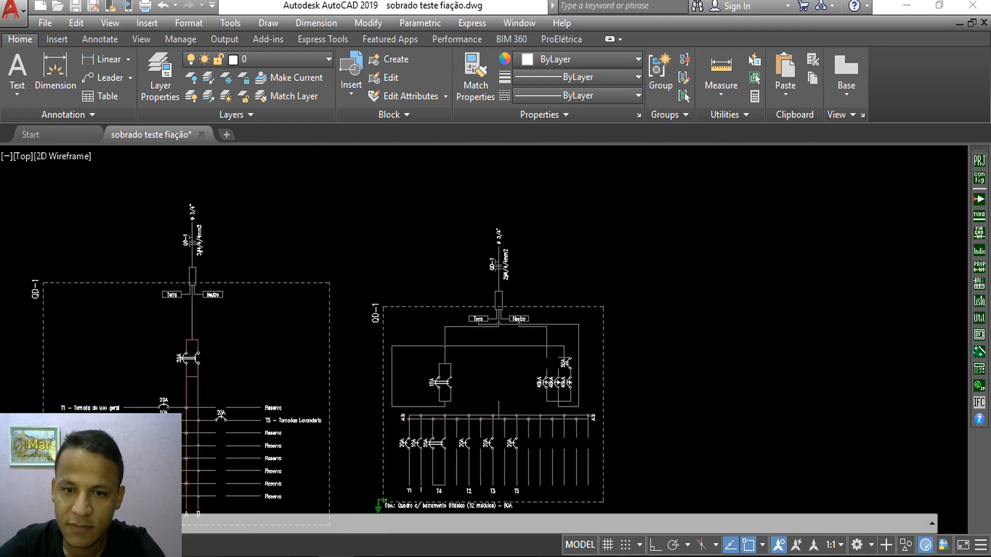
{"action": "scroll", "coordinate": [495, 358], "scroll_direction": "up", "scroll_amount": 6}
{"action": "scroll", "coordinate": [478, 335], "scroll_direction": "down", "scroll_amount": 2}
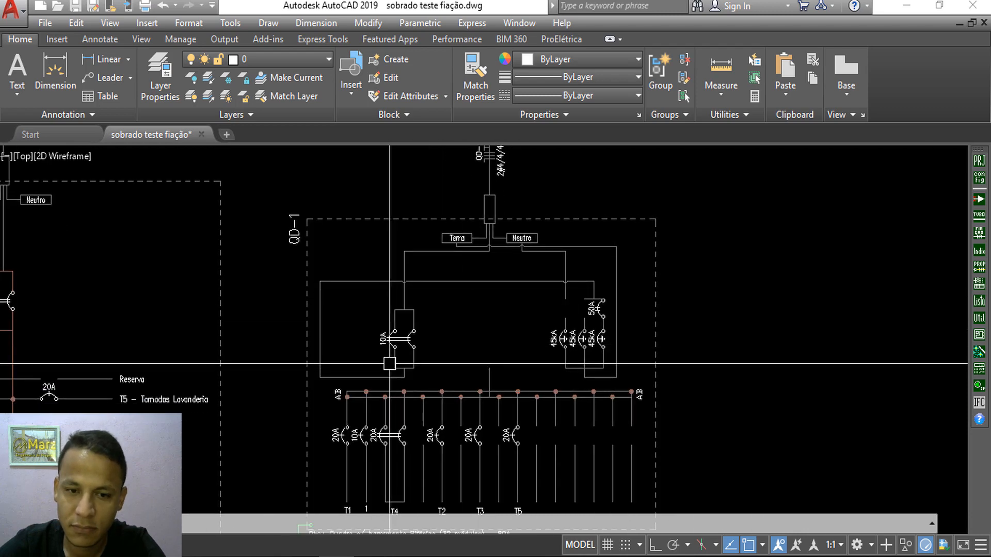
- Examine the vertical line above the fifth diagram's horizontal busbars and the 45kA DPS devices with their 50A breaker
{"action": "scroll", "coordinate": [408, 377], "scroll_direction": "up", "scroll_amount": 3}
{"action": "scroll", "coordinate": [418, 398], "scroll_direction": "down", "scroll_amount": 6}
{"action": "scroll", "coordinate": [442, 394], "scroll_direction": "up", "scroll_amount": 8}
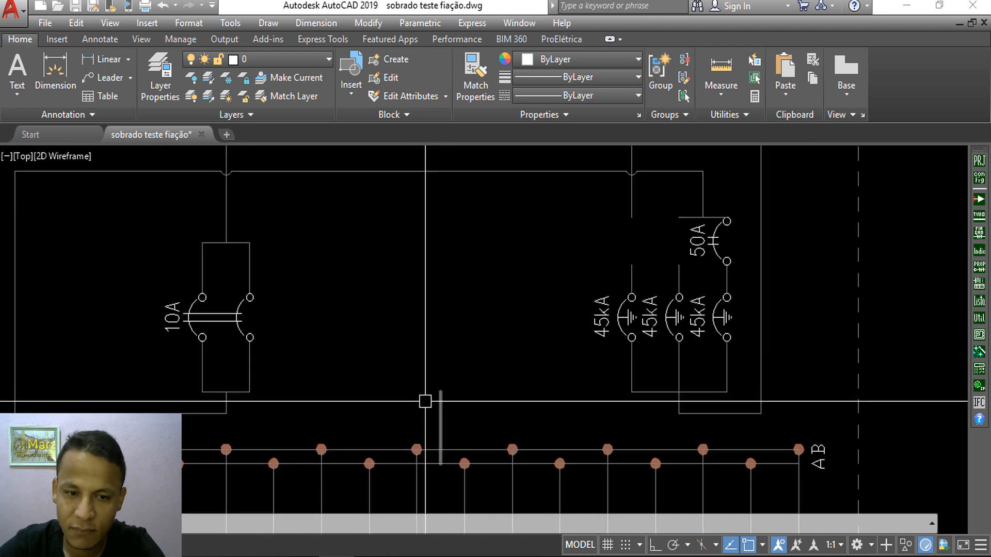
{"action": "scroll", "coordinate": [542, 294], "scroll_direction": "down", "scroll_amount": 6}
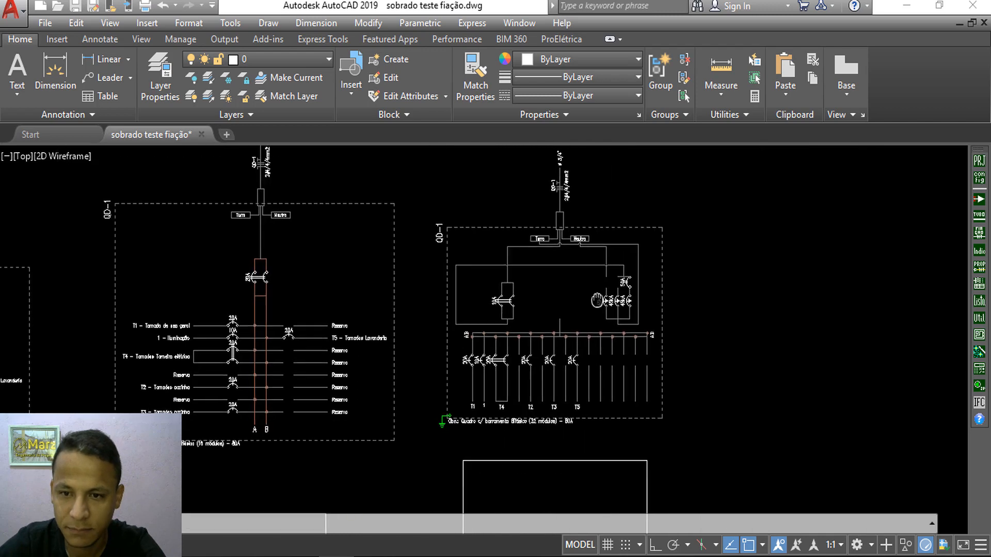
{"action": "scroll", "coordinate": [601, 281], "scroll_direction": "up", "scroll_amount": 5}
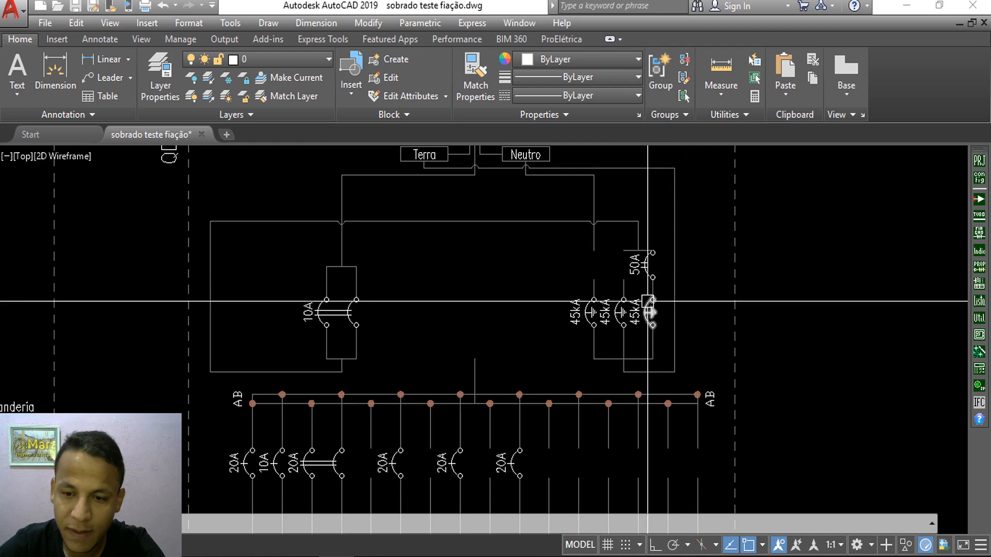
- Review the Utilizar DR, Utilizar DPS and Proteção do DPS settings in the fifth lower-row diagram's panel data image
{"action": "scroll", "coordinate": [647, 301], "scroll_direction": "down", "scroll_amount": 5}
{"action": "middle_click_drag", "start_coordinate": [644, 383], "coordinate": [626, 247]}
{"action": "middle_click_drag", "start_coordinate": [609, 424], "coordinate": [604, 366]}
{"action": "scroll", "coordinate": [598, 220], "scroll_direction": "up", "scroll_amount": 2}
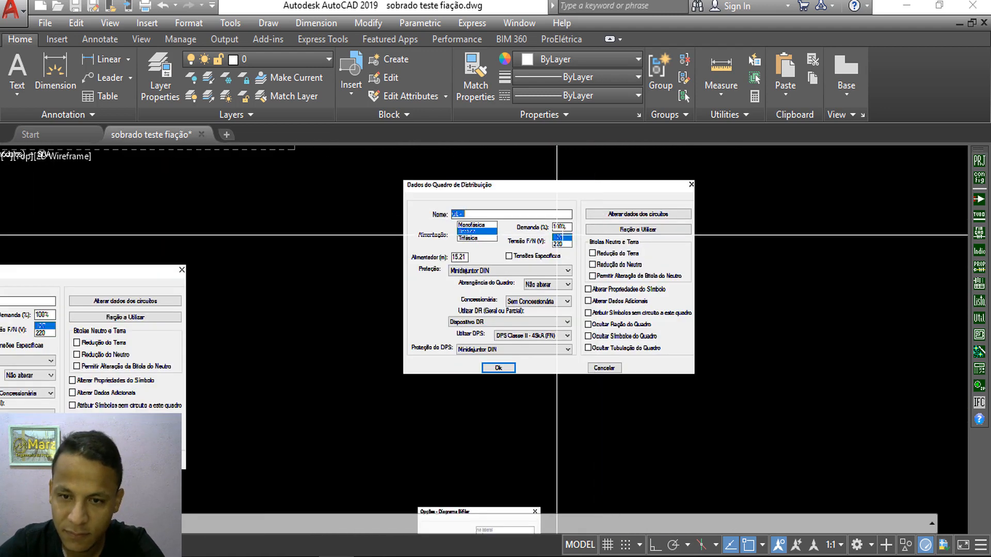
{"action": "scroll", "coordinate": [556, 235], "scroll_direction": "down", "scroll_amount": 6}
{"action": "scroll", "coordinate": [522, 352], "scroll_direction": "up", "scroll_amount": 4}
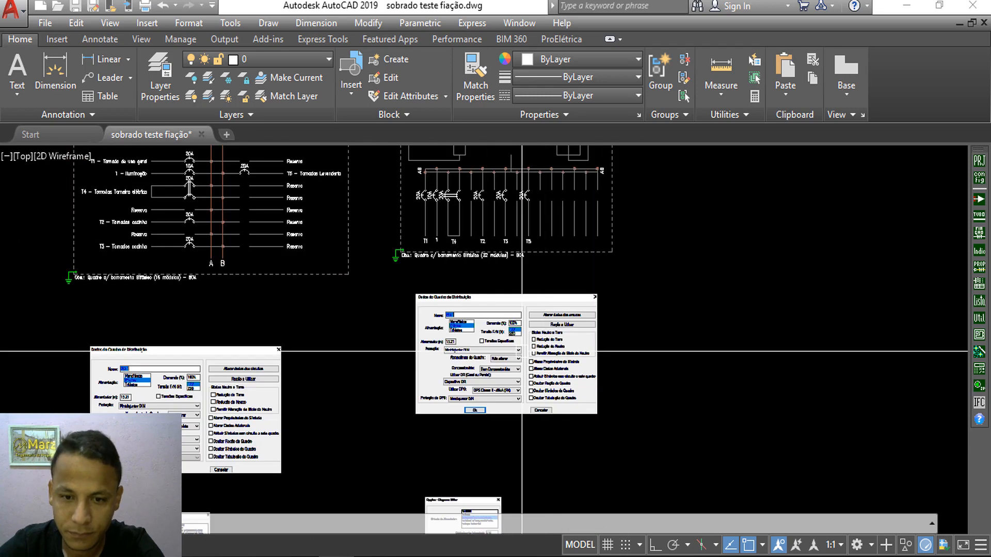
{"action": "scroll", "coordinate": [485, 381], "scroll_direction": "up", "scroll_amount": 3}
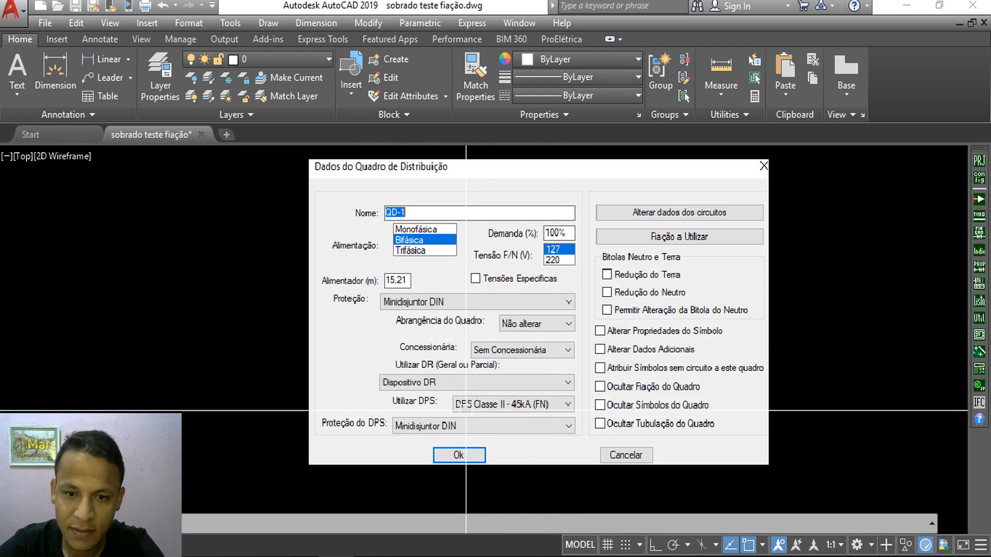
- Check the fifth lower-row diagram's Entrada do Alimentador setting in its bifilar options image and the circuits in its Dados dos Circuitos image
{"action": "scroll", "coordinate": [394, 388], "scroll_direction": "down", "scroll_amount": 4}
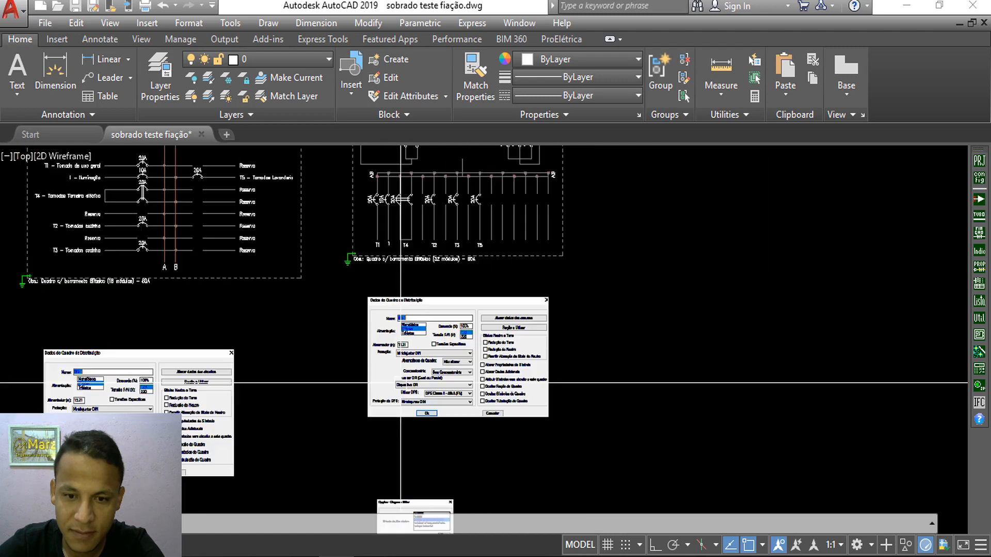
{"action": "middle_click_drag", "start_coordinate": [398, 383], "coordinate": [408, 286]}
{"action": "scroll", "coordinate": [426, 287], "scroll_direction": "up", "scroll_amount": 2}
{"action": "scroll", "coordinate": [455, 318], "scroll_direction": "down", "scroll_amount": 2}
{"action": "middle_click_drag", "start_coordinate": [451, 310], "coordinate": [449, 233]}
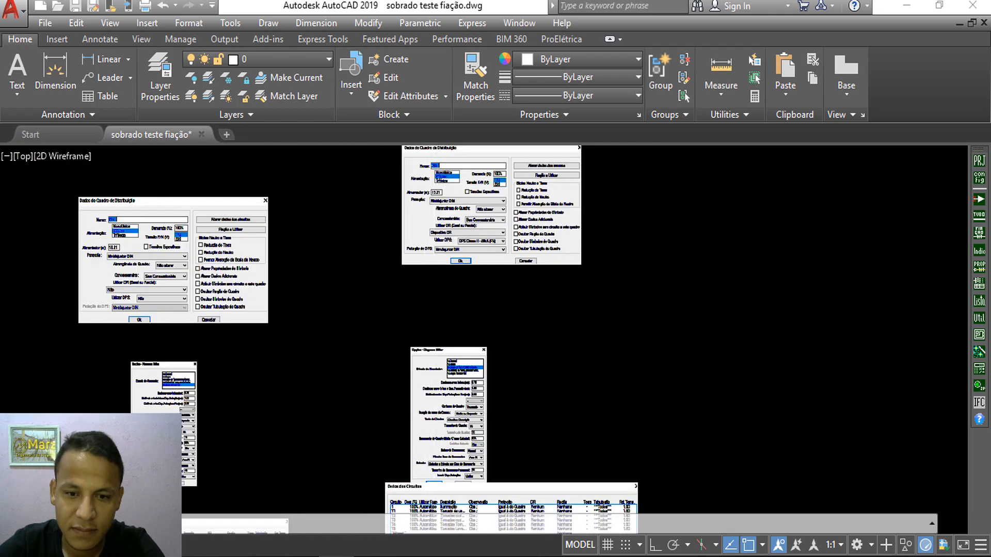
{"action": "scroll", "coordinate": [469, 285], "scroll_direction": "up", "scroll_amount": 5}
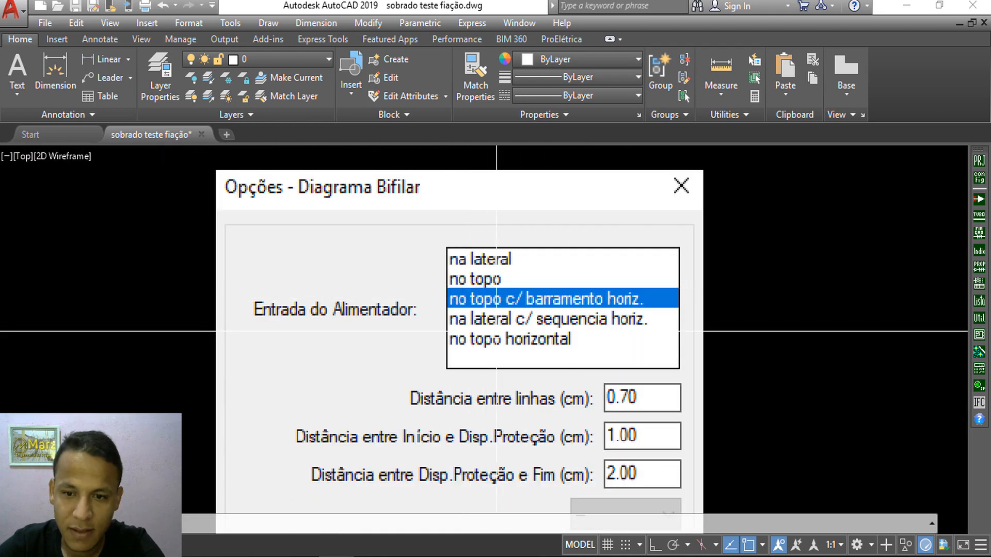
{"action": "scroll", "coordinate": [496, 331], "scroll_direction": "down", "scroll_amount": 5}
{"action": "scroll", "coordinate": [563, 382], "scroll_direction": "up", "scroll_amount": 3}
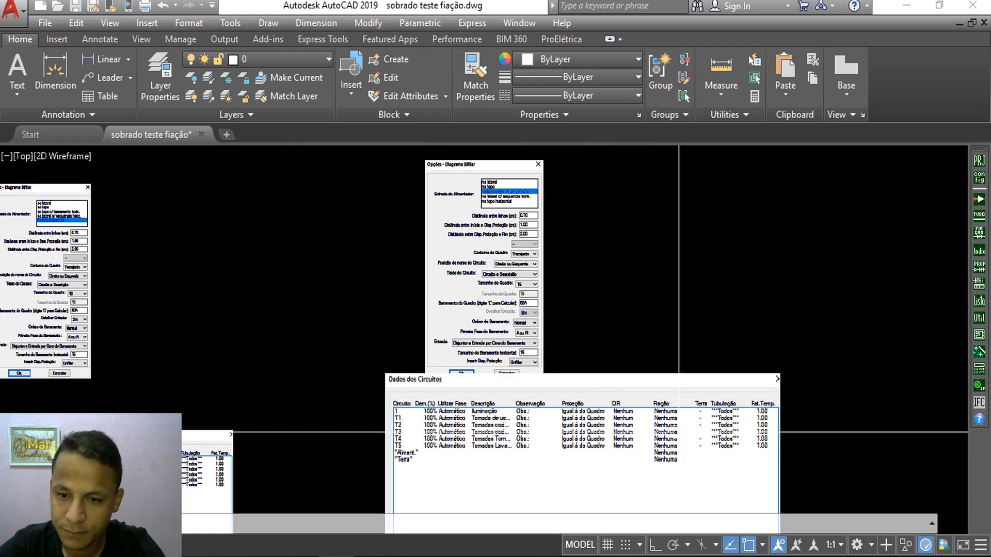
- Review the fifth lower-row diagram's Terra and Neutro connections, main breaker, DPS devices and horizontal busbars
{"action": "scroll", "coordinate": [640, 330], "scroll_direction": "down", "scroll_amount": 2}
{"action": "middle_click_drag", "start_coordinate": [635, 366], "coordinate": [611, 480]}
{"action": "scroll", "coordinate": [612, 475], "scroll_direction": "down", "scroll_amount": 4}
{"action": "middle_click_drag", "start_coordinate": [613, 431], "coordinate": [613, 438]}
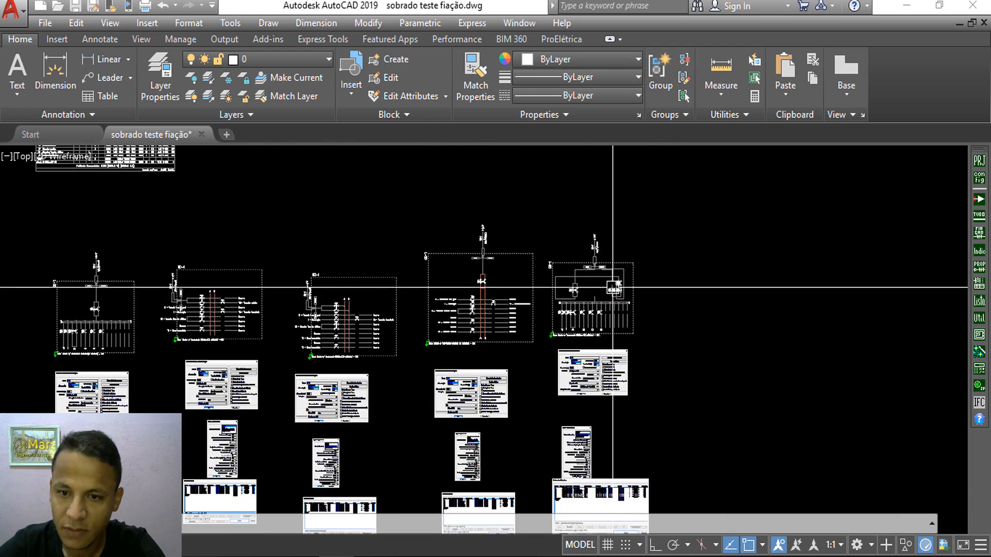
{"action": "scroll", "coordinate": [609, 283], "scroll_direction": "up", "scroll_amount": 4}
{"action": "scroll", "coordinate": [609, 279], "scroll_direction": "down", "scroll_amount": 1}
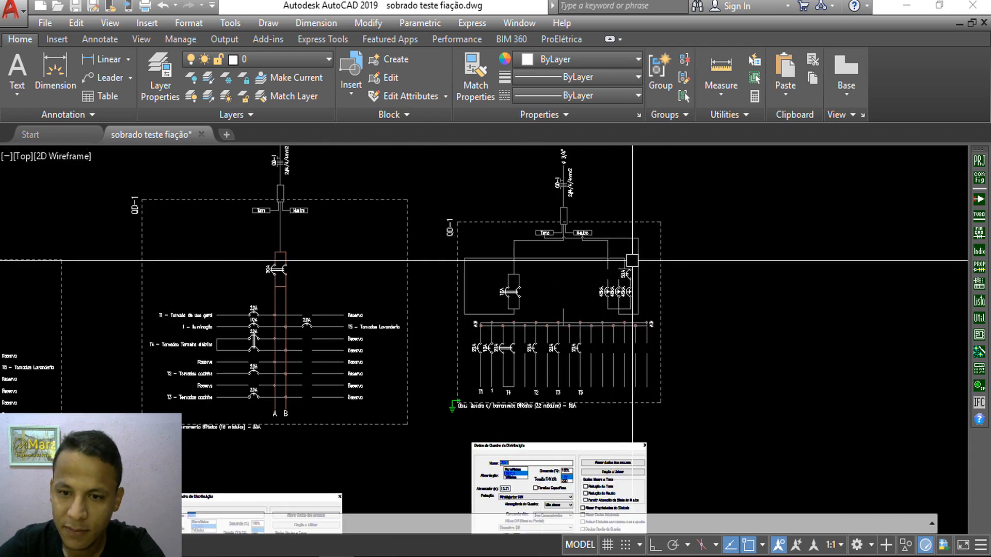
{"action": "scroll", "coordinate": [632, 262], "scroll_direction": "up", "scroll_amount": 2}
{"action": "scroll", "coordinate": [542, 313], "scroll_direction": "down", "scroll_amount": 4}
- Check the Proteção, DR and Fiação columns in the fifth lower-row diagram's Dados dos Circuitos image
{"action": "middle_click_drag", "start_coordinate": [537, 314], "coordinate": [509, 146]}
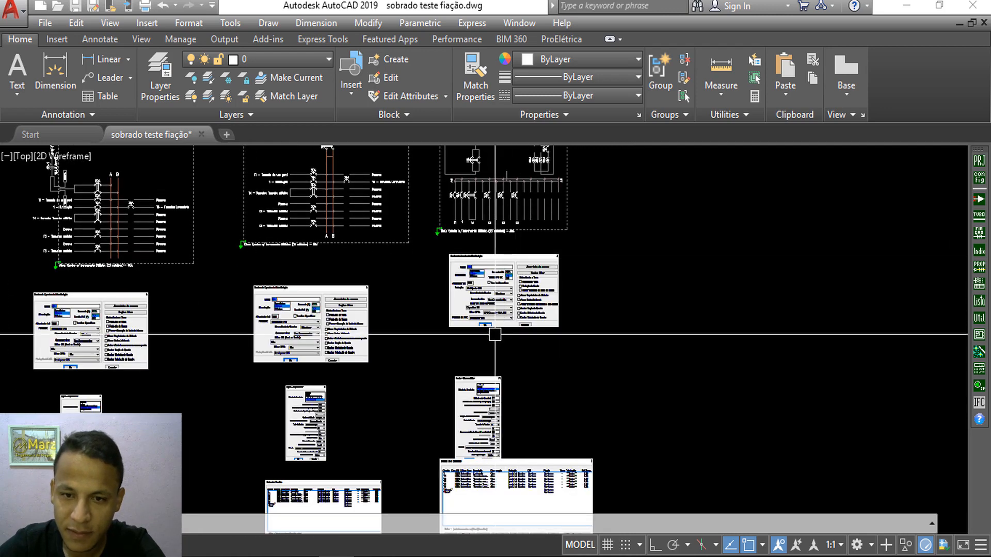
{"action": "middle_click_drag", "start_coordinate": [481, 489], "coordinate": [431, 343]}
{"action": "scroll", "coordinate": [466, 370], "scroll_direction": "up", "scroll_amount": 2}
{"action": "scroll", "coordinate": [475, 262], "scroll_direction": "up", "scroll_amount": 1}
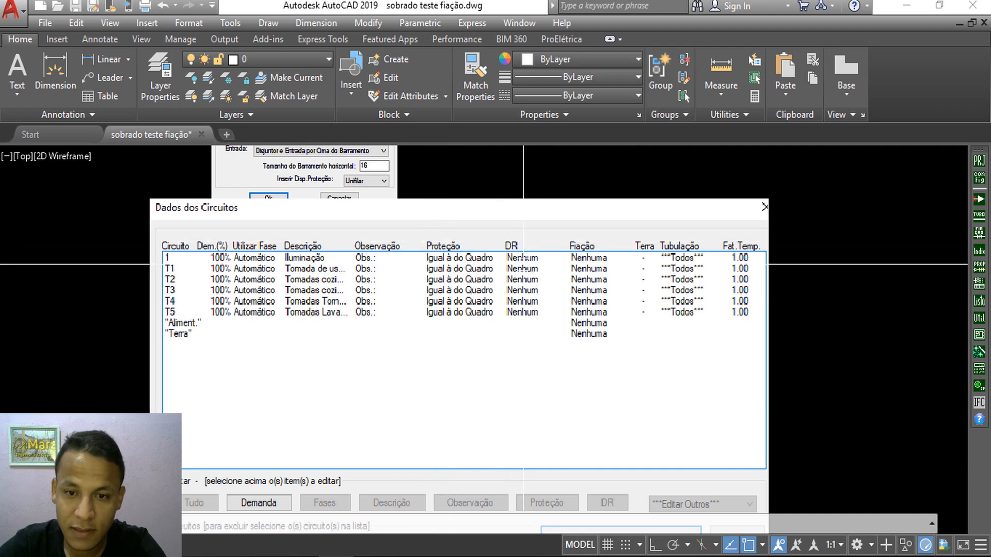
- Trace the fifth lower-row diagram's feeder, Terra and Neutro lines to the 10A main breaker and the 45kA DPS devices
{"action": "scroll", "coordinate": [469, 293], "scroll_direction": "down", "scroll_amount": 7}
{"action": "middle_click_drag", "start_coordinate": [463, 189], "coordinate": [486, 348]}
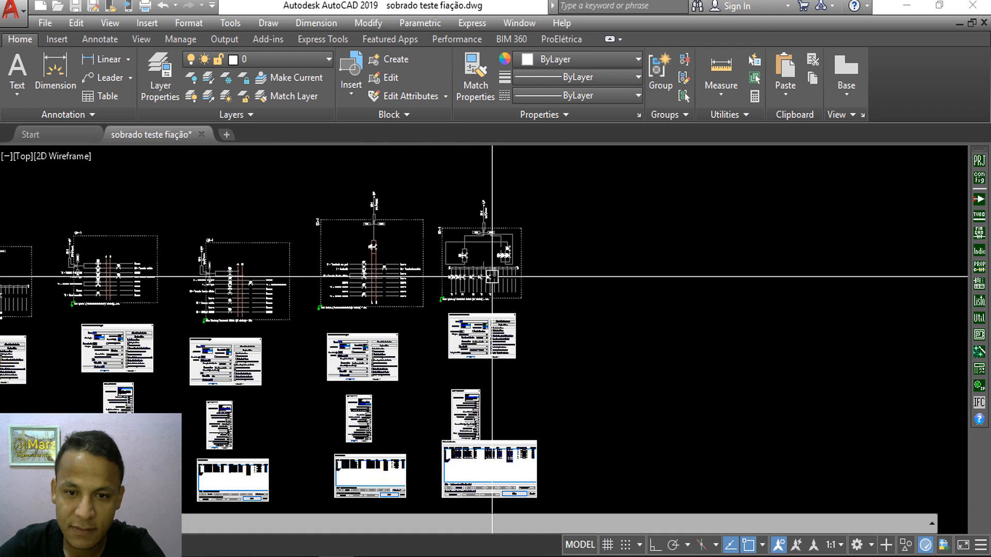
{"action": "scroll", "coordinate": [501, 278], "scroll_direction": "up", "scroll_amount": 4}
{"action": "scroll", "coordinate": [486, 179], "scroll_direction": "up", "scroll_amount": 2}
{"action": "middle_click_drag", "start_coordinate": [514, 184], "coordinate": [522, 271]}
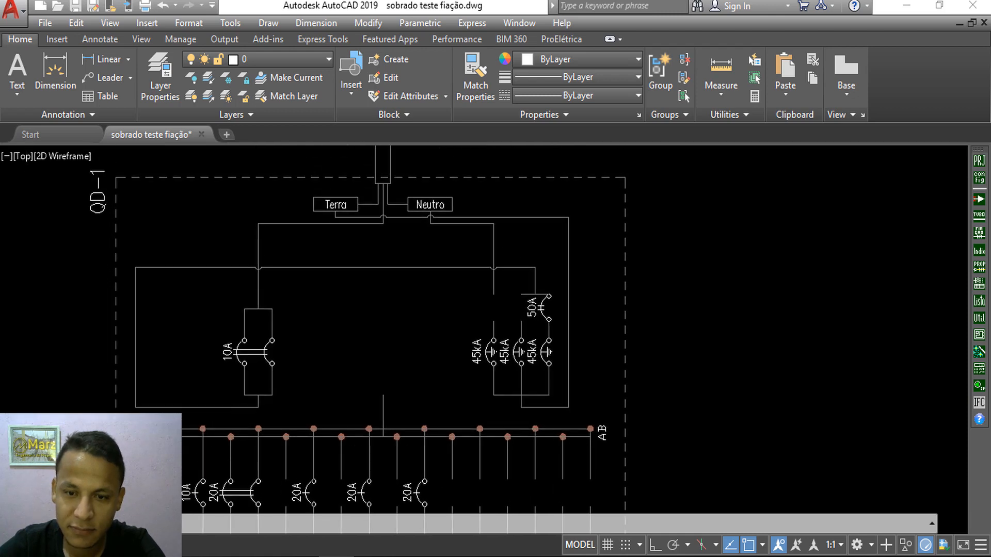
{"action": "scroll", "coordinate": [400, 265], "scroll_direction": "down", "scroll_amount": 4}
- Survey both rows of bifilar diagrams together with their settings images
{"action": "mouse_move", "coordinate": [407, 257]}
{"action": "middle_mouse_down"}
{"action": "mouse_move", "coordinate": [466, 402]}
{"action": "mouse_move", "coordinate": [454, 412]}
{"action": "middle_mouse_up"}
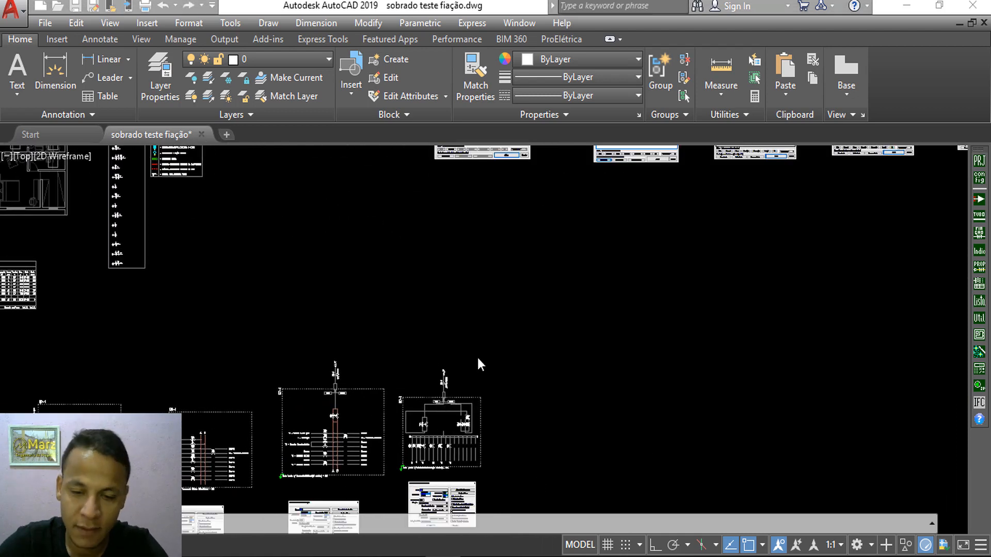
{"action": "scroll", "coordinate": [506, 332], "scroll_direction": "down", "scroll_amount": 4}
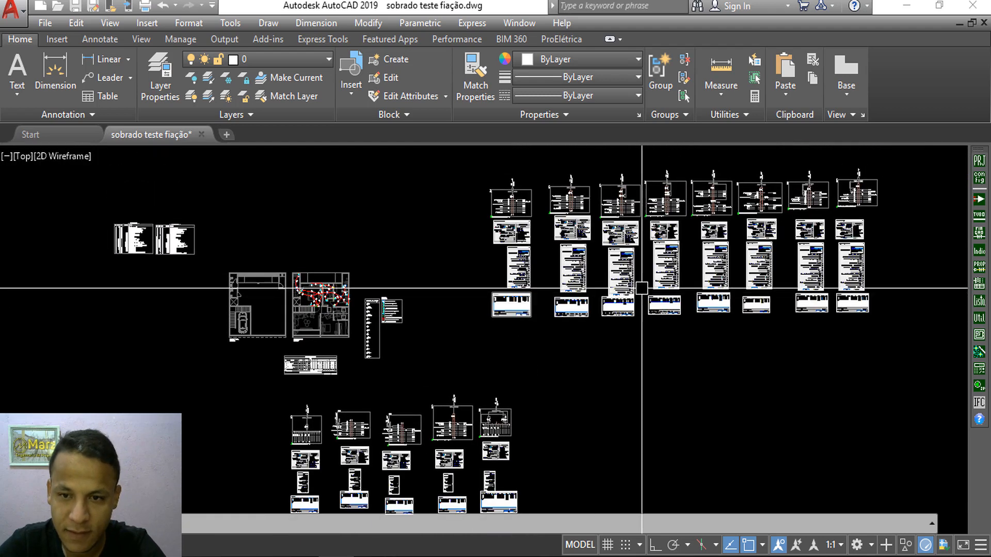
{"action": "middle_click_drag", "start_coordinate": [639, 189], "coordinate": [521, 217]}
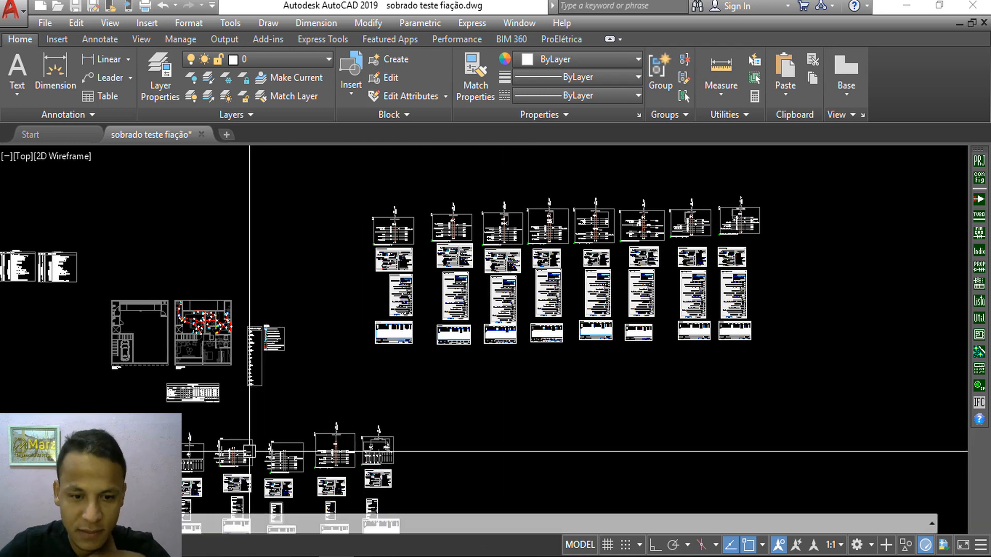
- Inspect the first lower-row diagram's main breaker, horizontal busbars and circuit branches, including T4
{"action": "middle_click_drag", "start_coordinate": [206, 476], "coordinate": [309, 354]}
{"action": "scroll", "coordinate": [279, 337], "scroll_direction": "up", "scroll_amount": 6}
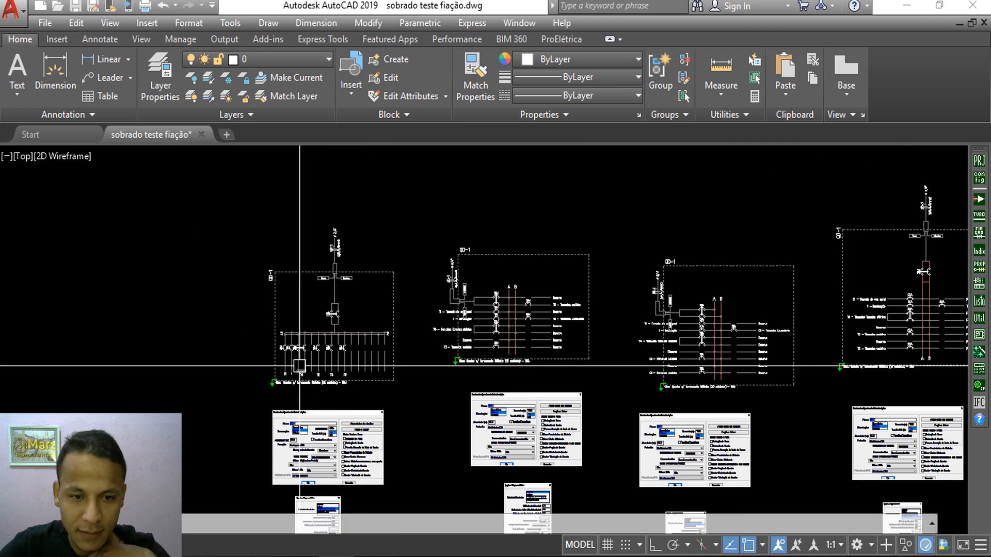
{"action": "scroll", "coordinate": [300, 366], "scroll_direction": "up", "scroll_amount": 2}
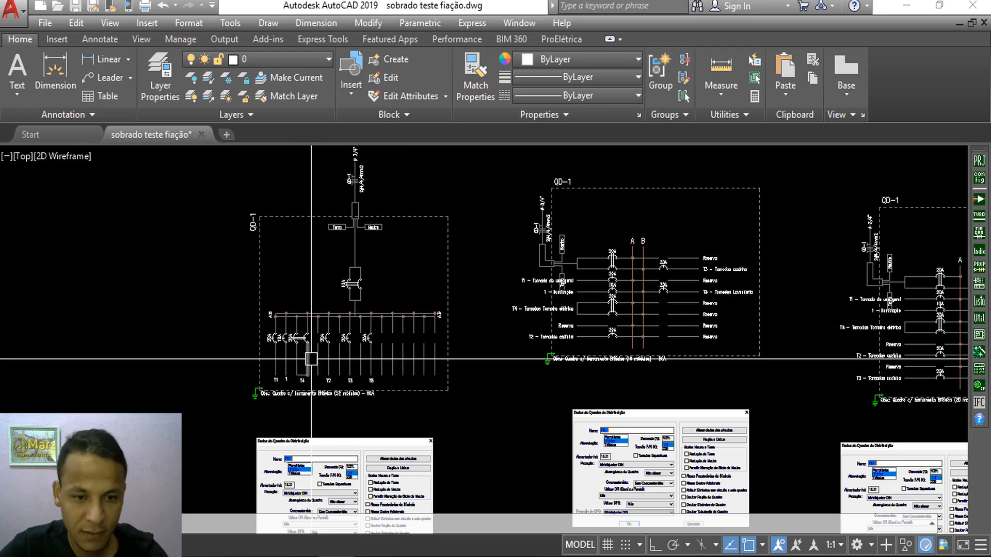
{"action": "scroll", "coordinate": [299, 380], "scroll_direction": "up", "scroll_amount": 4}
{"action": "scroll", "coordinate": [540, 278], "scroll_direction": "down", "scroll_amount": 10}
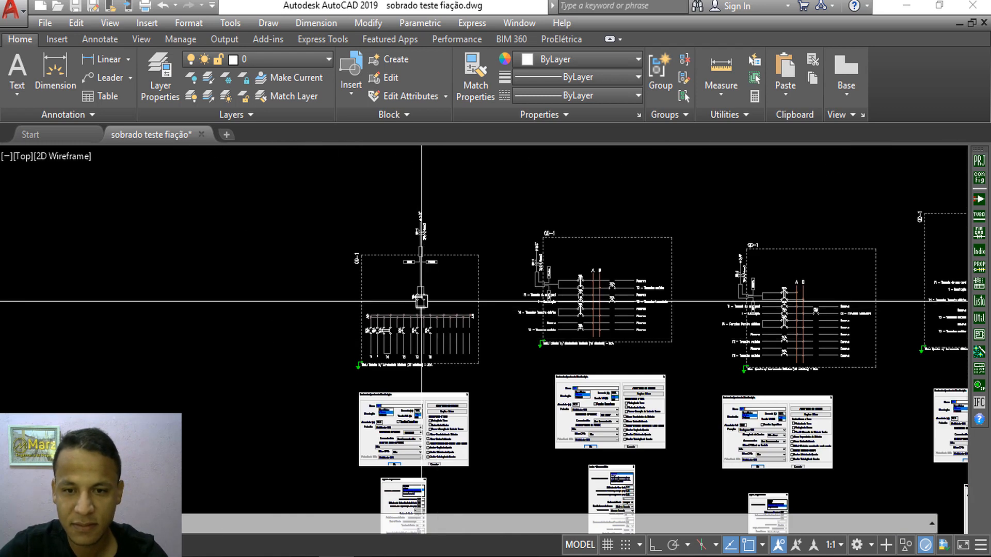
- Compare the other lower-row diagrams and examine the Terra line running to the DPS devices in the fifth one
{"action": "middle_click_drag", "start_coordinate": [617, 279], "coordinate": [367, 294]}
{"action": "scroll", "coordinate": [485, 305], "scroll_direction": "up", "scroll_amount": 2}
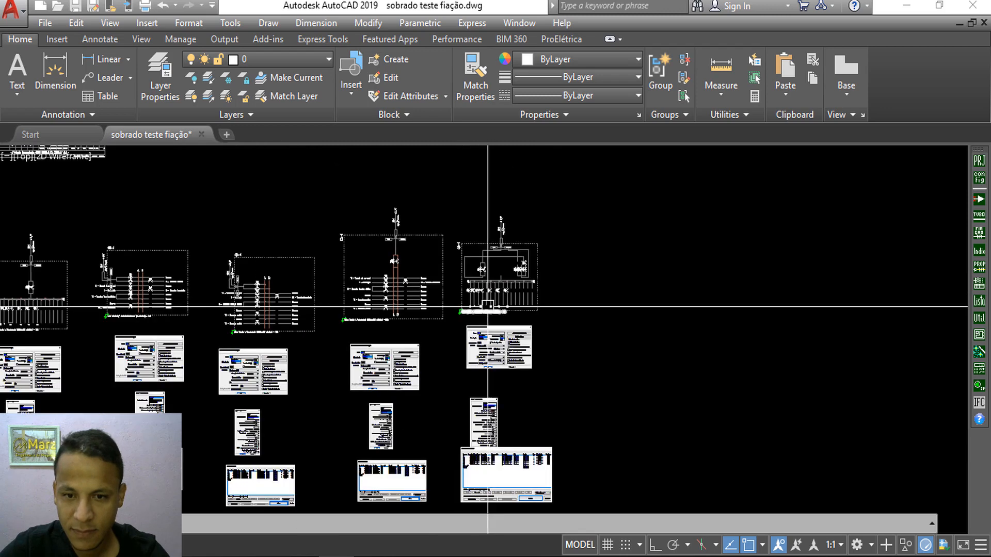
{"action": "scroll", "coordinate": [522, 268], "scroll_direction": "up", "scroll_amount": 3}
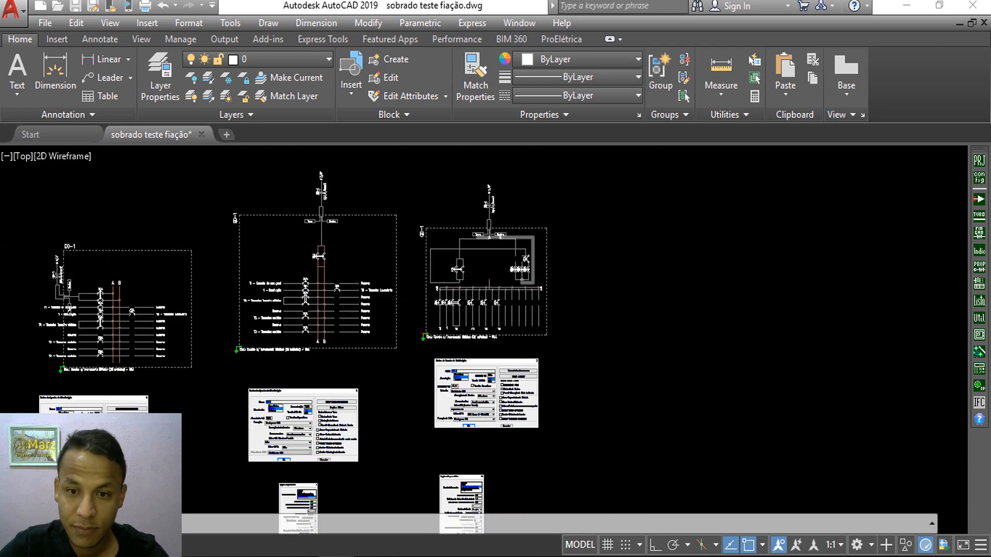
{"action": "scroll", "coordinate": [493, 262], "scroll_direction": "down", "scroll_amount": 3}
{"action": "scroll", "coordinate": [491, 252], "scroll_direction": "up", "scroll_amount": 3}
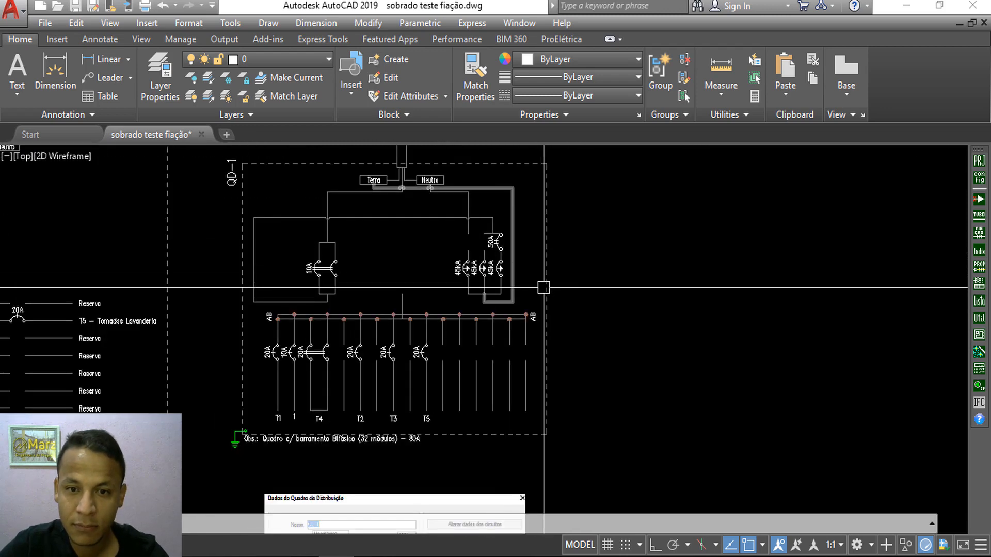
{"action": "scroll", "coordinate": [466, 233], "scroll_direction": "down", "scroll_amount": 5}
{"action": "scroll", "coordinate": [466, 210], "scroll_direction": "up", "scroll_amount": 2}
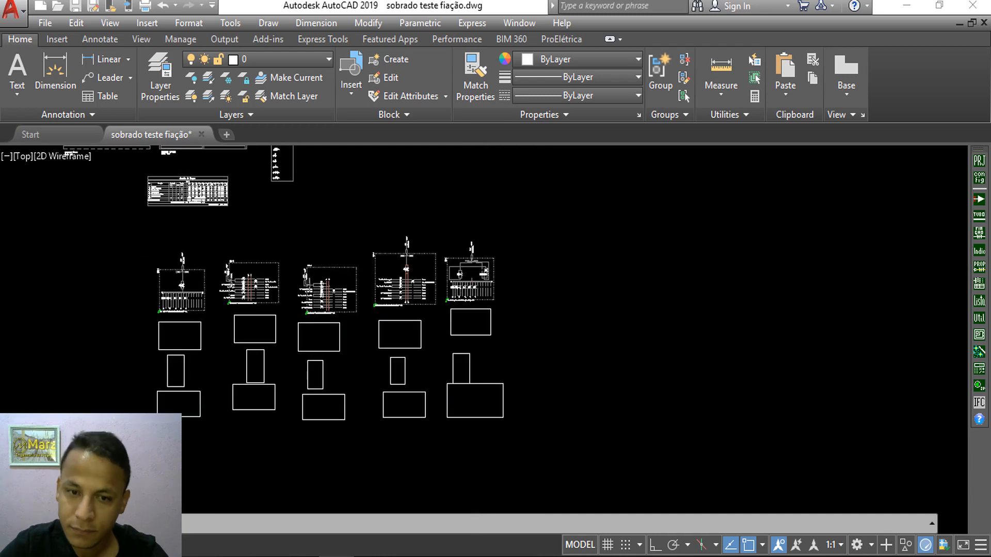
- Examine the 25A DR and its Neutro connection between the circuit groups in the fifth upper-row diagram
{"action": "middle_click_drag", "start_coordinate": [456, 247], "coordinate": [456, 326]}
{"action": "scroll", "coordinate": [484, 248], "scroll_direction": "down", "scroll_amount": 3}
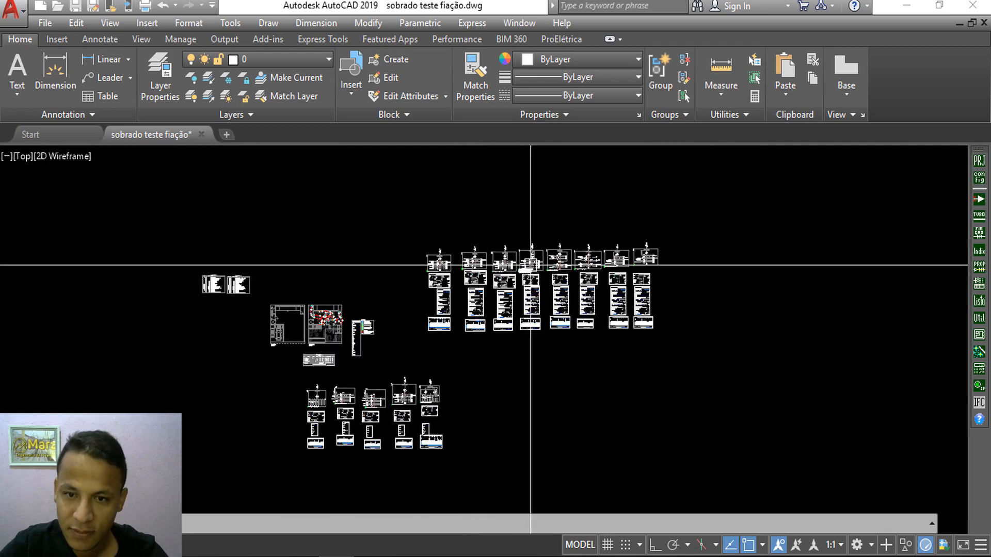
{"action": "scroll", "coordinate": [592, 269], "scroll_direction": "up", "scroll_amount": 6}
{"action": "scroll", "coordinate": [592, 268], "scroll_direction": "up", "scroll_amount": 7}
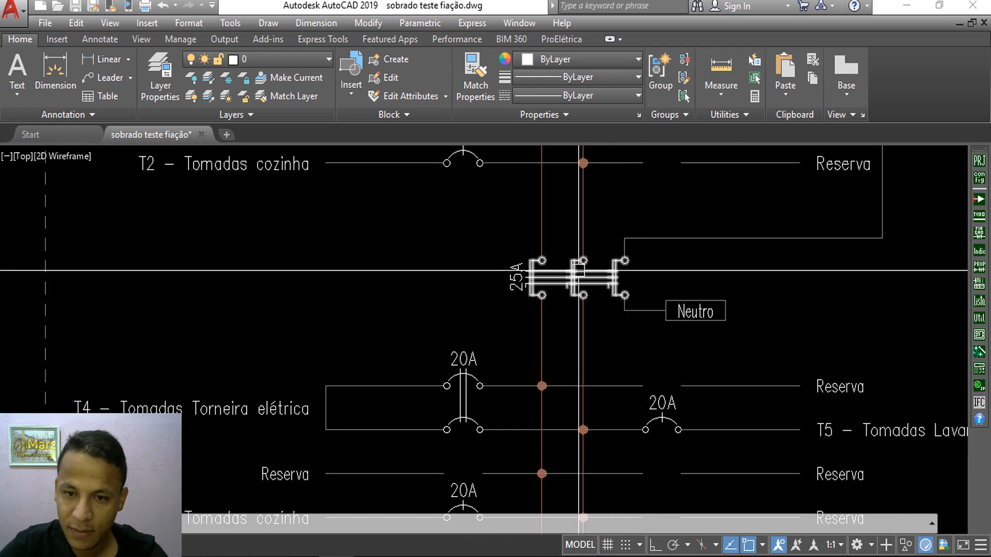
{"action": "scroll", "coordinate": [578, 270], "scroll_direction": "down", "scroll_amount": 5}
{"action": "scroll", "coordinate": [559, 263], "scroll_direction": "up", "scroll_amount": 5}
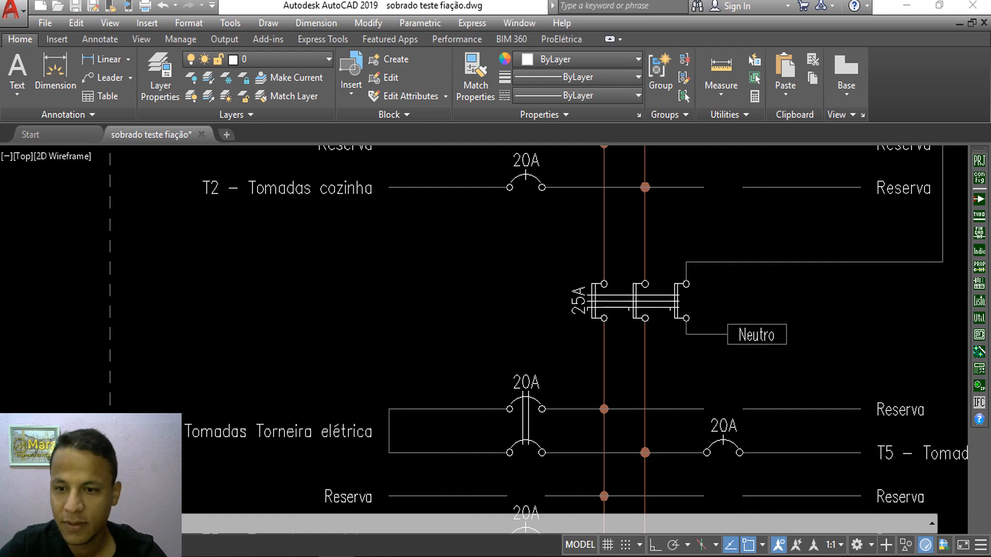
{"action": "scroll", "coordinate": [663, 358], "scroll_direction": "down", "scroll_amount": 5}
{"action": "scroll", "coordinate": [663, 359], "scroll_direction": "up", "scroll_amount": 5}
{"action": "scroll", "coordinate": [664, 359], "scroll_direction": "down", "scroll_amount": 3}
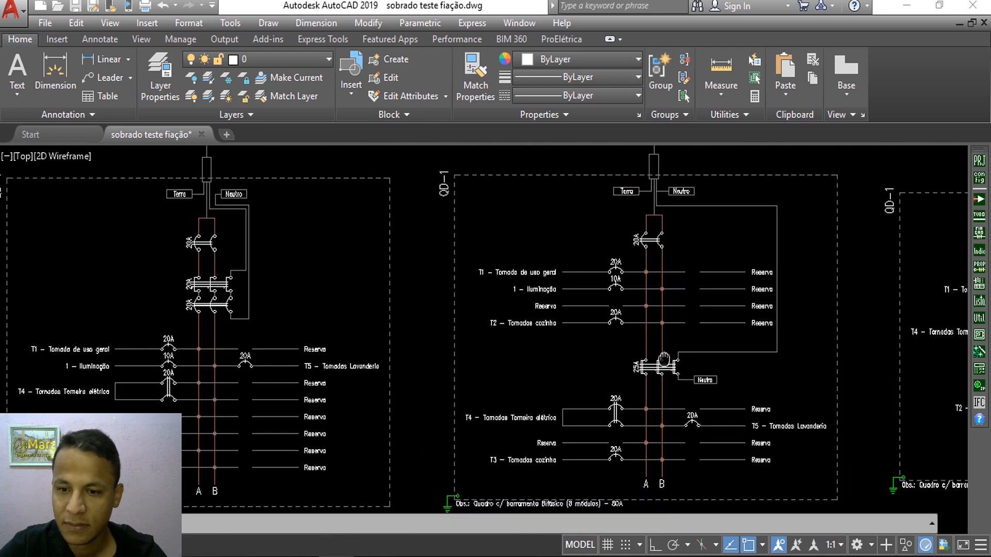
- Compare the fifth upper-row diagram with its neighbours and review the whole set of upper-row diagrams
{"action": "middle_click_drag", "start_coordinate": [664, 359], "coordinate": [526, 317]}
{"action": "scroll", "coordinate": [657, 435], "scroll_direction": "down", "scroll_amount": 2}
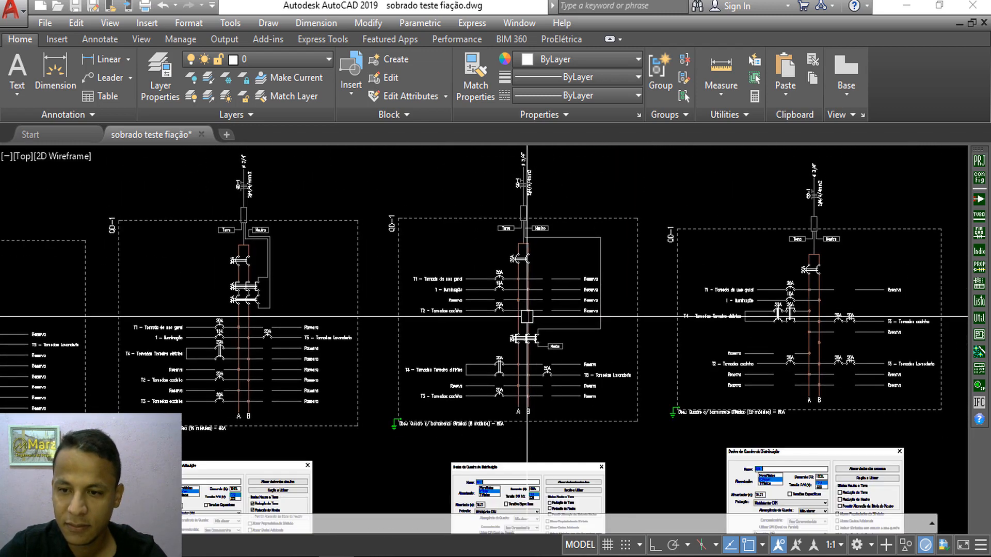
{"action": "scroll", "coordinate": [728, 295], "scroll_direction": "down", "scroll_amount": 10}
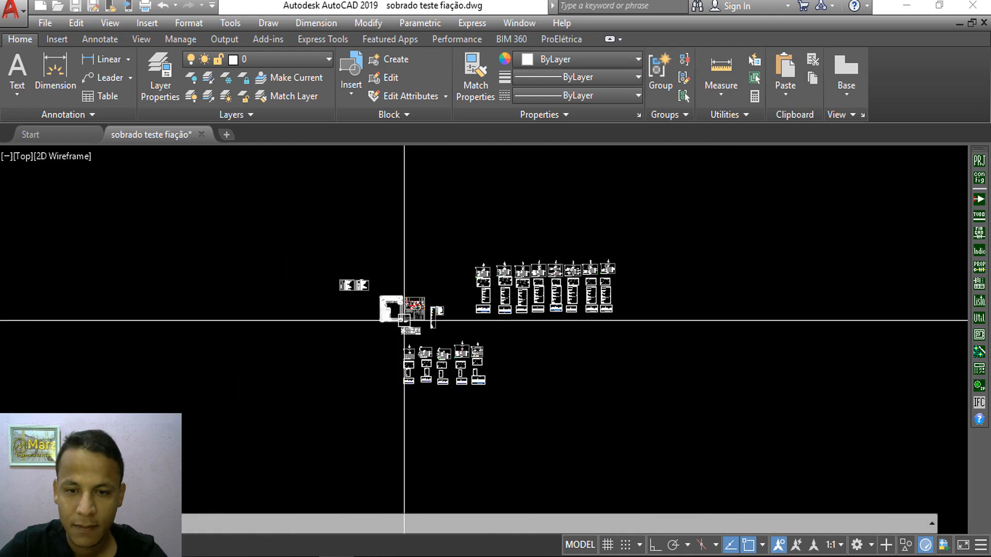
{"action": "scroll", "coordinate": [519, 264], "scroll_direction": "up", "scroll_amount": 8}
{"action": "scroll", "coordinate": [519, 265], "scroll_direction": "down", "scroll_amount": 1}
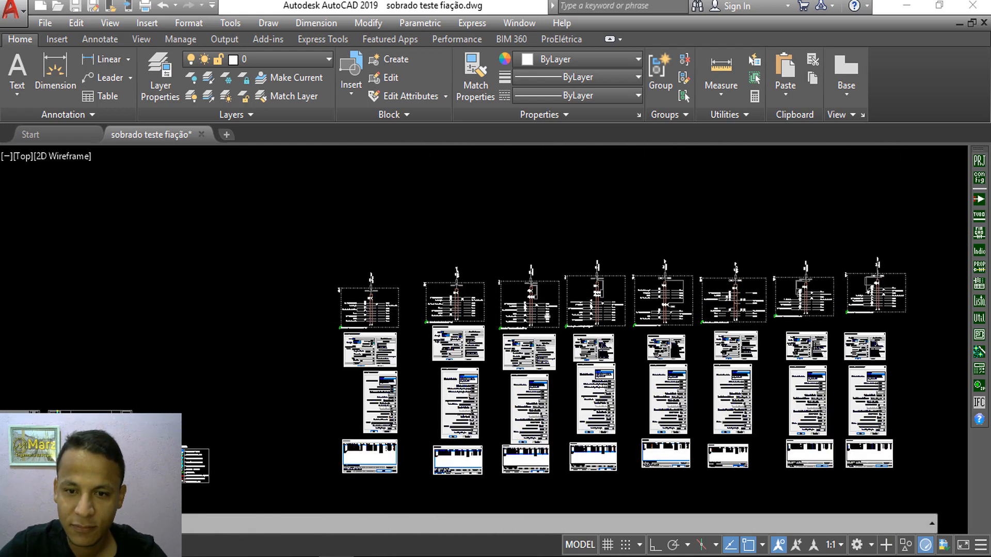
{"action": "scroll", "coordinate": [542, 274], "scroll_direction": "up", "scroll_amount": 4}
{"action": "middle_click_drag", "start_coordinate": [542, 274], "coordinate": [527, 272]}
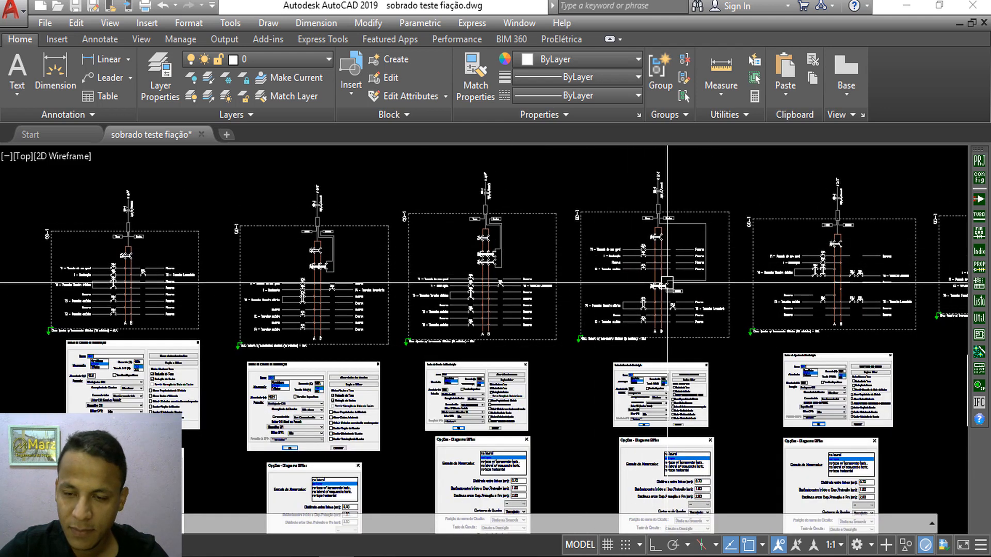
- Follow the neutral line from the feeder to the 25A DR in the fifth upper-row diagram
{"action": "scroll", "coordinate": [667, 283], "scroll_direction": "up", "scroll_amount": 4}
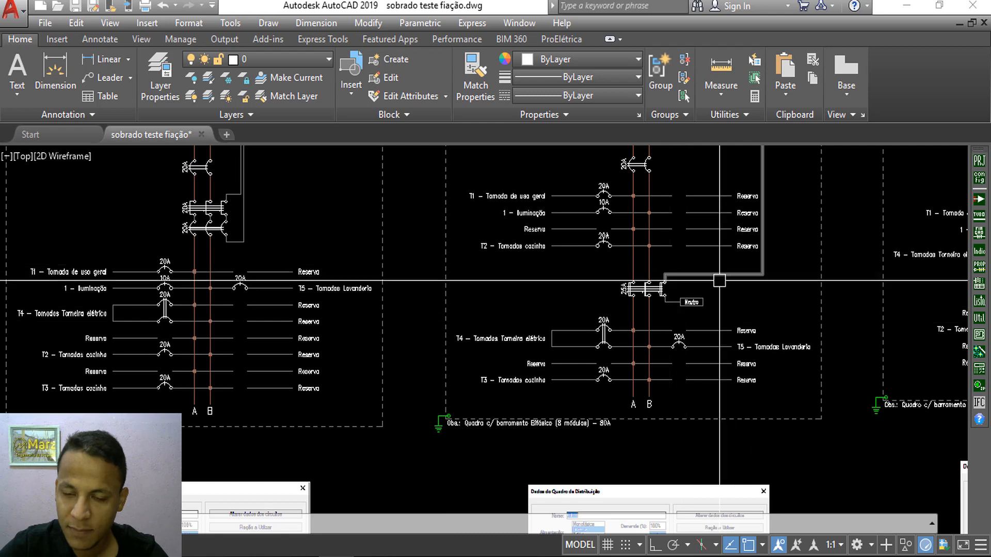
{"action": "scroll", "coordinate": [687, 296], "scroll_direction": "down", "scroll_amount": 3}
{"action": "scroll", "coordinate": [548, 286], "scroll_direction": "up", "scroll_amount": 1}
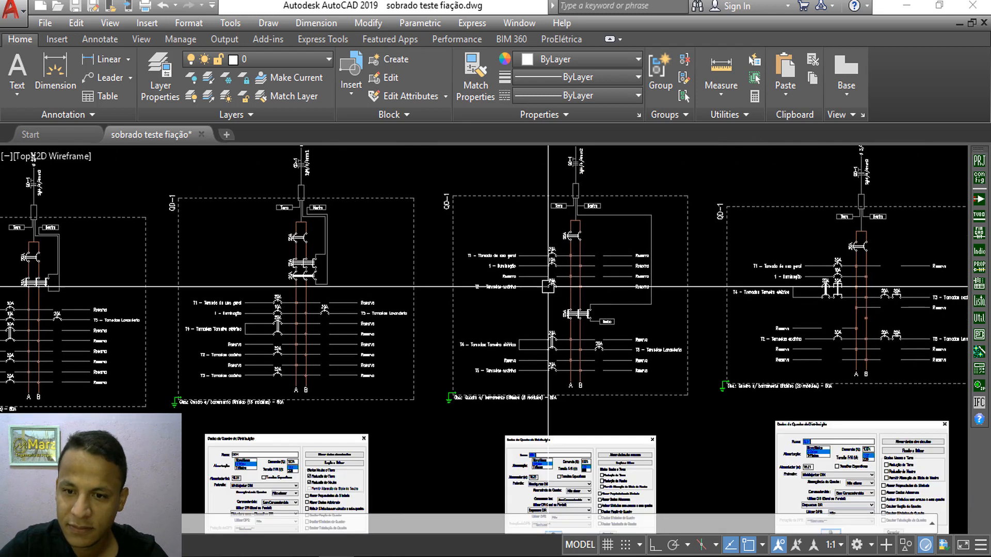
- Inspect the individual DRs on circuits T4, T3 and T5 in the sixth upper-row diagram and the 45kA DPS devices in the seventh
{"action": "scroll", "coordinate": [830, 306], "scroll_direction": "down", "scroll_amount": 2}
{"action": "scroll", "coordinate": [609, 309], "scroll_direction": "up", "scroll_amount": 2}
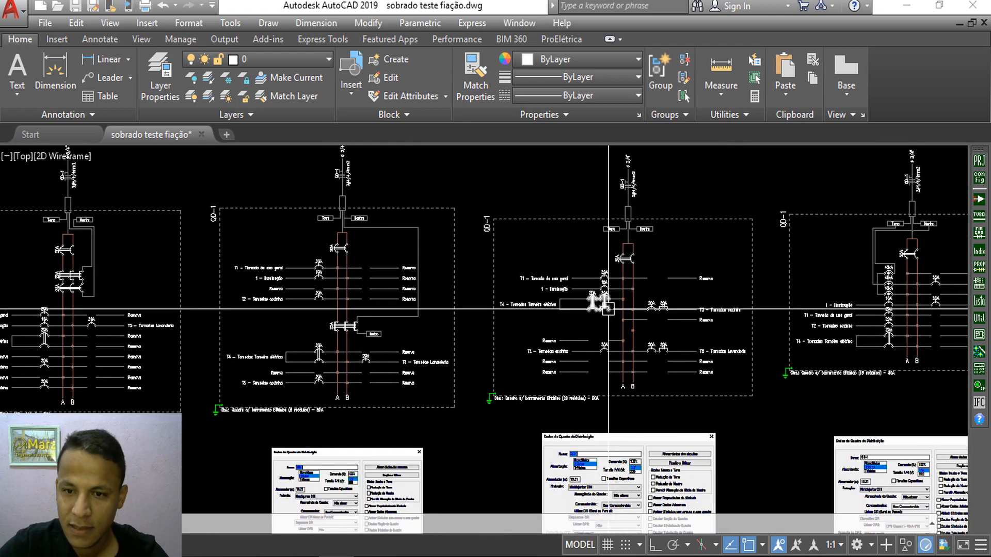
{"action": "scroll", "coordinate": [588, 290], "scroll_direction": "down", "scroll_amount": 2}
{"action": "scroll", "coordinate": [693, 280], "scroll_direction": "up", "scroll_amount": 4}
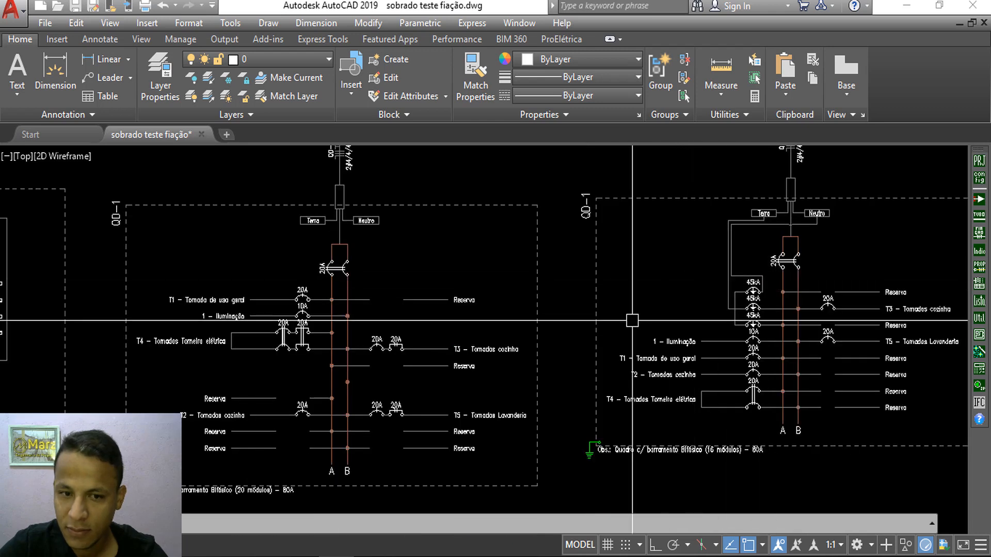
{"action": "scroll", "coordinate": [310, 261], "scroll_direction": "down", "scroll_amount": 3}
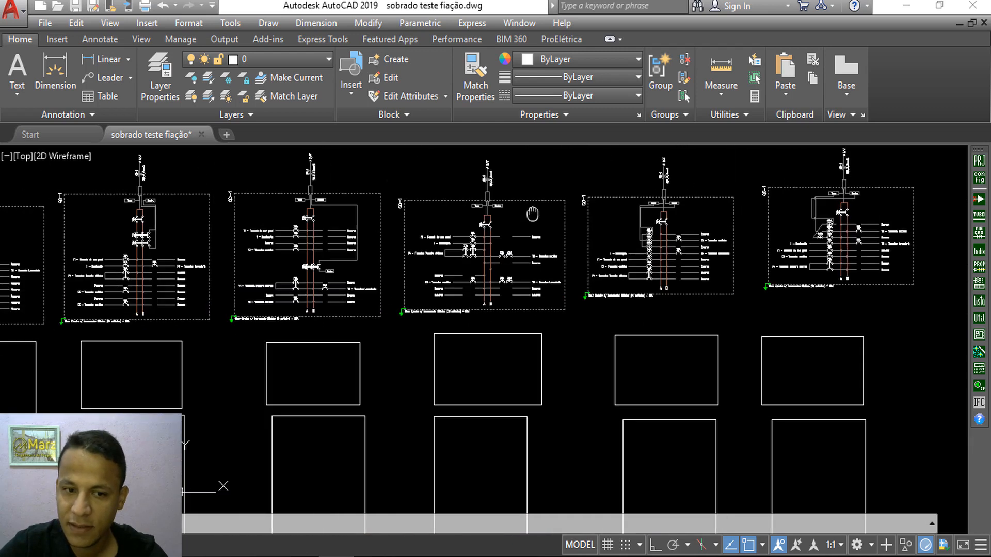
- Compare the DR and DPS arrangements across the upper-row diagrams, ending with an overview of the complete set
{"action": "middle_click_drag", "start_coordinate": [336, 279], "coordinate": [343, 279]}
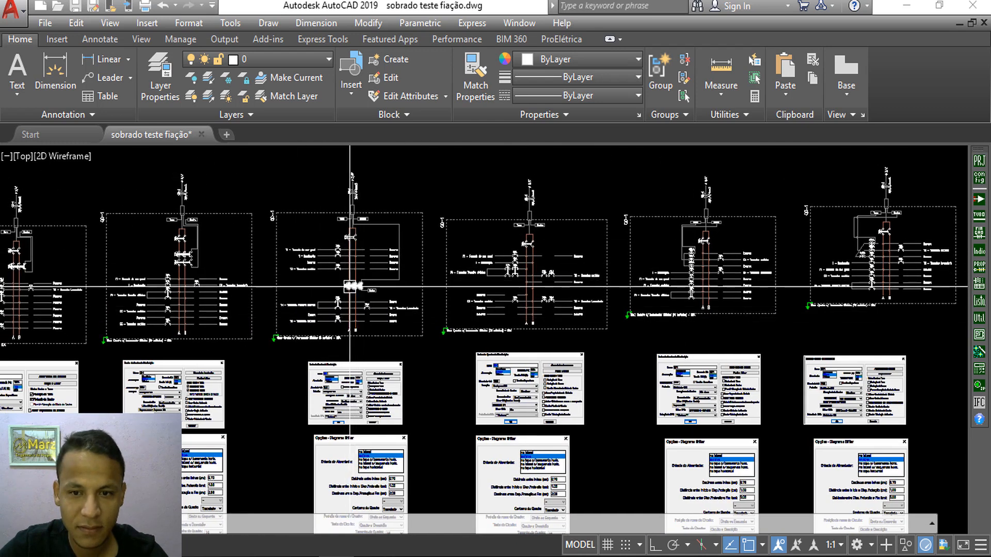
{"action": "scroll", "coordinate": [542, 266], "scroll_direction": "down", "scroll_amount": 2}
{"action": "middle_click_drag", "start_coordinate": [546, 264], "coordinate": [350, 268]}
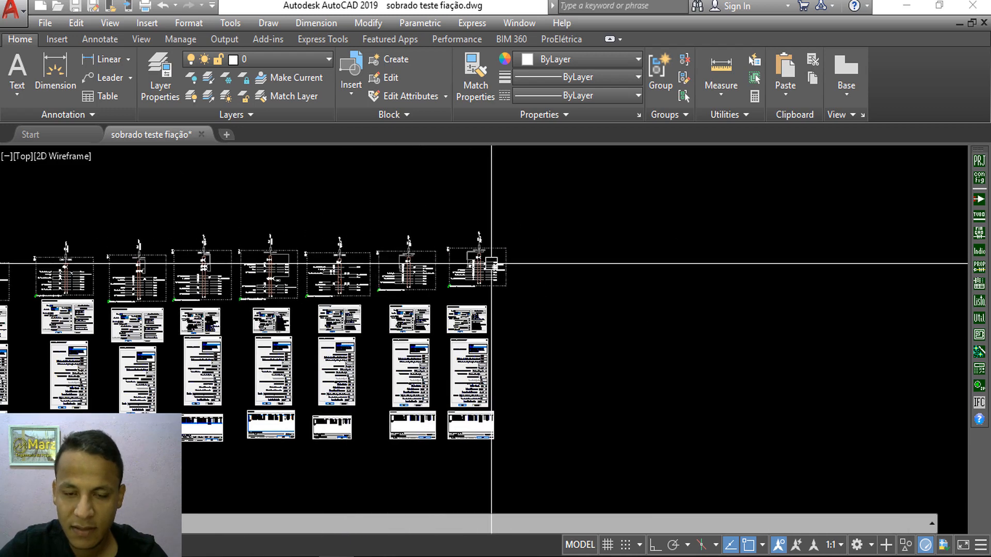
{"action": "scroll", "coordinate": [491, 265], "scroll_direction": "up", "scroll_amount": 3}
{"action": "middle_click_drag", "start_coordinate": [416, 248], "coordinate": [659, 290]}
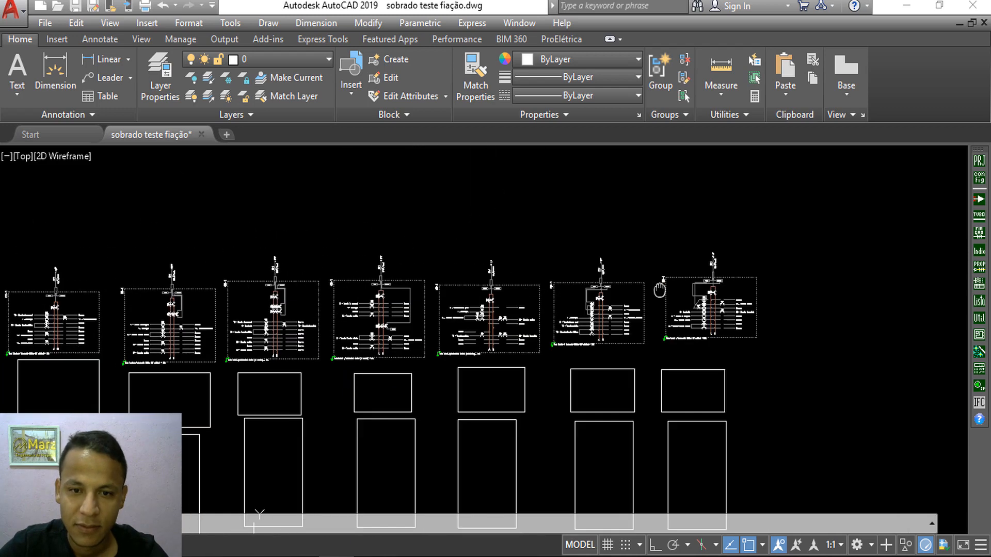
{"action": "scroll", "coordinate": [557, 335], "scroll_direction": "down", "scroll_amount": 4}
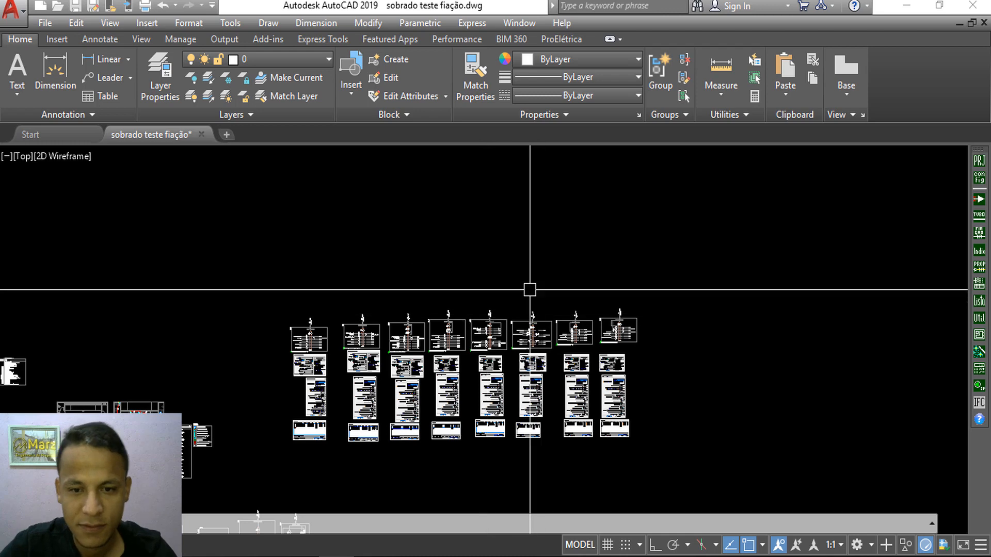
{"action": "middle_click_drag", "start_coordinate": [530, 290], "coordinate": [521, 202]}
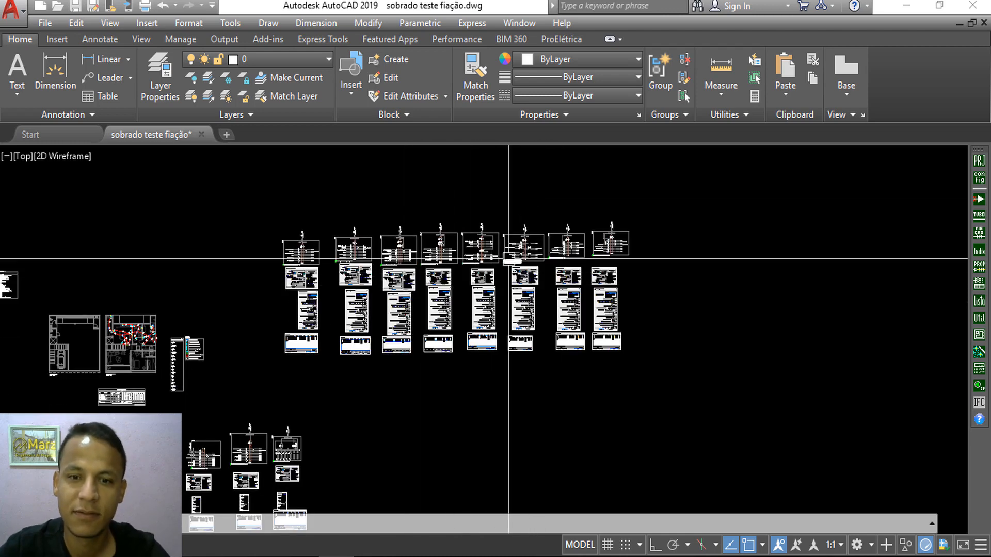